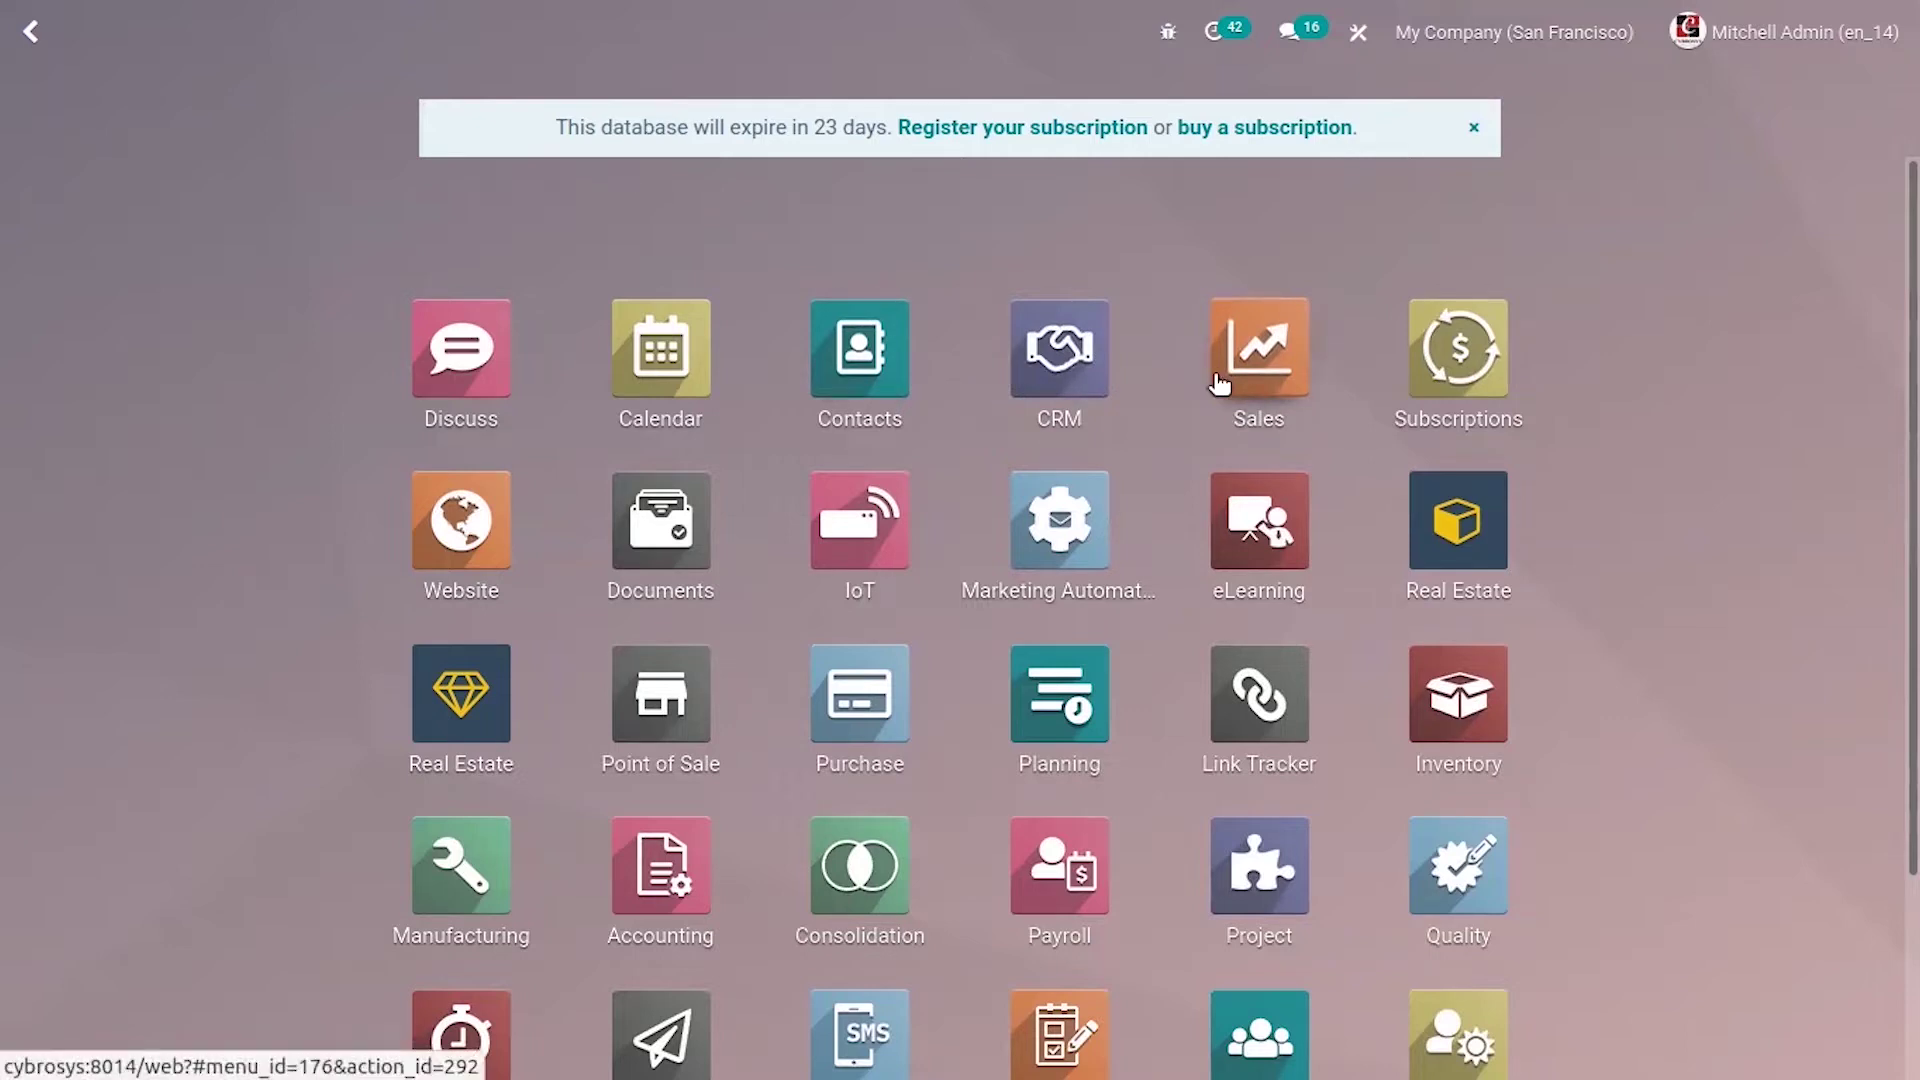
- Open the Sales app's Quotations list and start customizing it in Studio
{"action": "left_click", "coordinate": [1219, 383]}
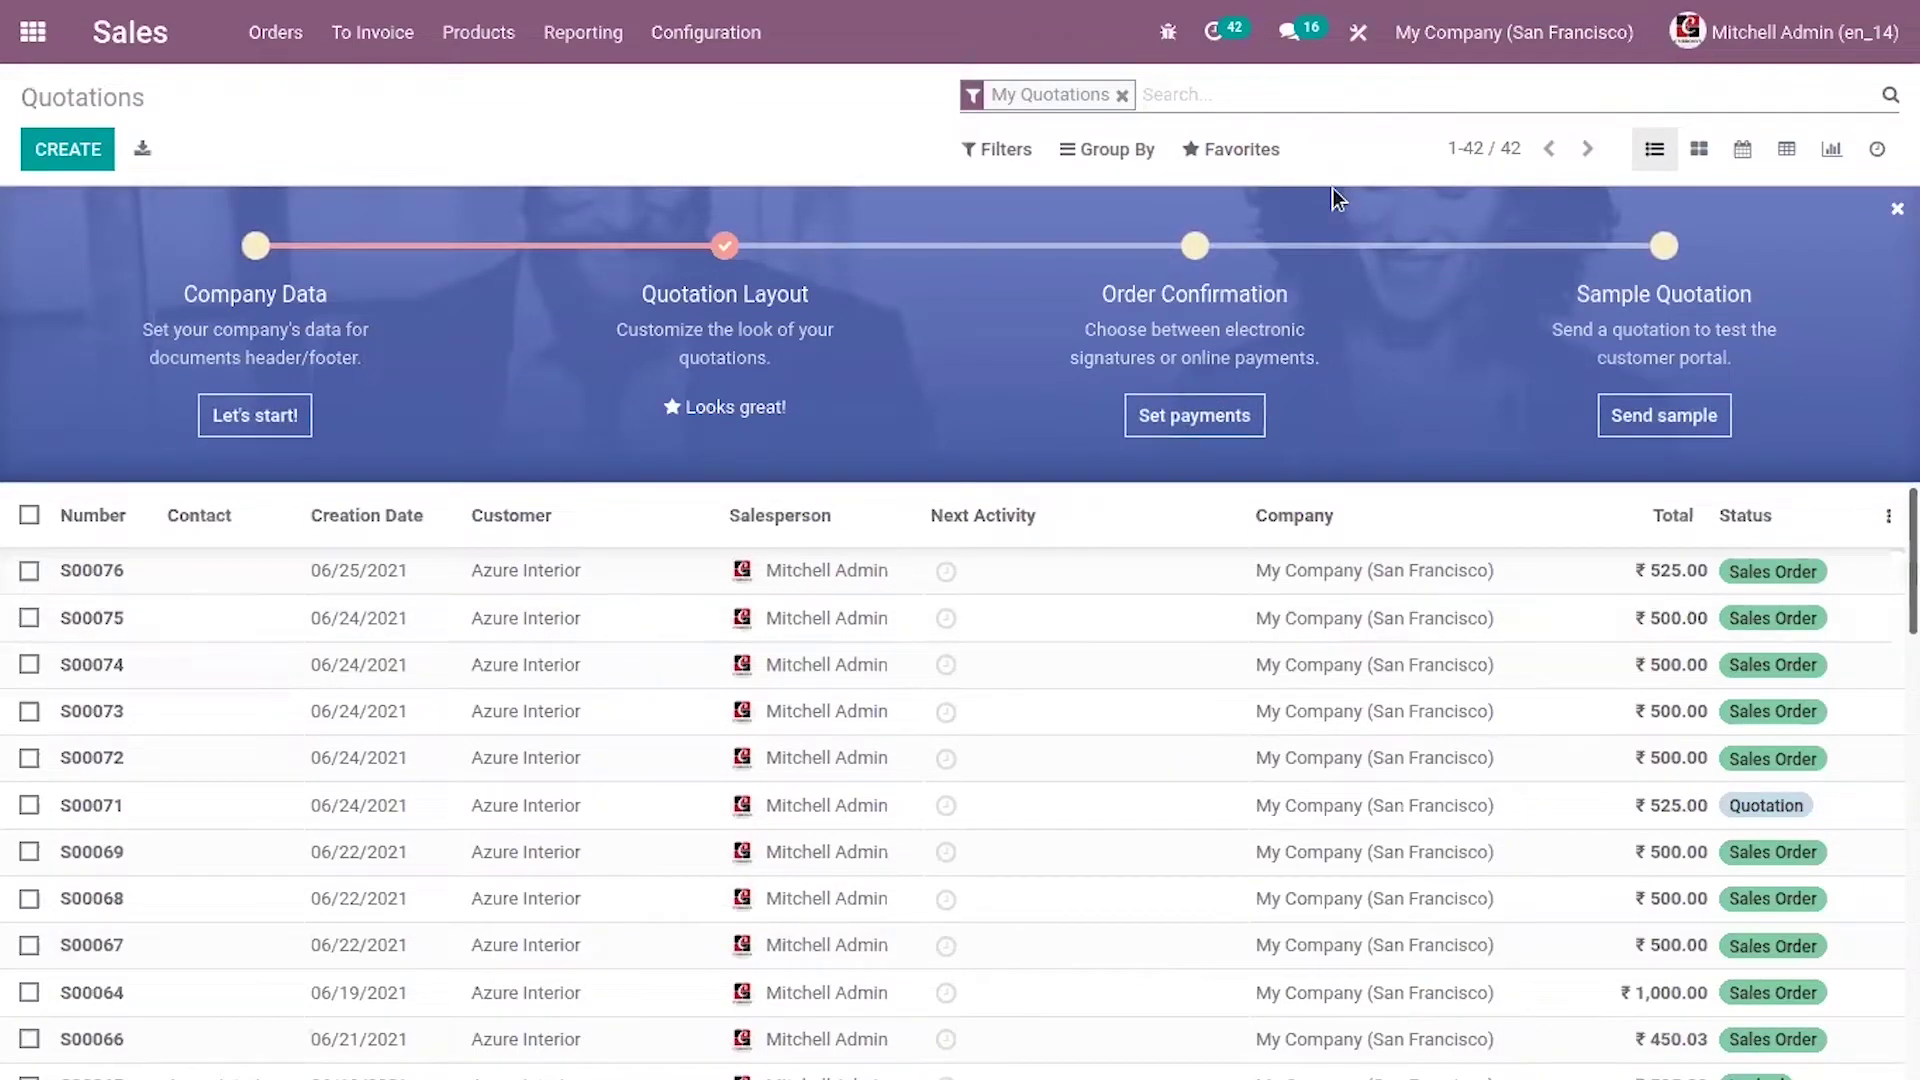
{"action": "left_click", "coordinate": [1356, 30]}
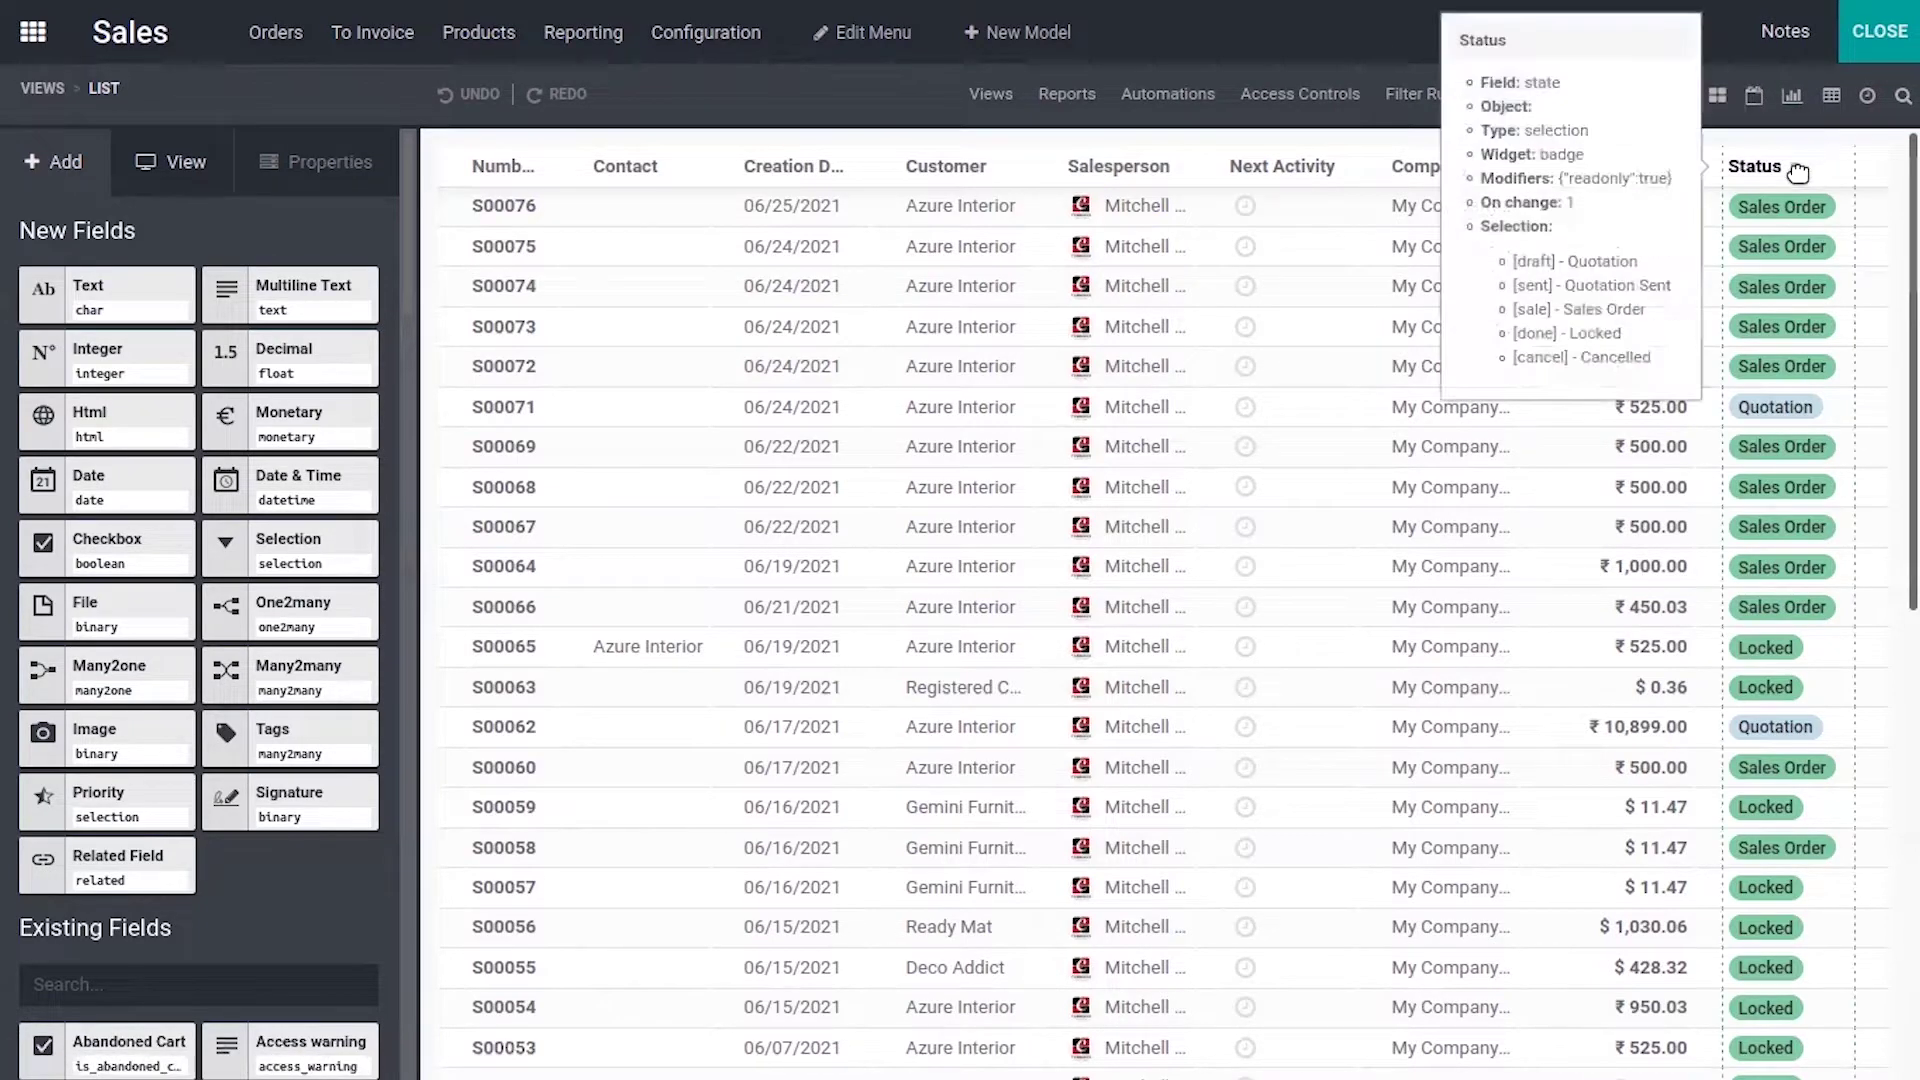
- Scroll the Studio sidebar to the Existing Fields section and focus its search box
{"action": "left_click_drag", "start_coordinate": [1912, 372], "coordinate": [1913, 180]}
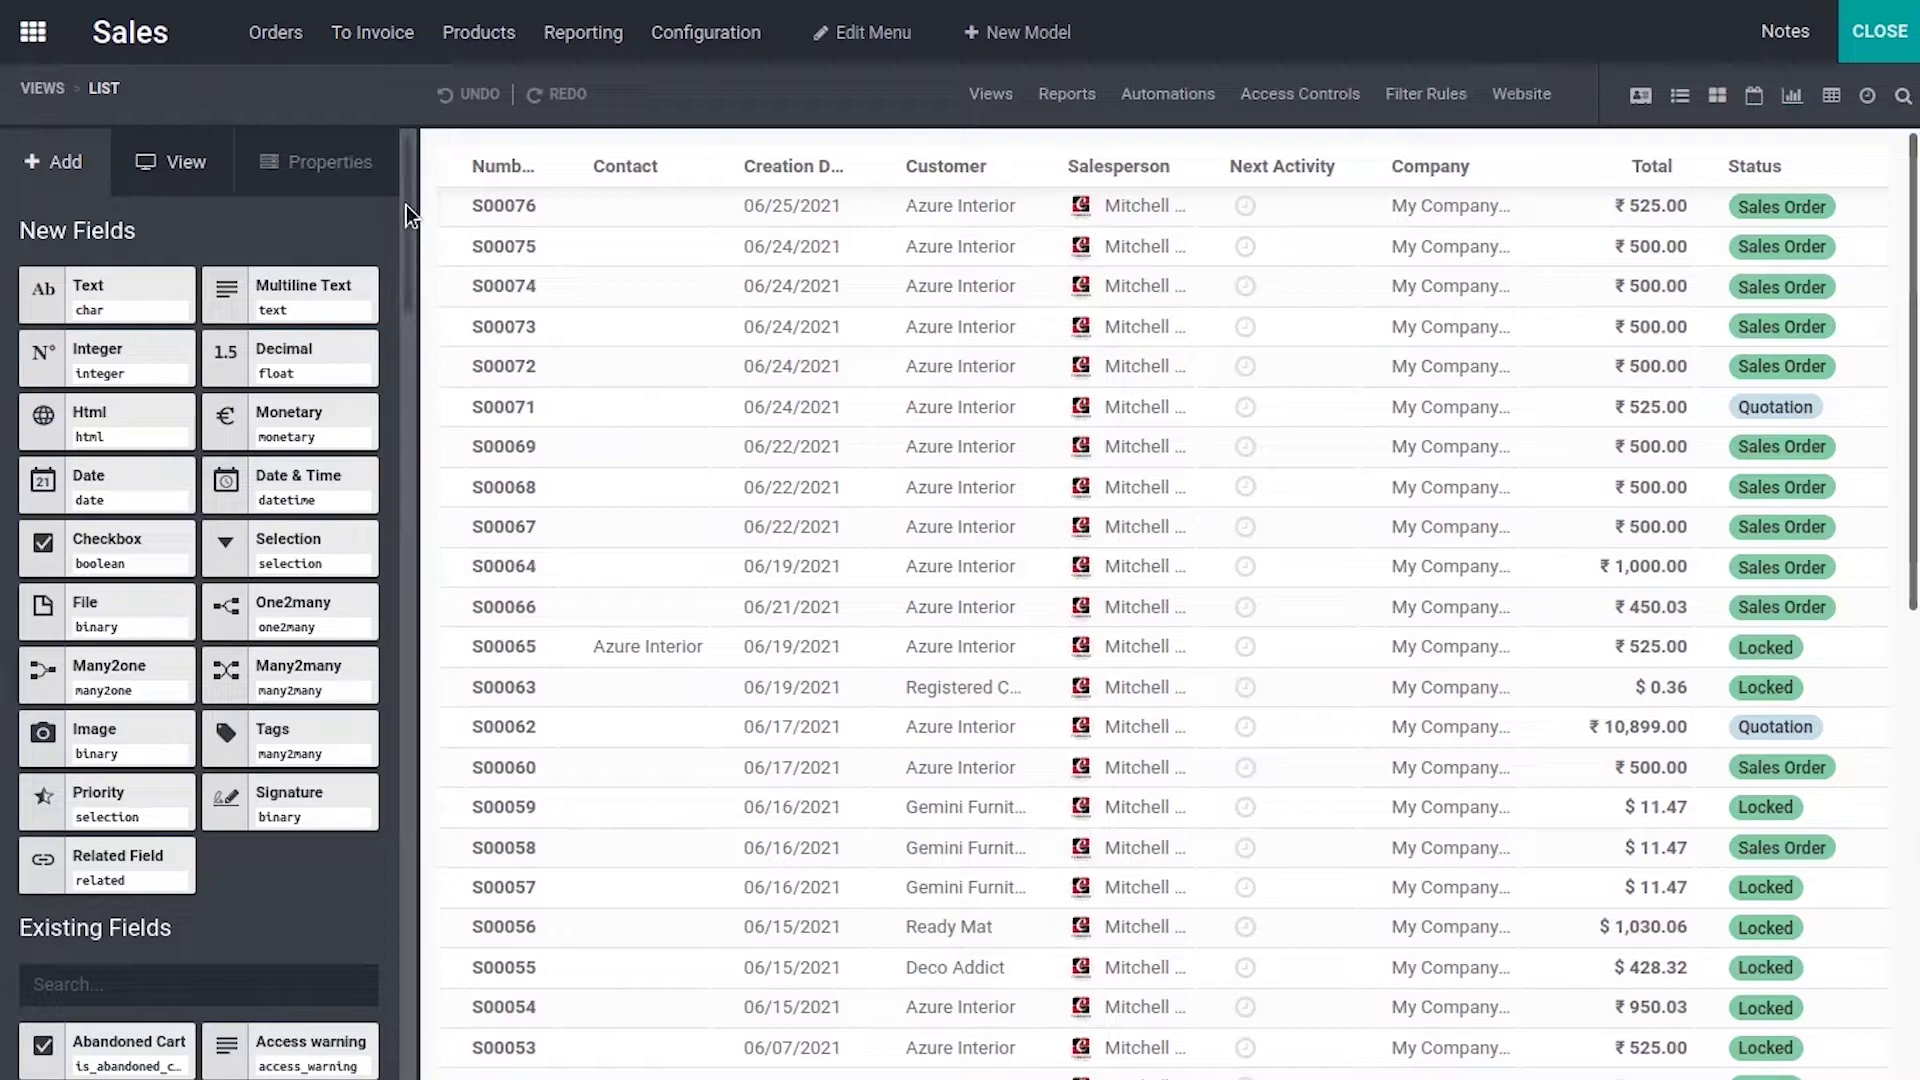
{"action": "scroll", "coordinate": [344, 501], "scroll_direction": "down", "scroll_amount": 10}
{"action": "scroll", "coordinate": [350, 483], "scroll_direction": "up", "scroll_amount": 10}
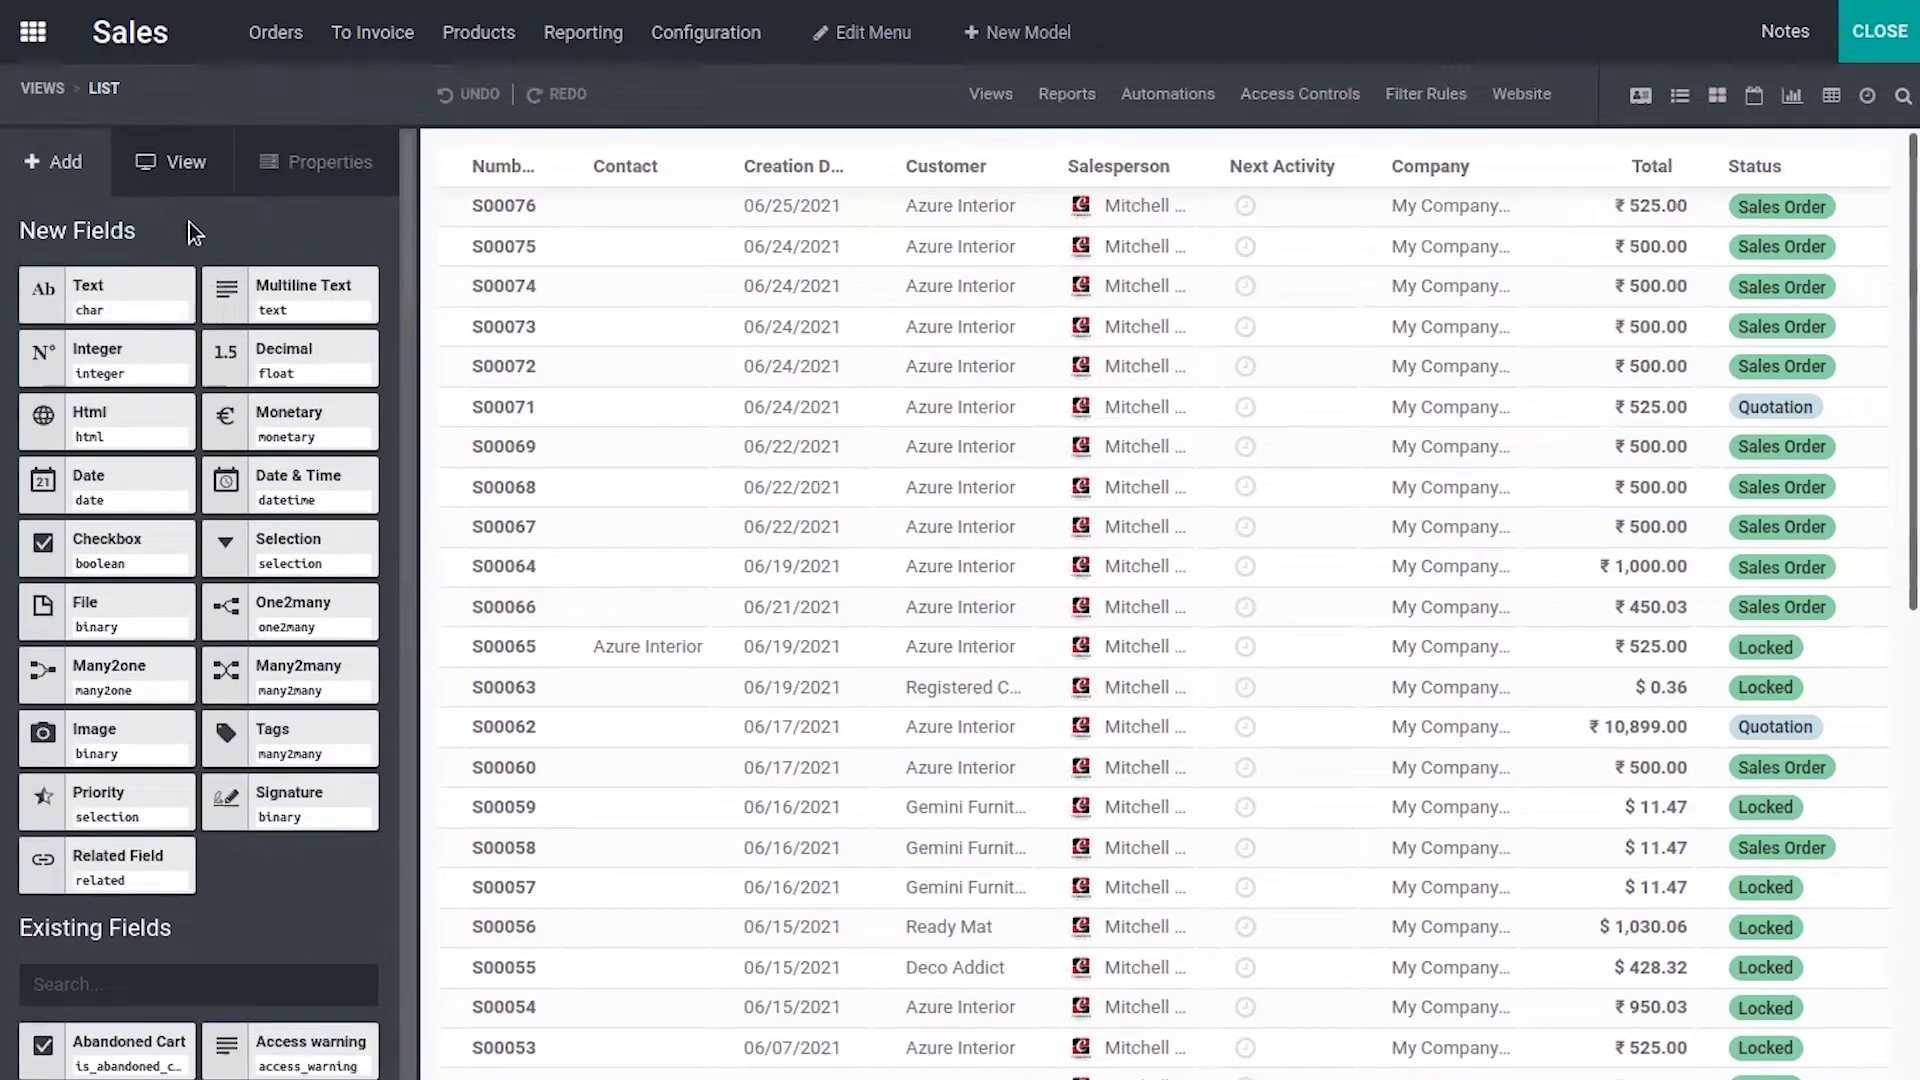
{"action": "left_click_drag", "start_coordinate": [400, 213], "coordinate": [408, 330]}
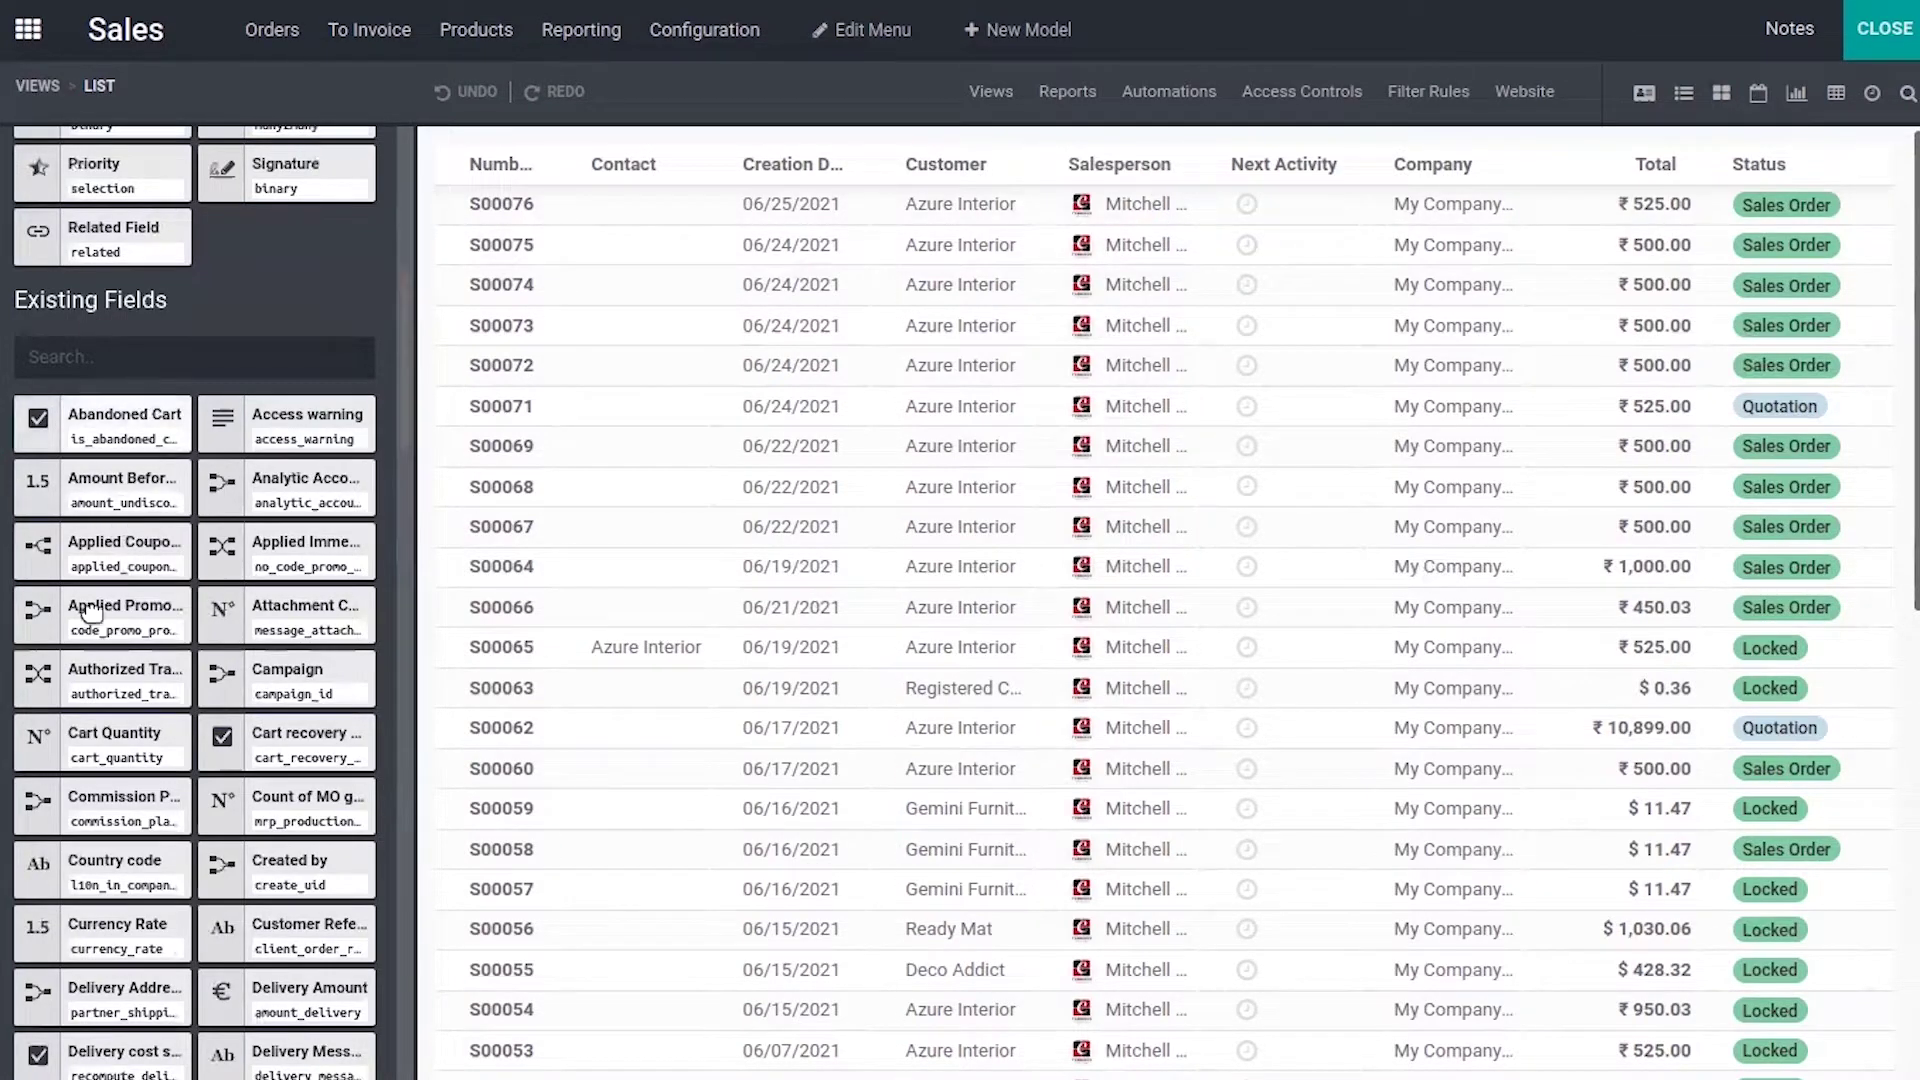
{"action": "left_click", "coordinate": [101, 352]}
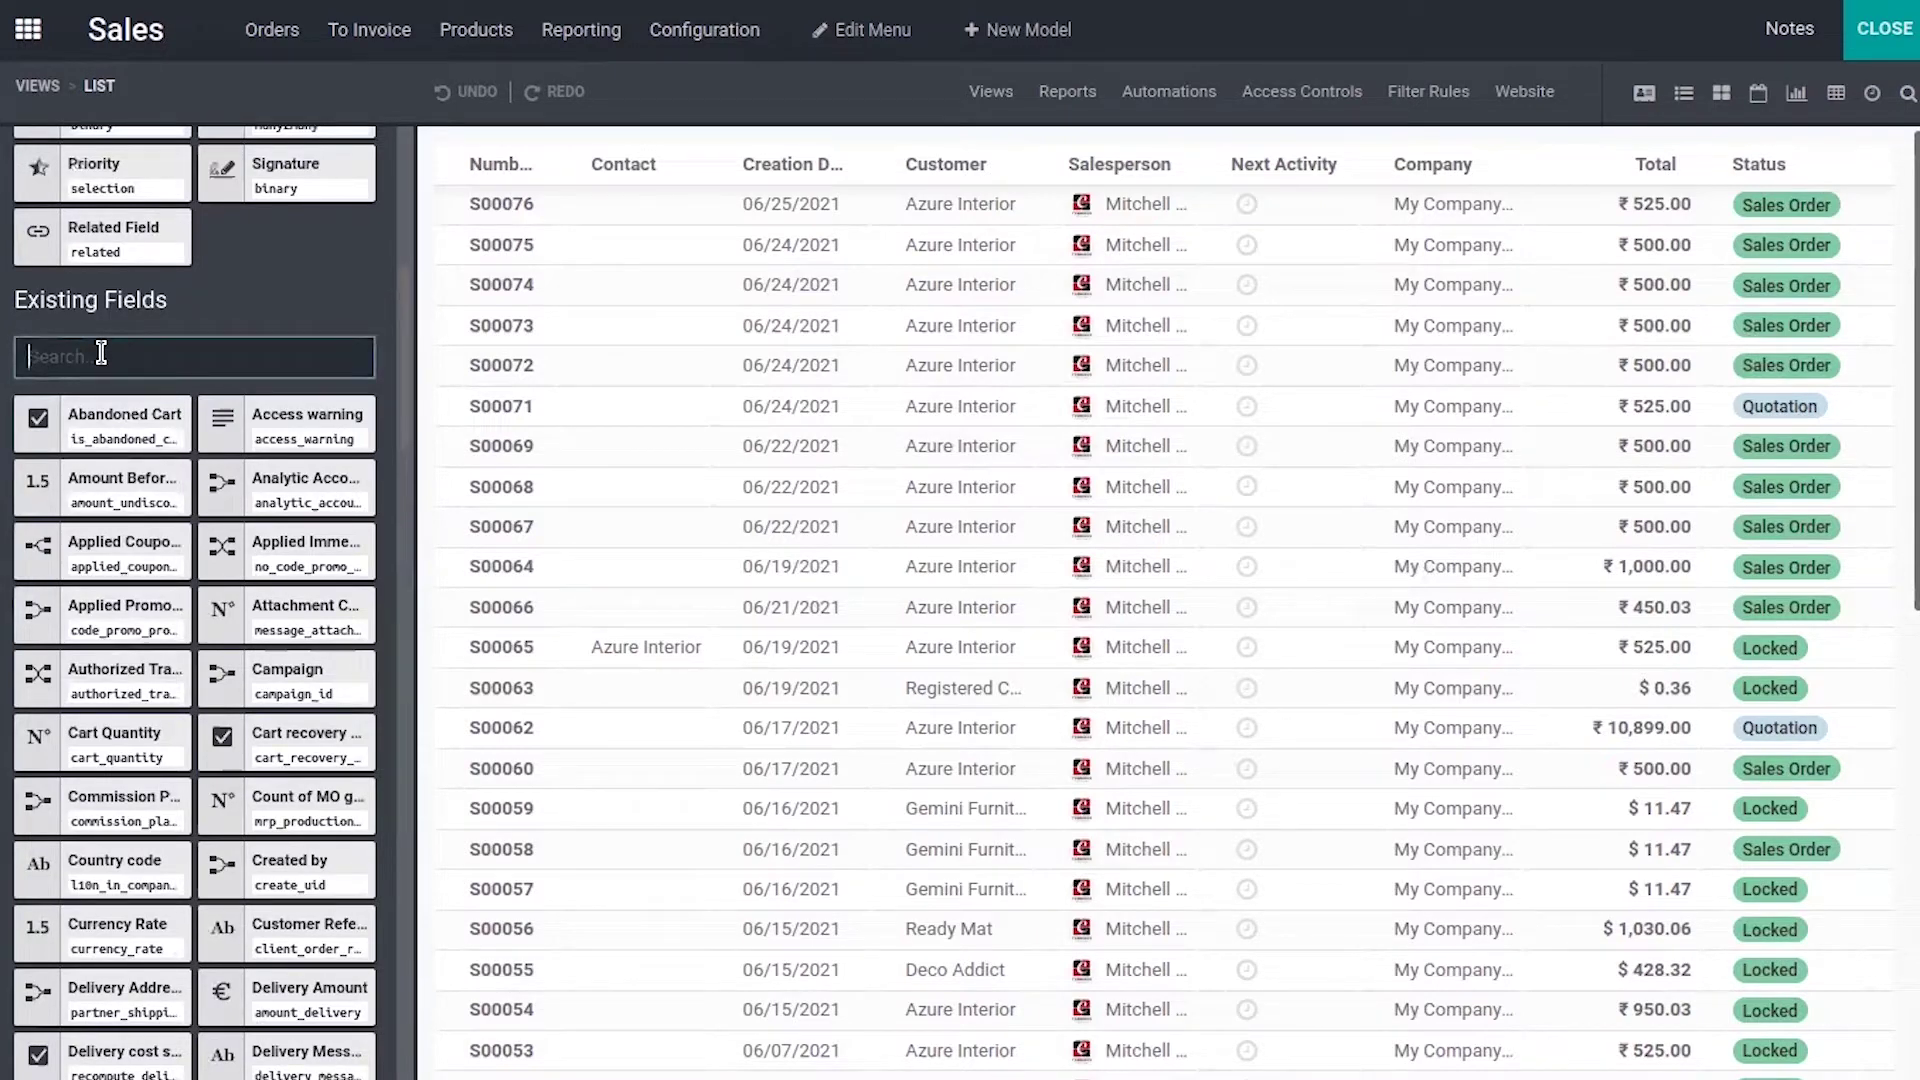
- Search 'mar' and place Margin (%) as a list column just before Creation Date
{"action": "type", "text": "mar"}
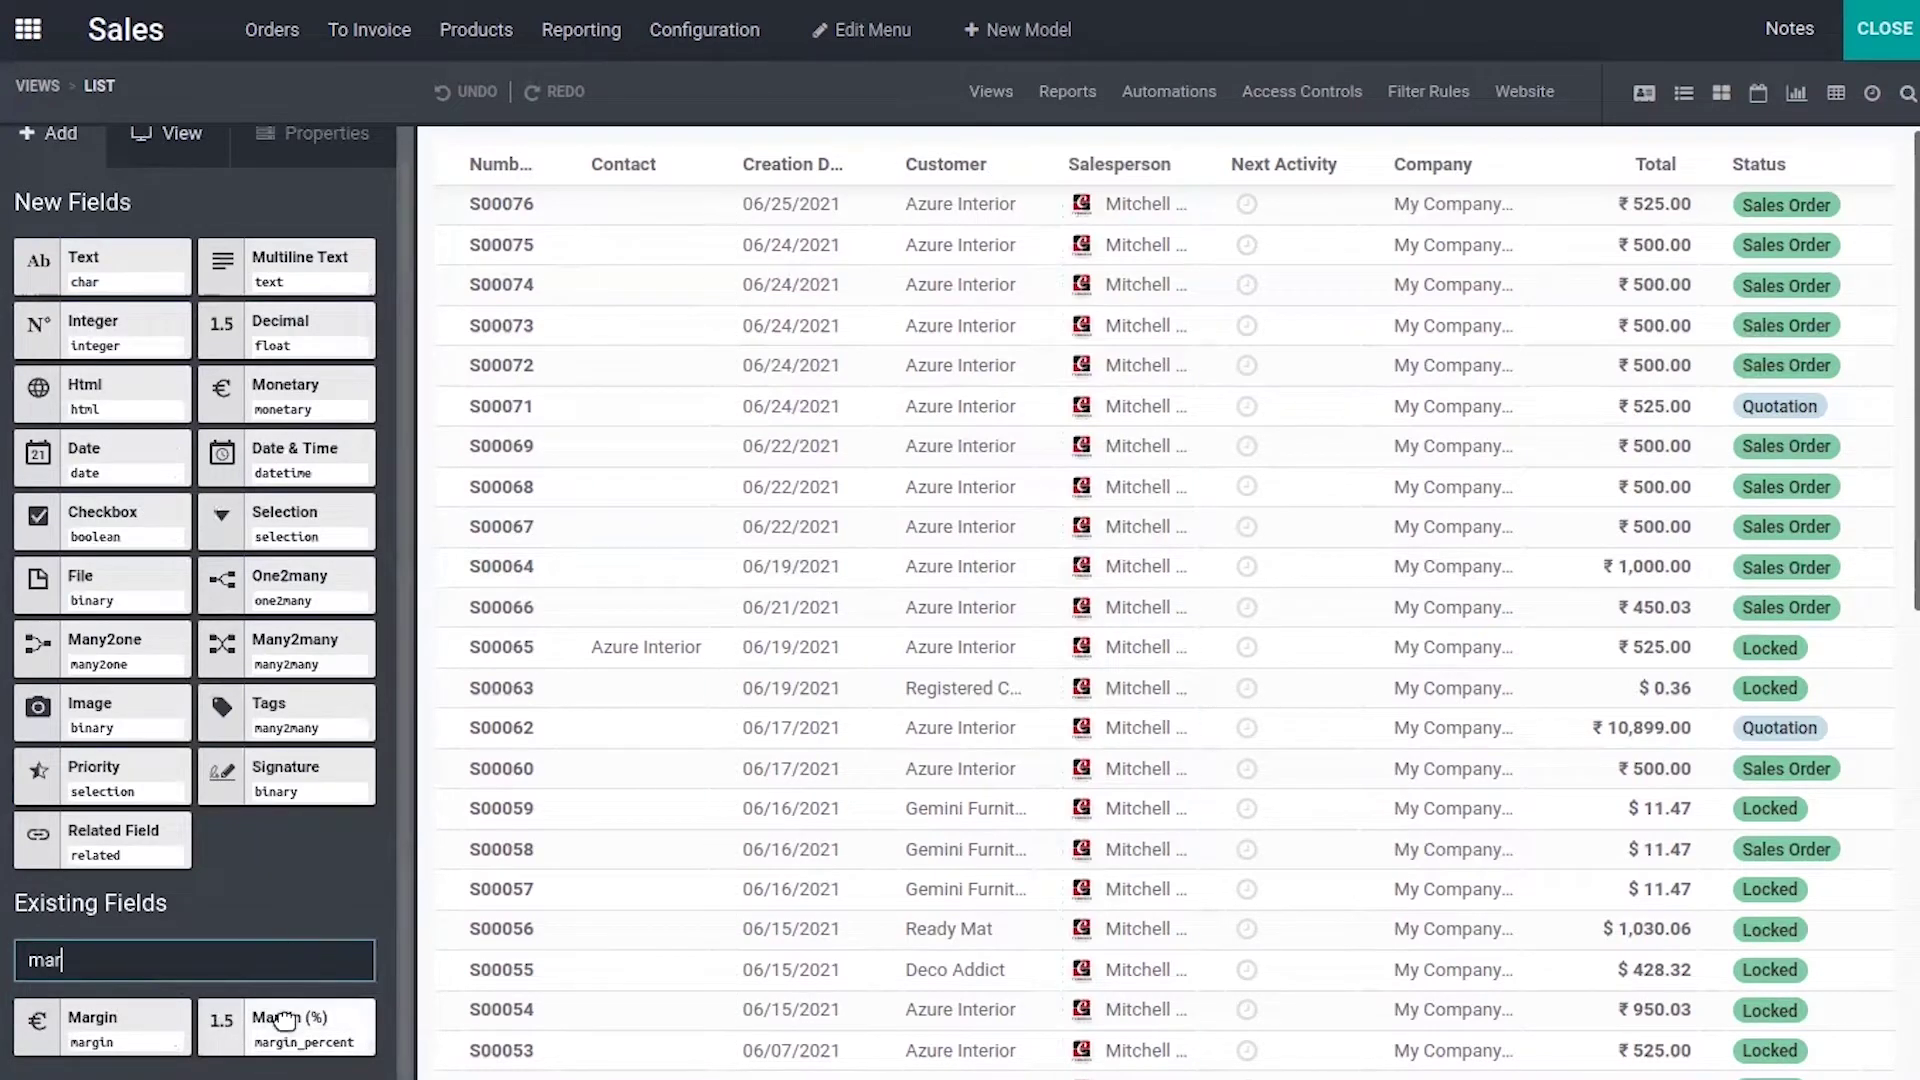
{"action": "left_click_drag", "start_coordinate": [282, 1019], "coordinate": [672, 429]}
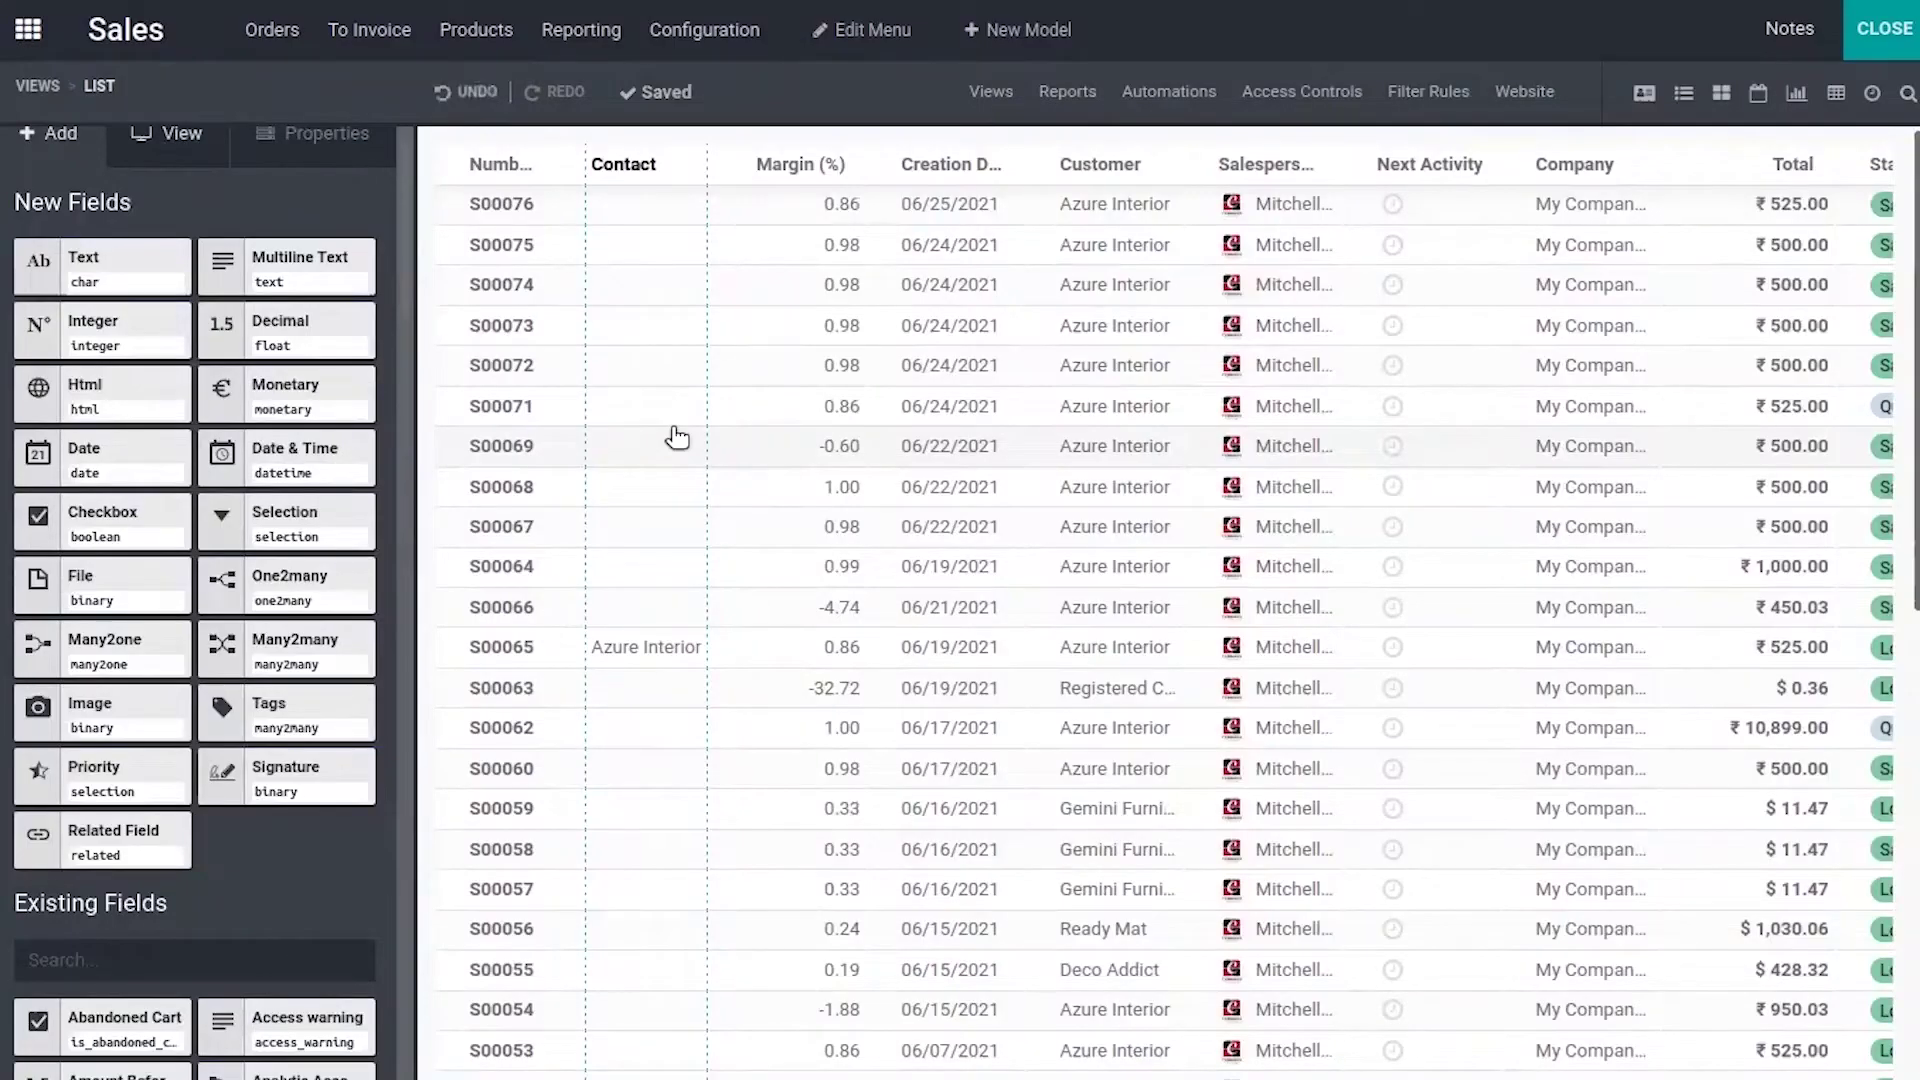
{"action": "left_click", "coordinate": [785, 204]}
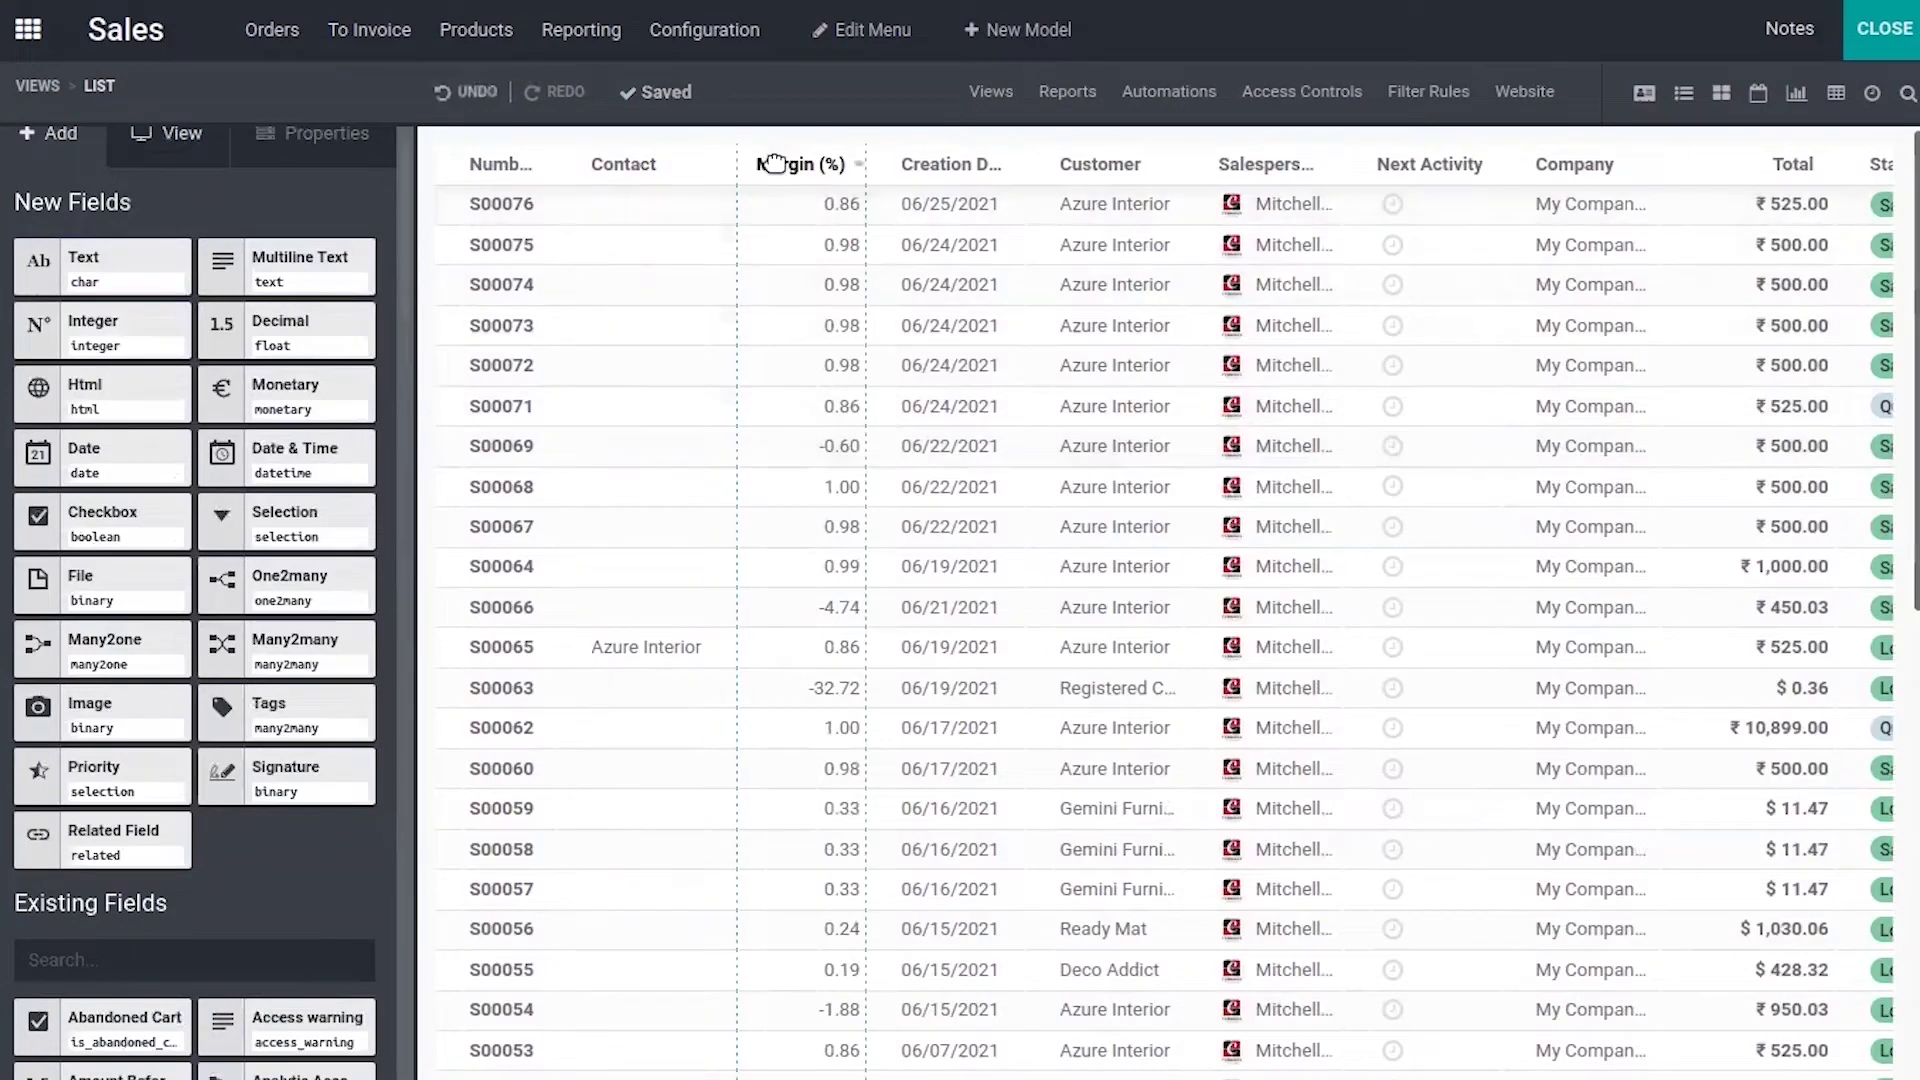
{"action": "left_click", "coordinate": [1640, 95]}
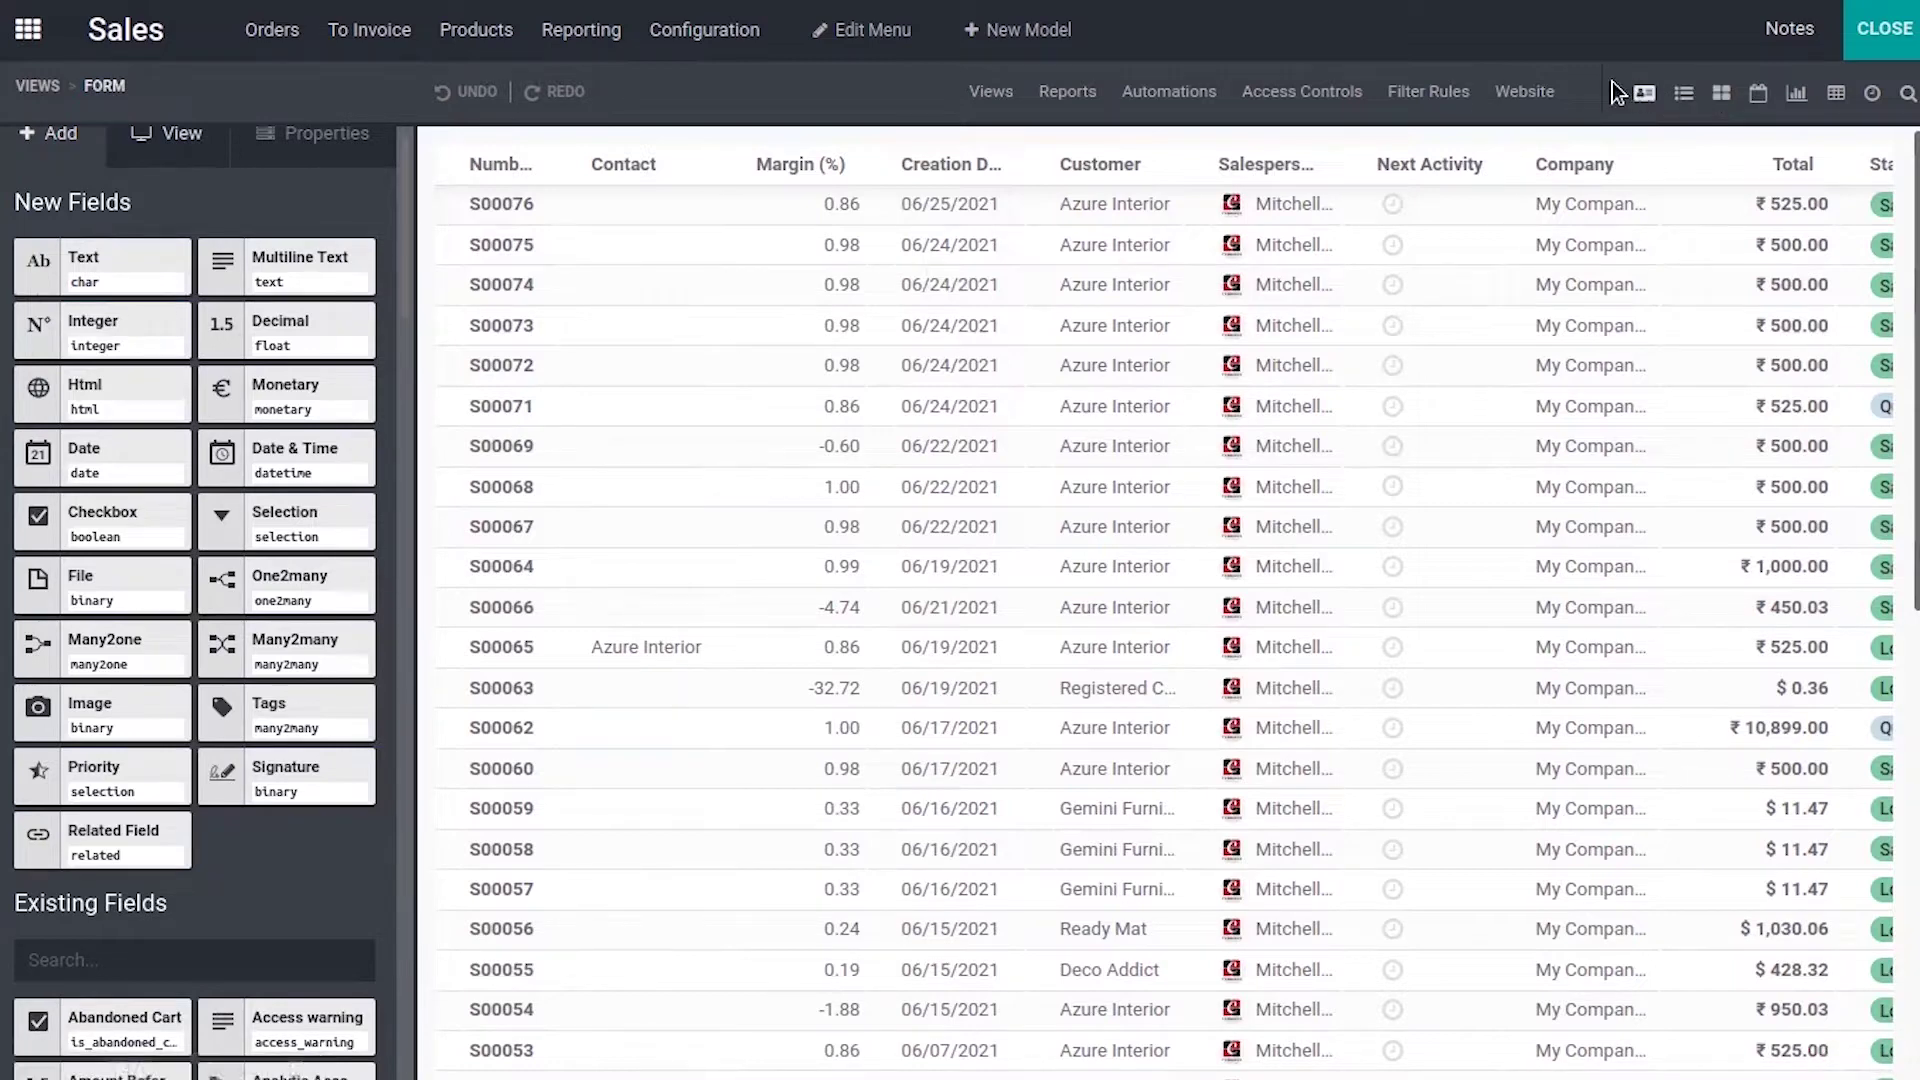
- Review the Margin line in the quotation form's totals, then return to the list view
{"action": "scroll", "coordinate": [1856, 400], "scroll_direction": "down", "scroll_amount": 10}
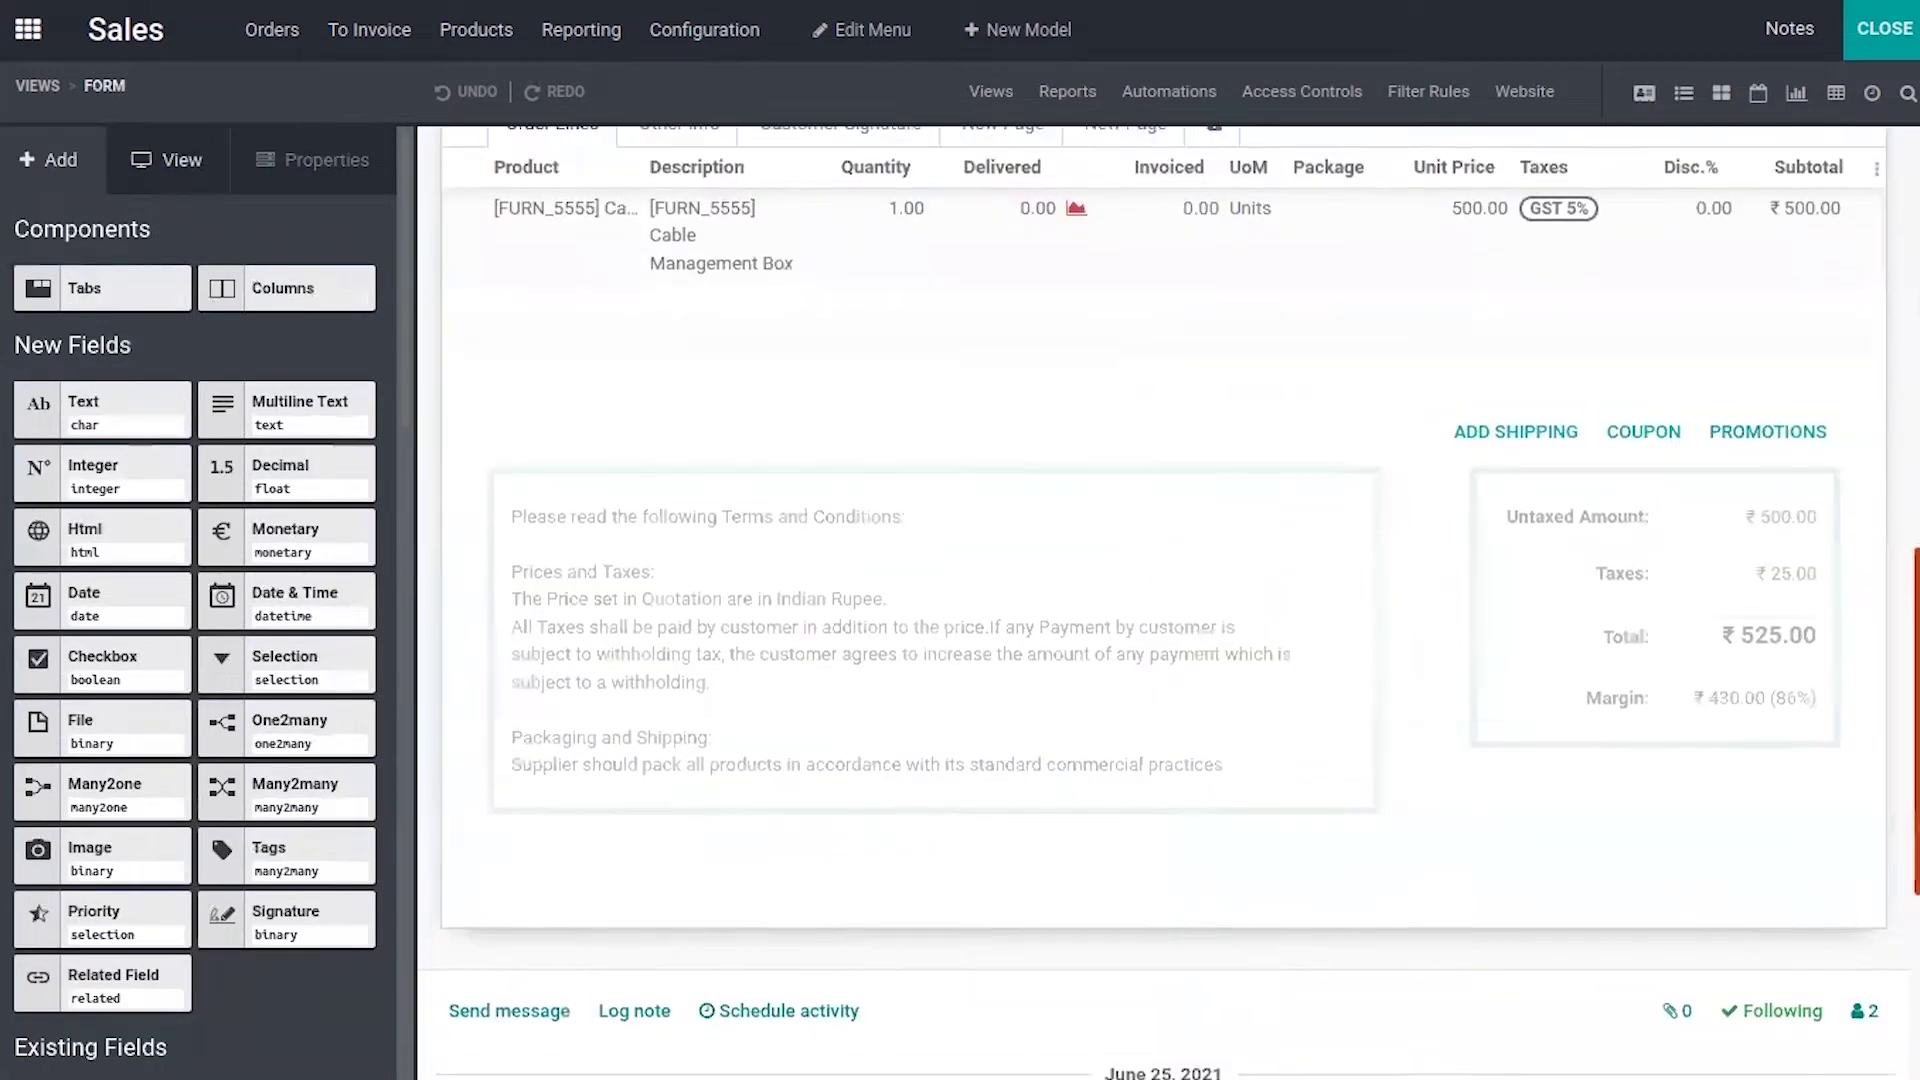
{"action": "scroll", "coordinate": [1789, 820], "scroll_direction": "up", "scroll_amount": 4}
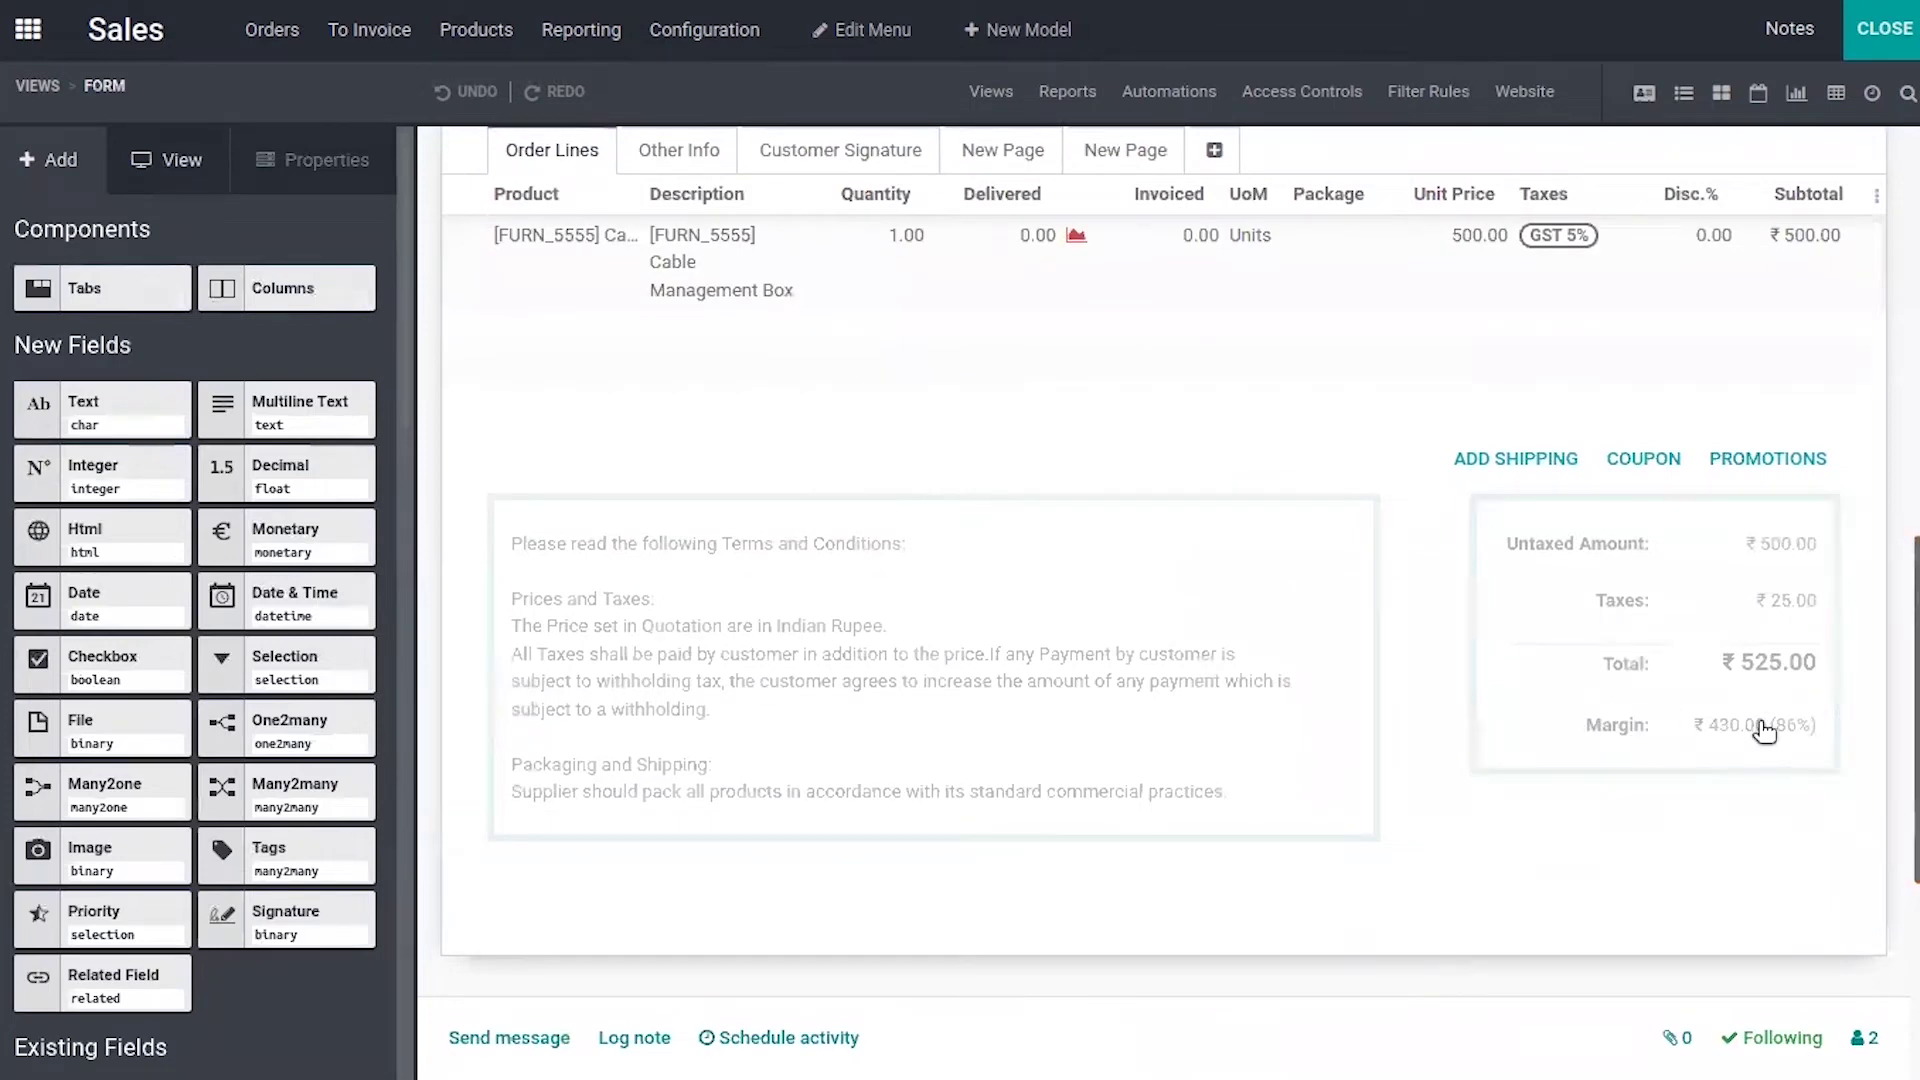
{"action": "scroll", "coordinate": [1763, 731], "scroll_direction": "up", "scroll_amount": 5}
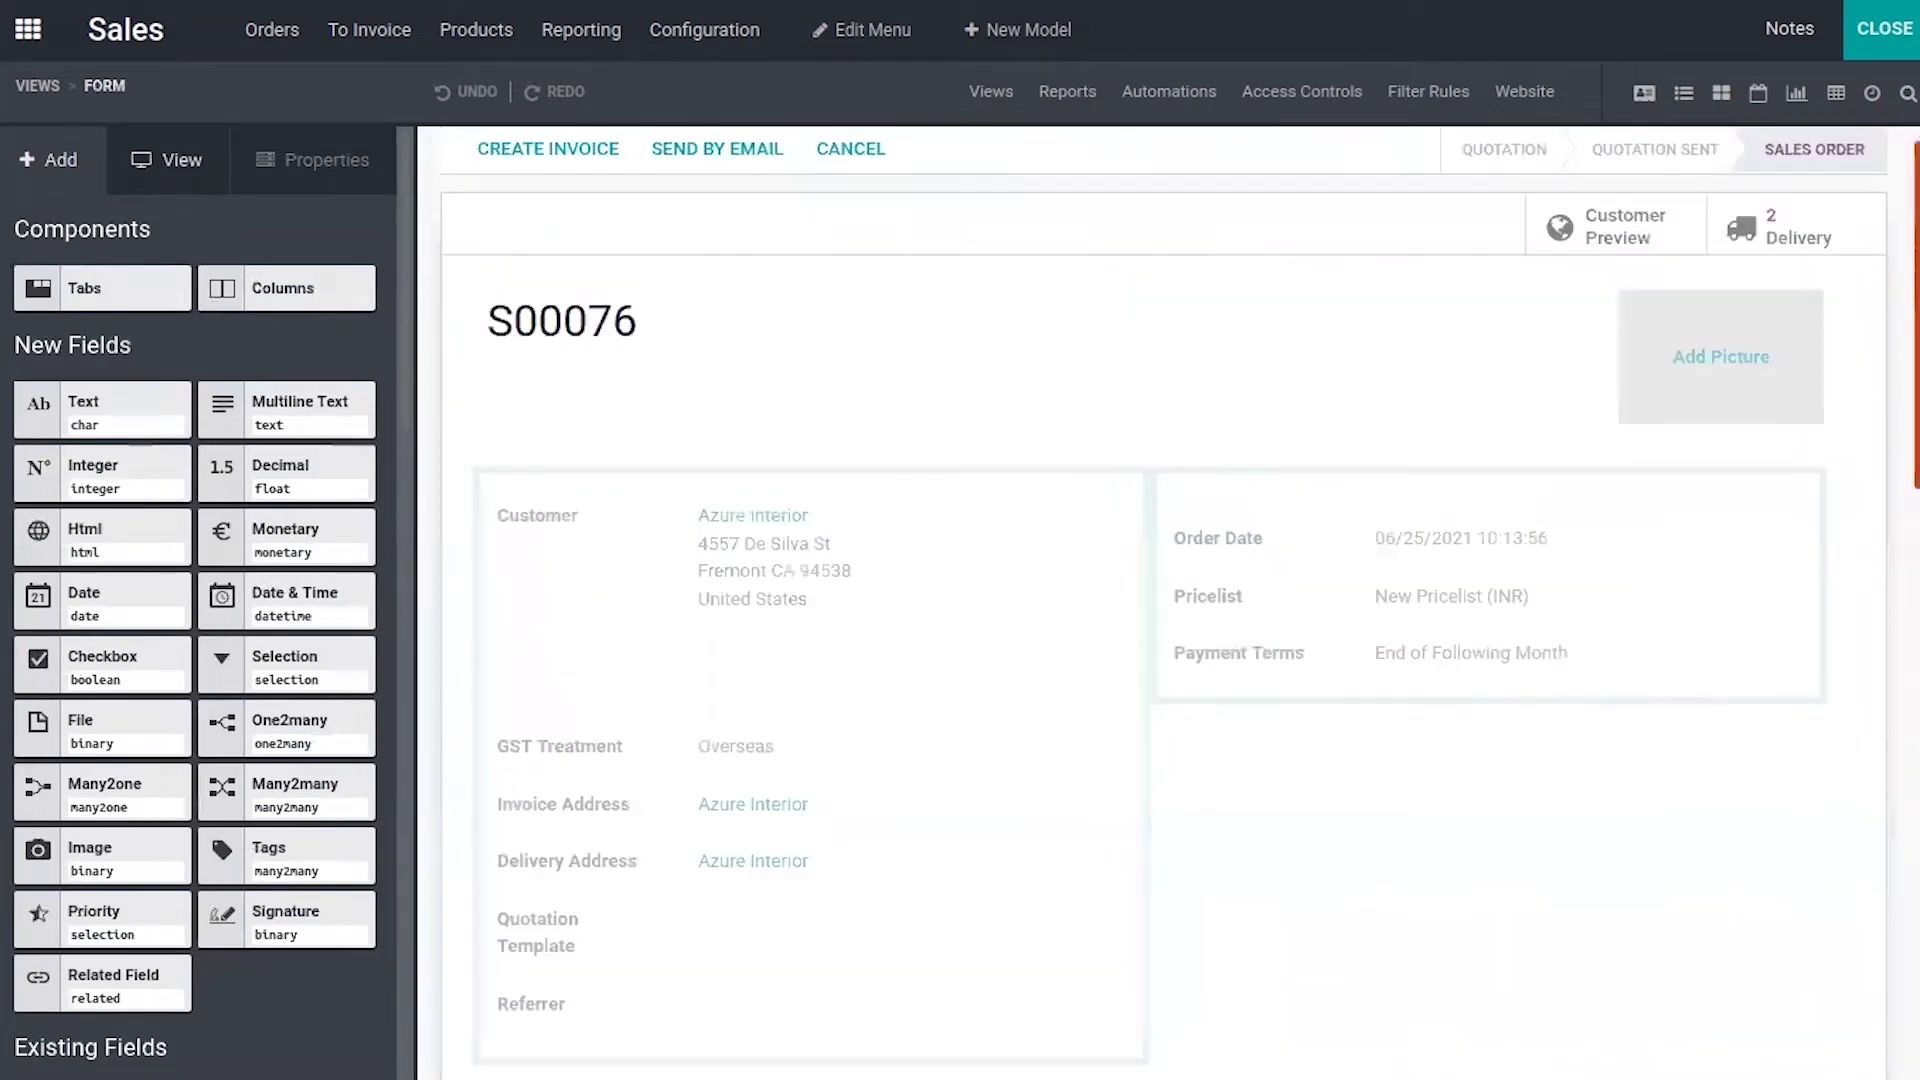
{"action": "left_click", "coordinate": [1690, 98]}
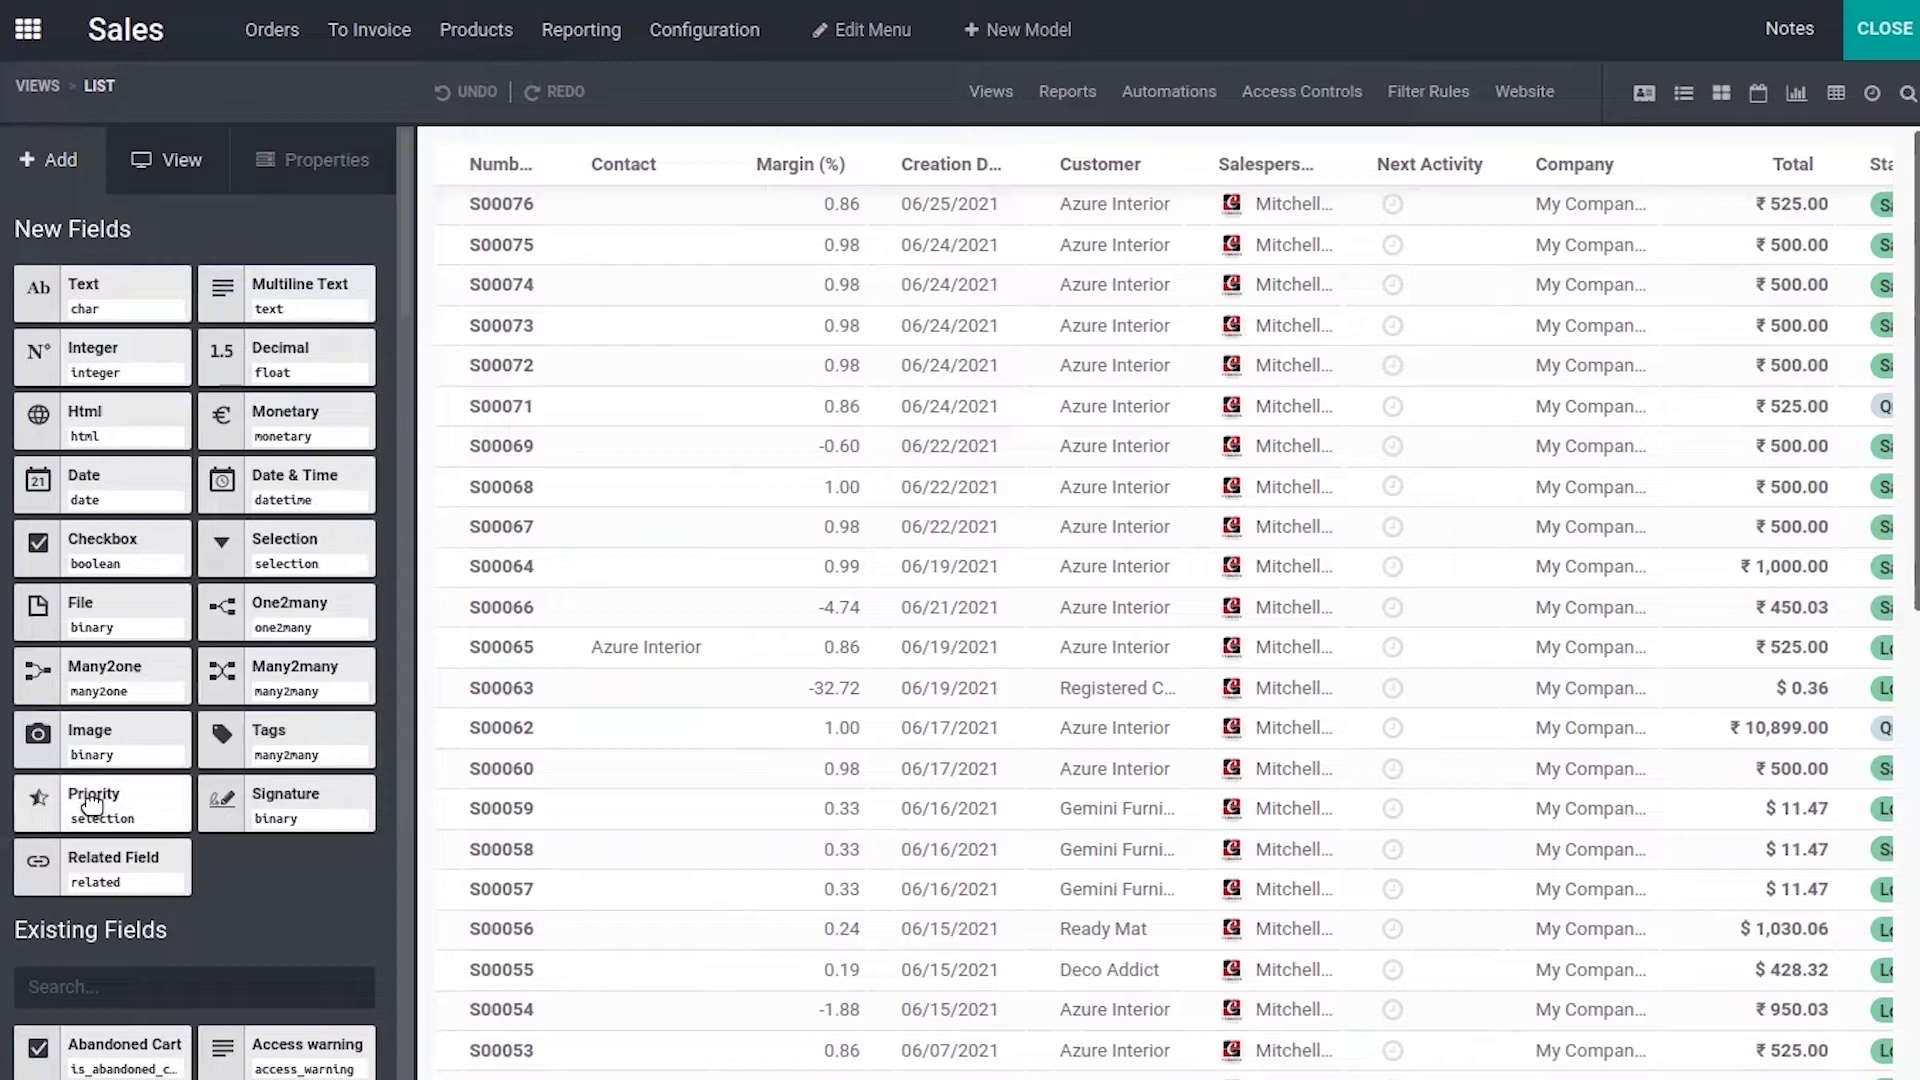
- Add a New Priority star column before Contact, test a star on S00076, and exit Studio
{"action": "left_click_drag", "start_coordinate": [92, 800], "coordinate": [553, 306]}
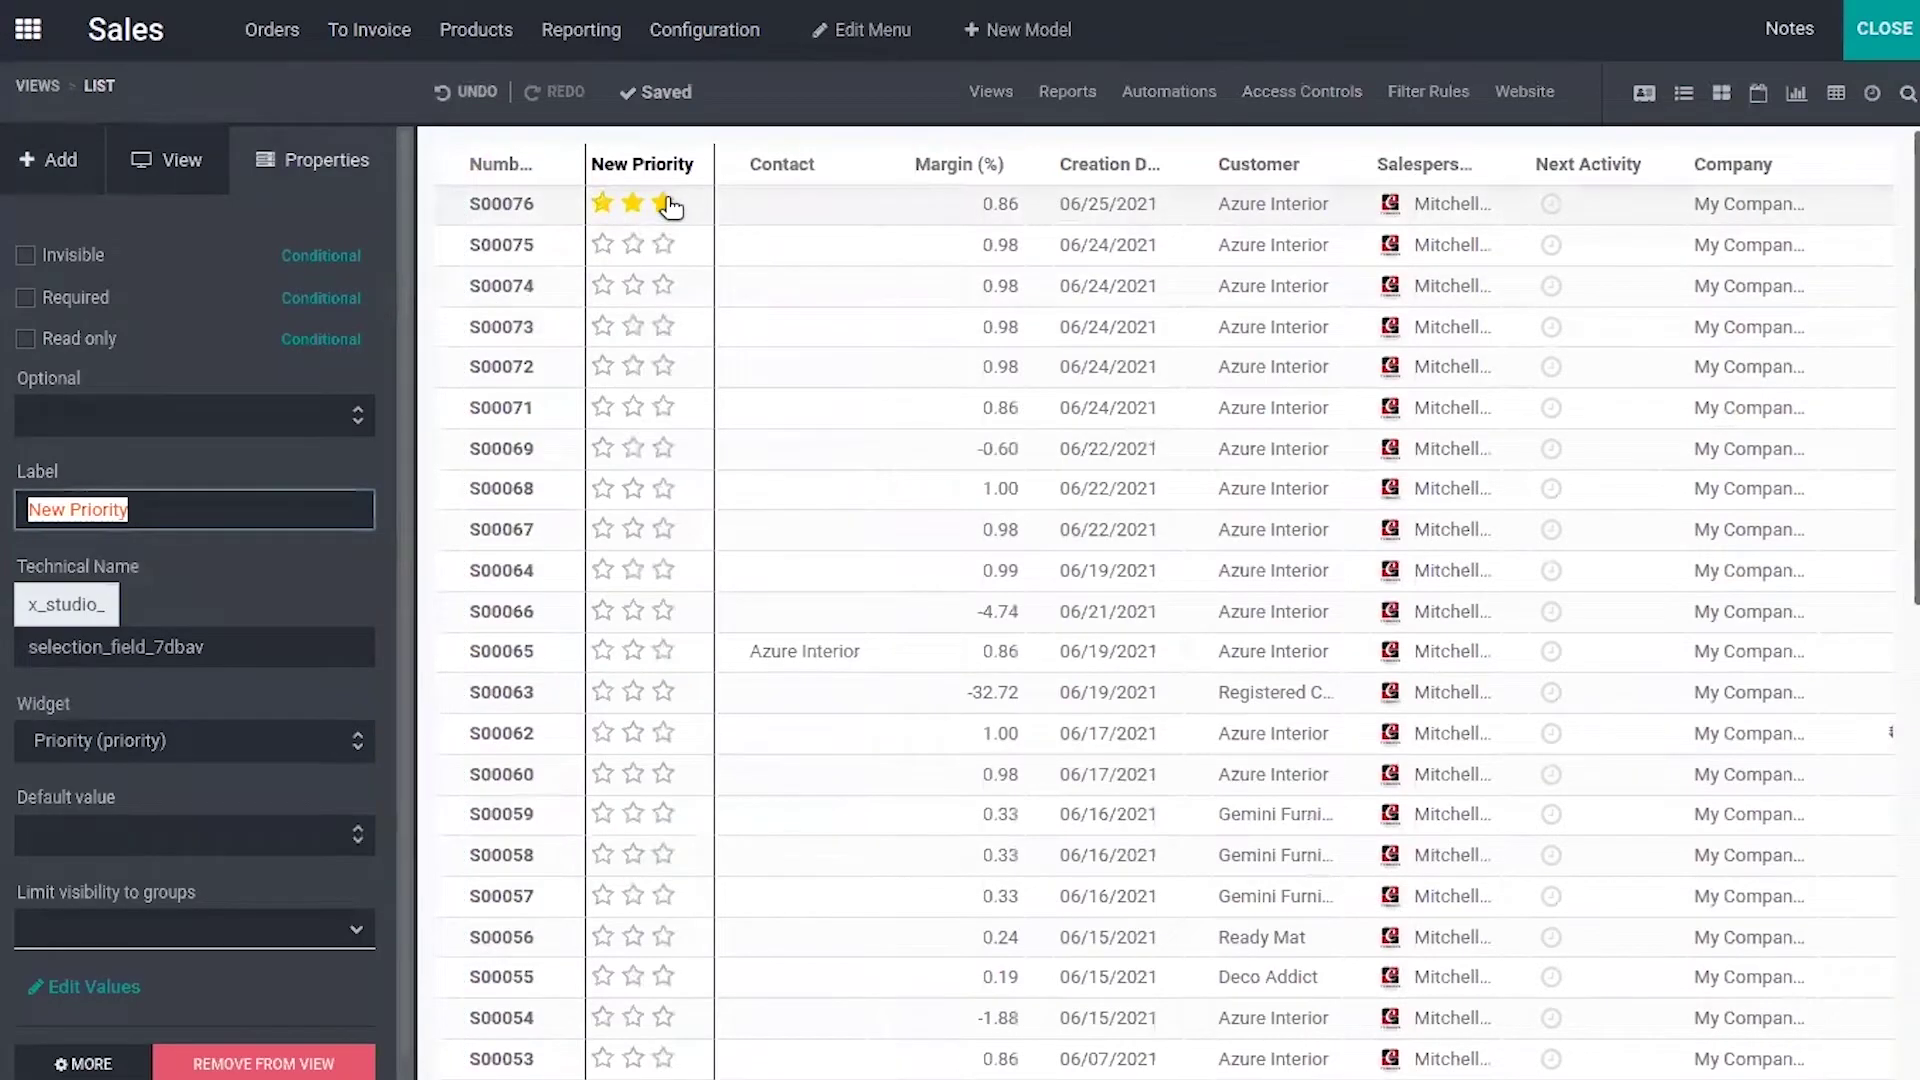
{"action": "left_click", "coordinate": [665, 208]}
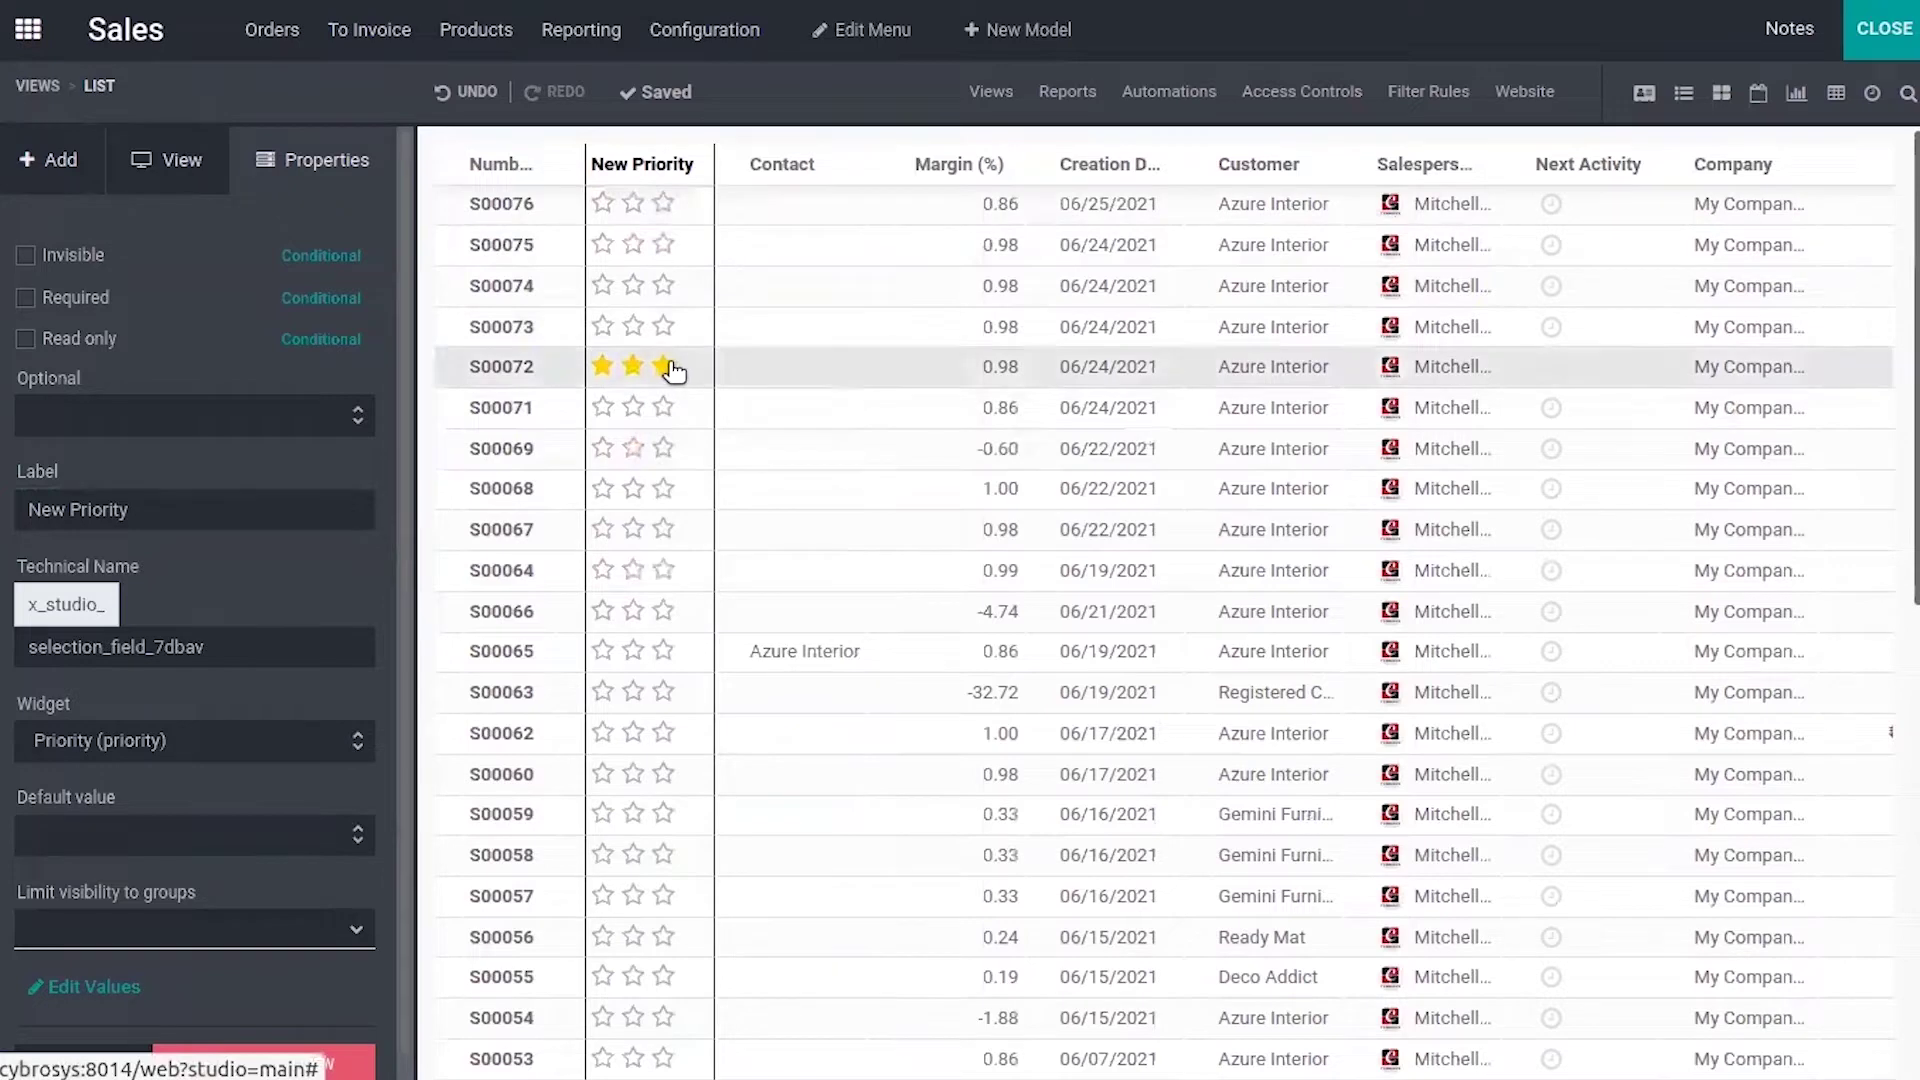
{"action": "left_click", "coordinate": [1876, 30]}
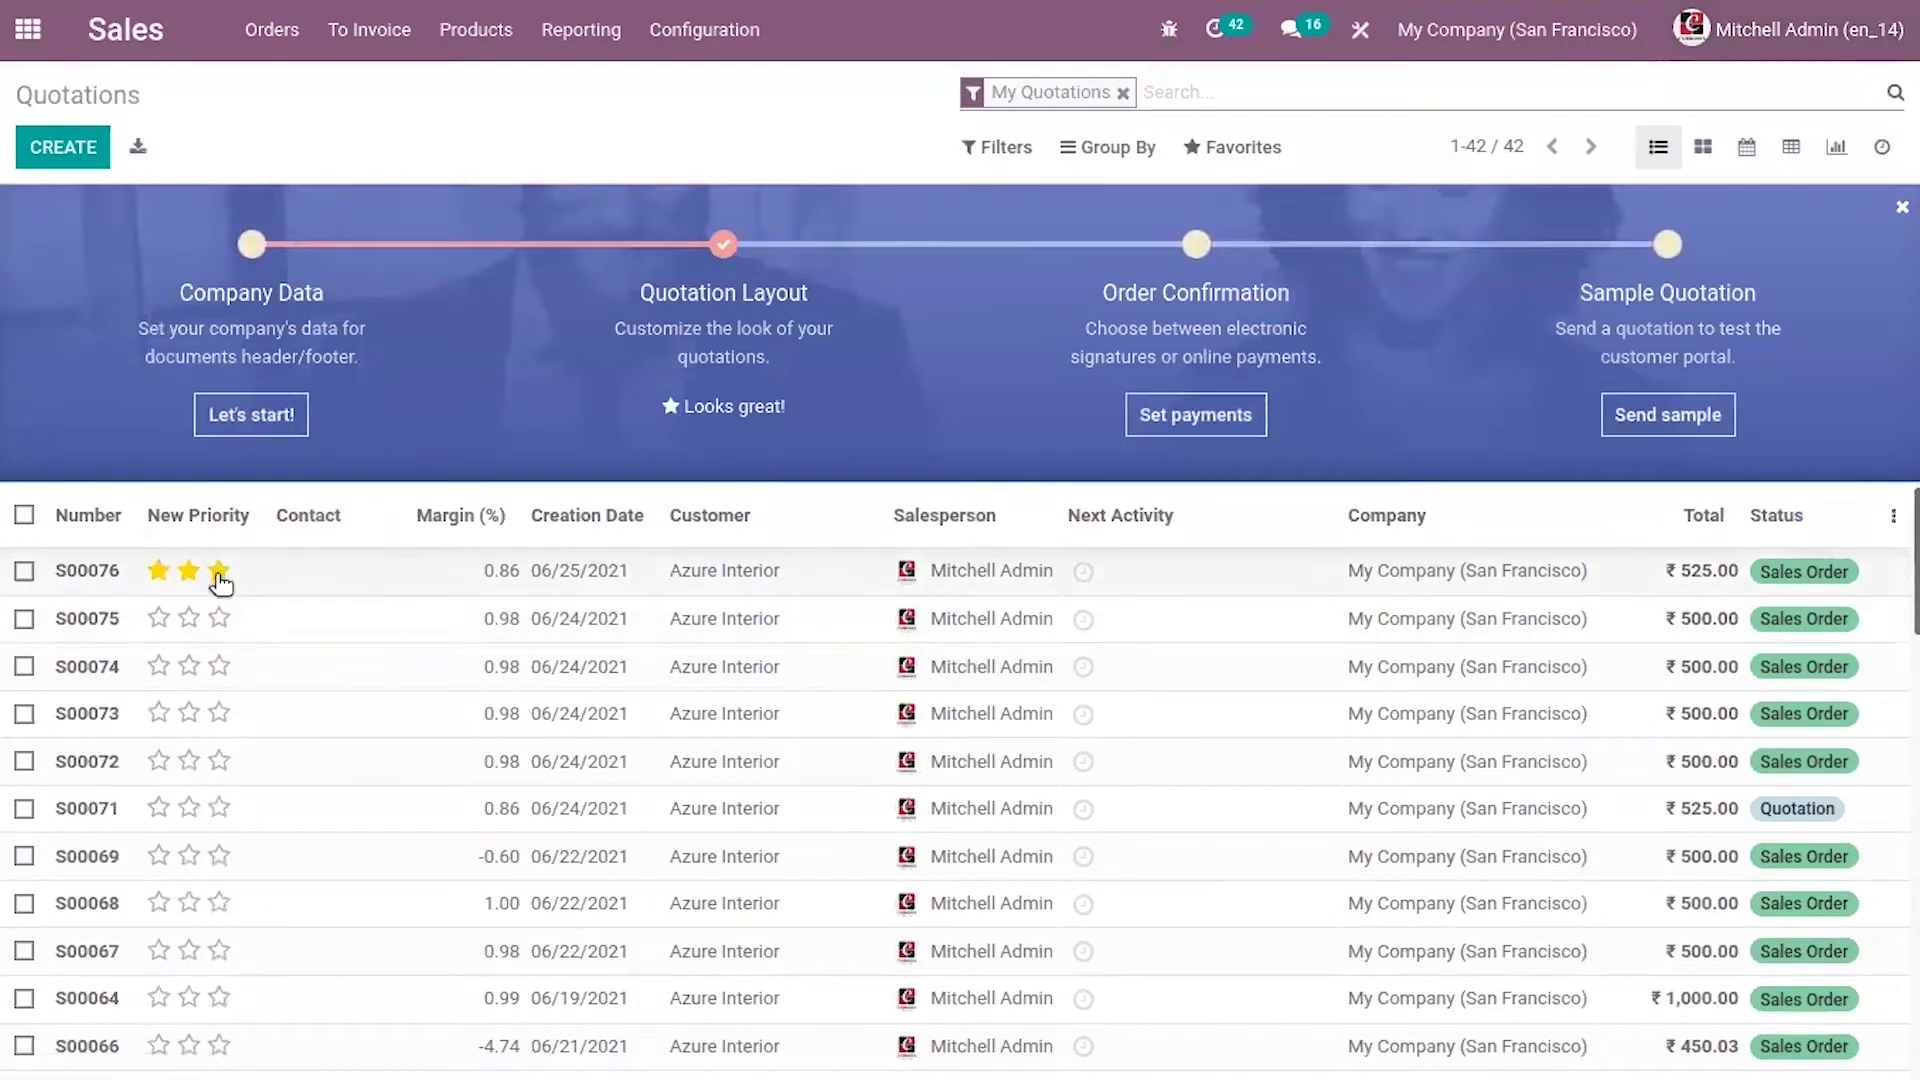
- Give S00076, S00072, S00067 and S00074 three stars, S00069 two, and S00075 one
{"action": "left_click", "coordinate": [219, 570]}
{"action": "left_click", "coordinate": [219, 761]}
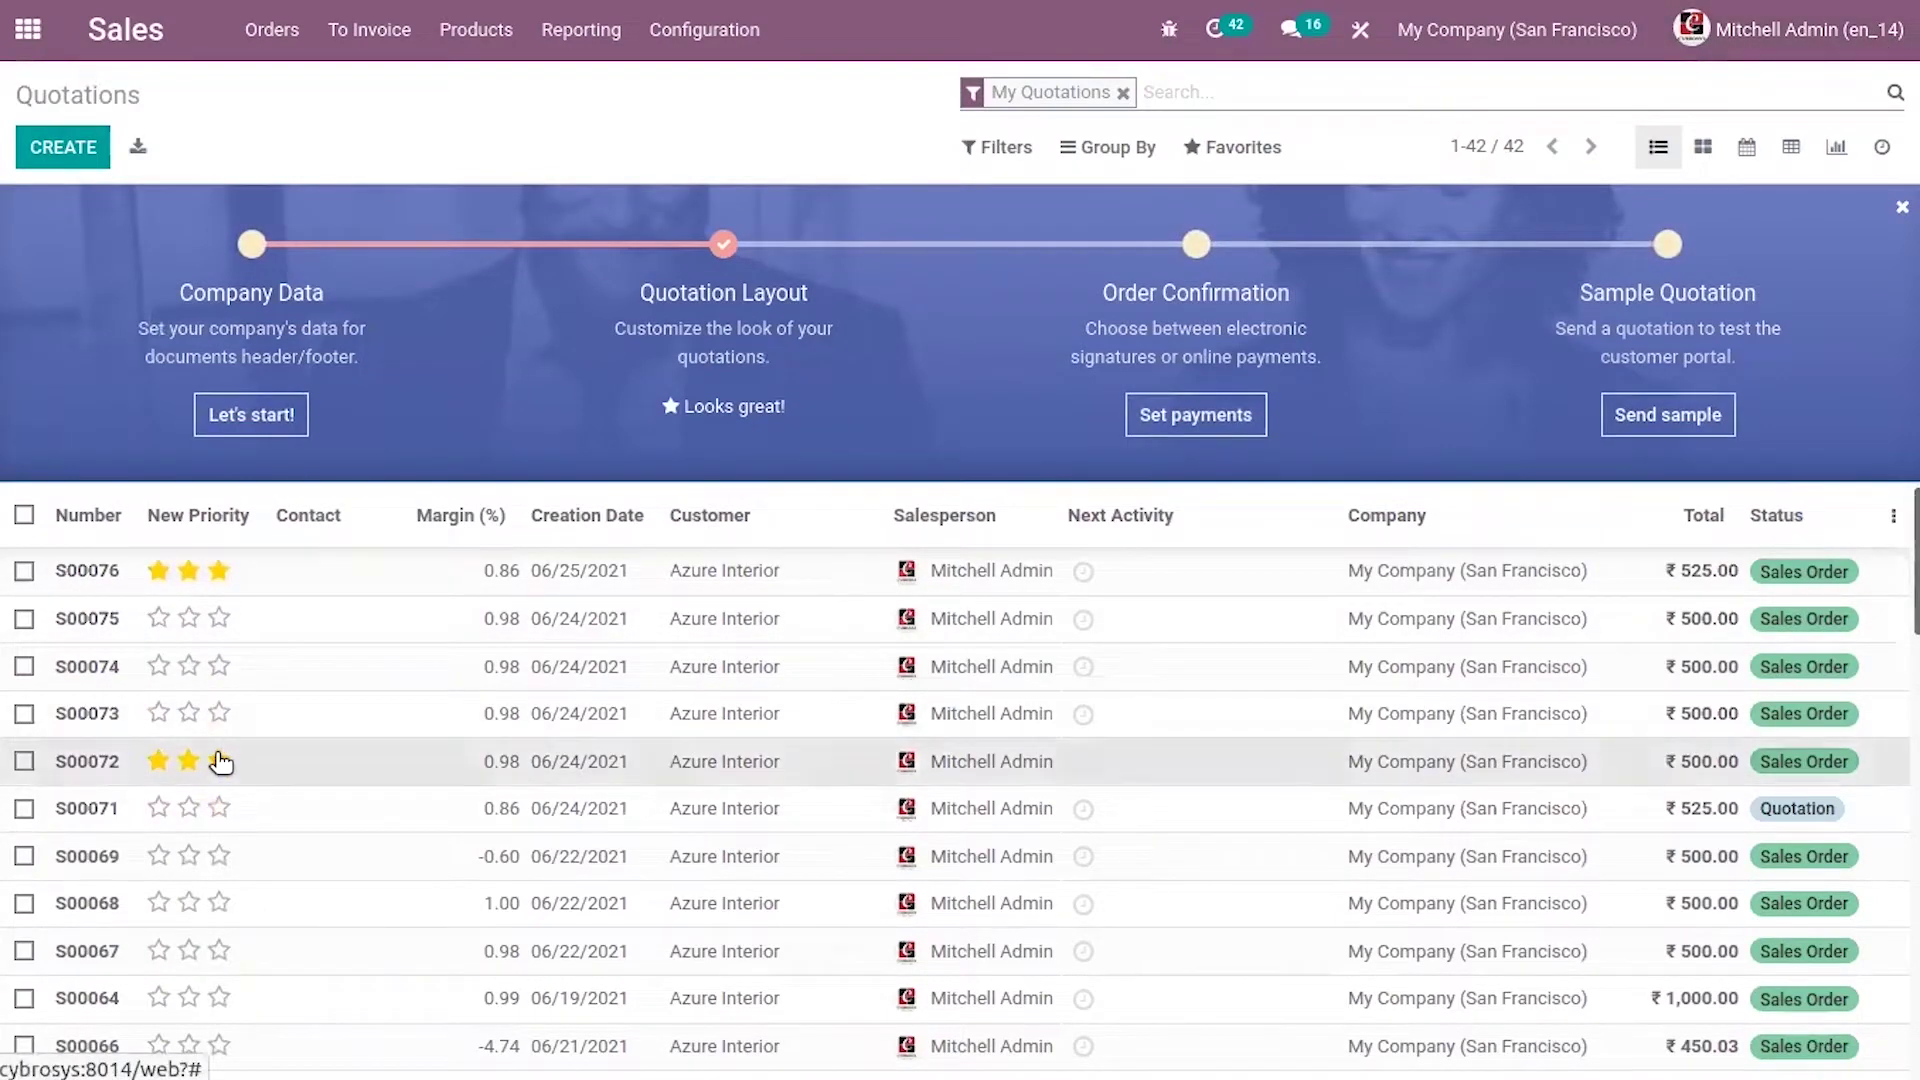
{"action": "left_click", "coordinate": [219, 951]}
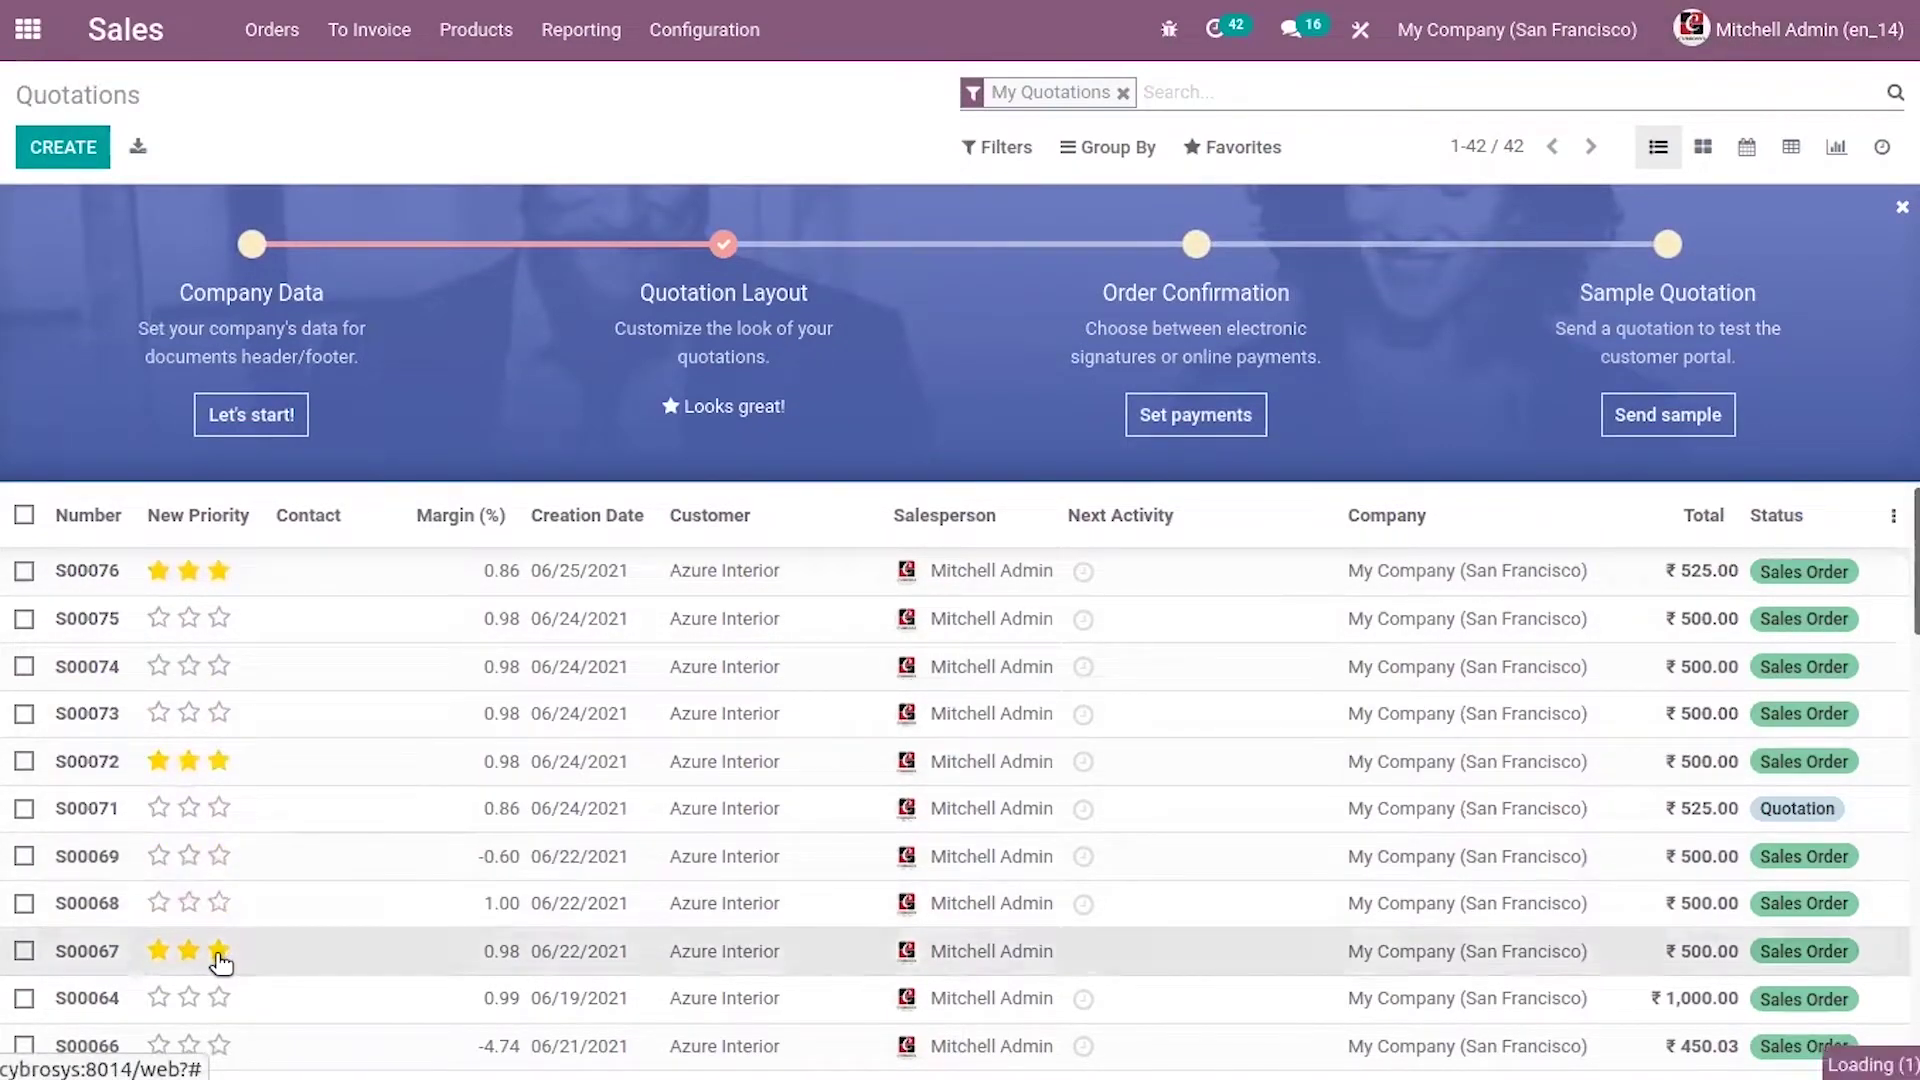
{"action": "left_click", "coordinate": [189, 856]}
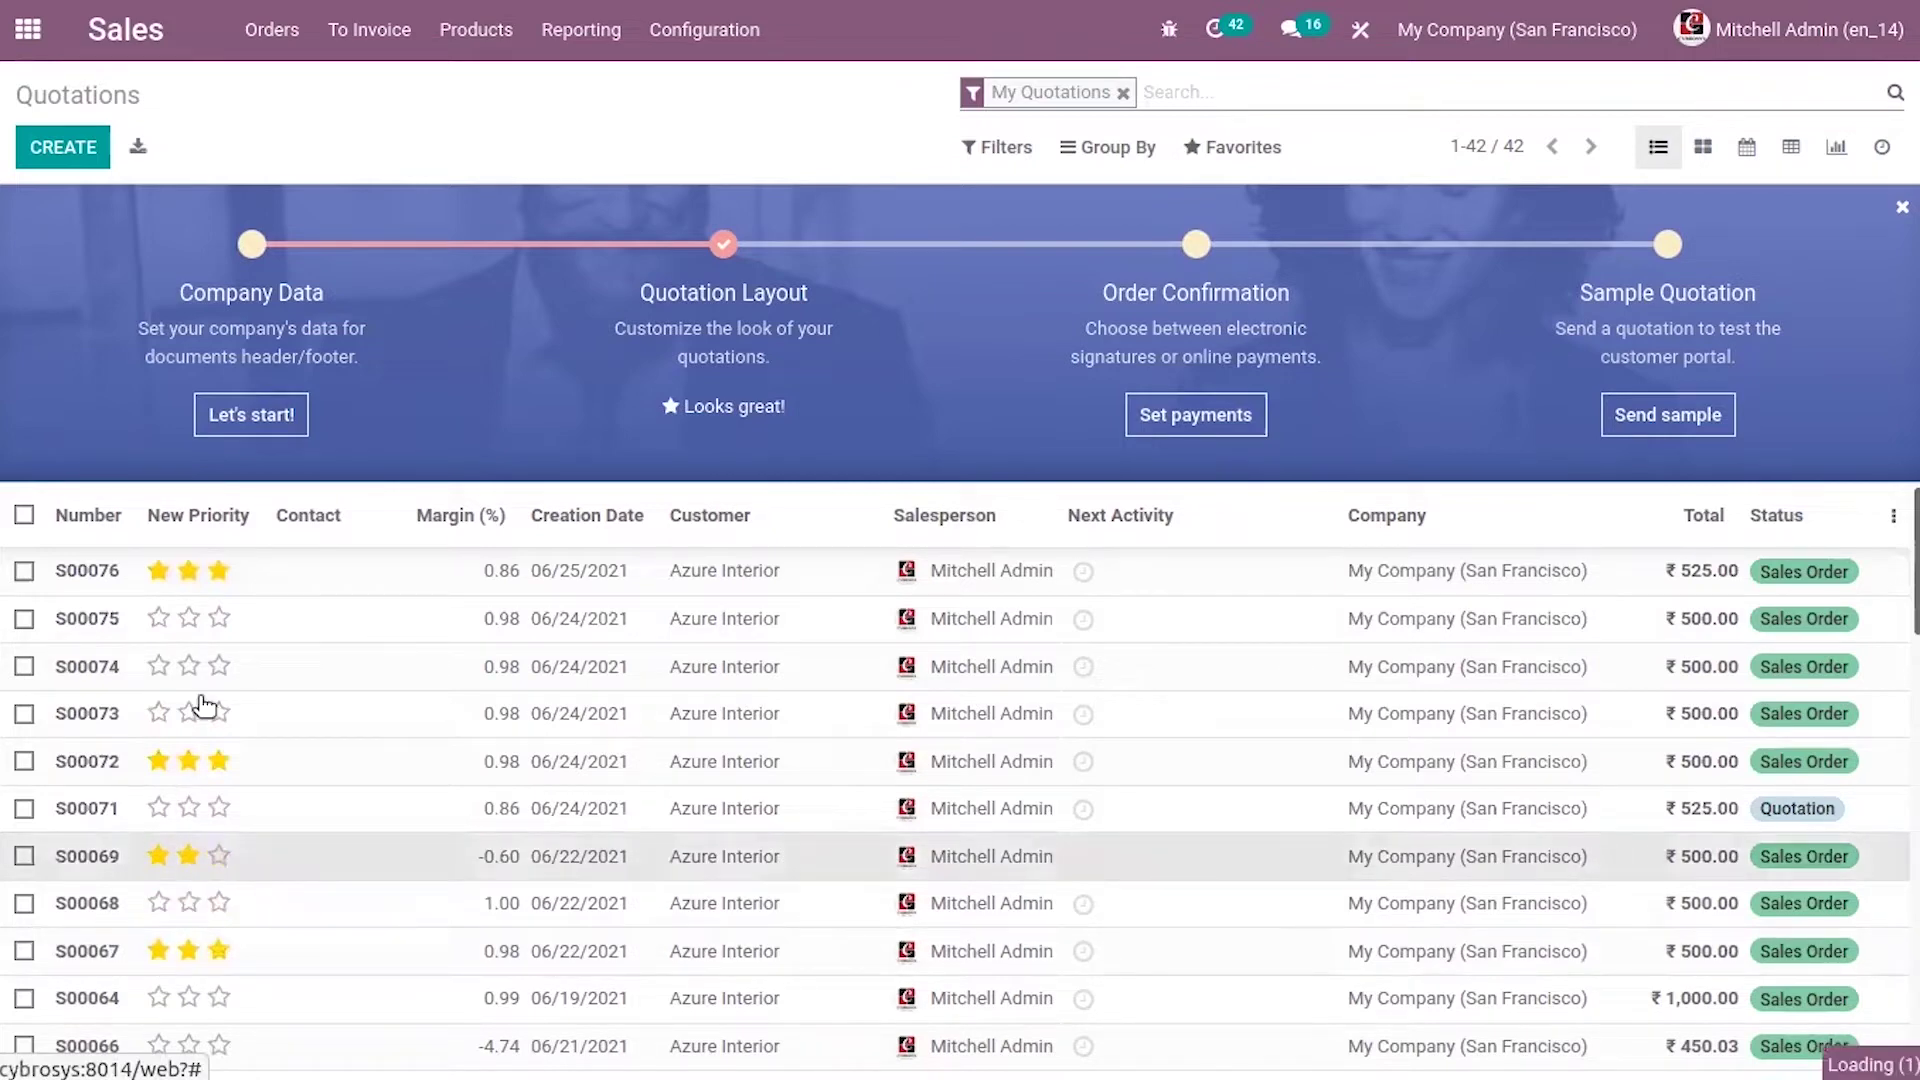
{"action": "left_click", "coordinate": [213, 666]}
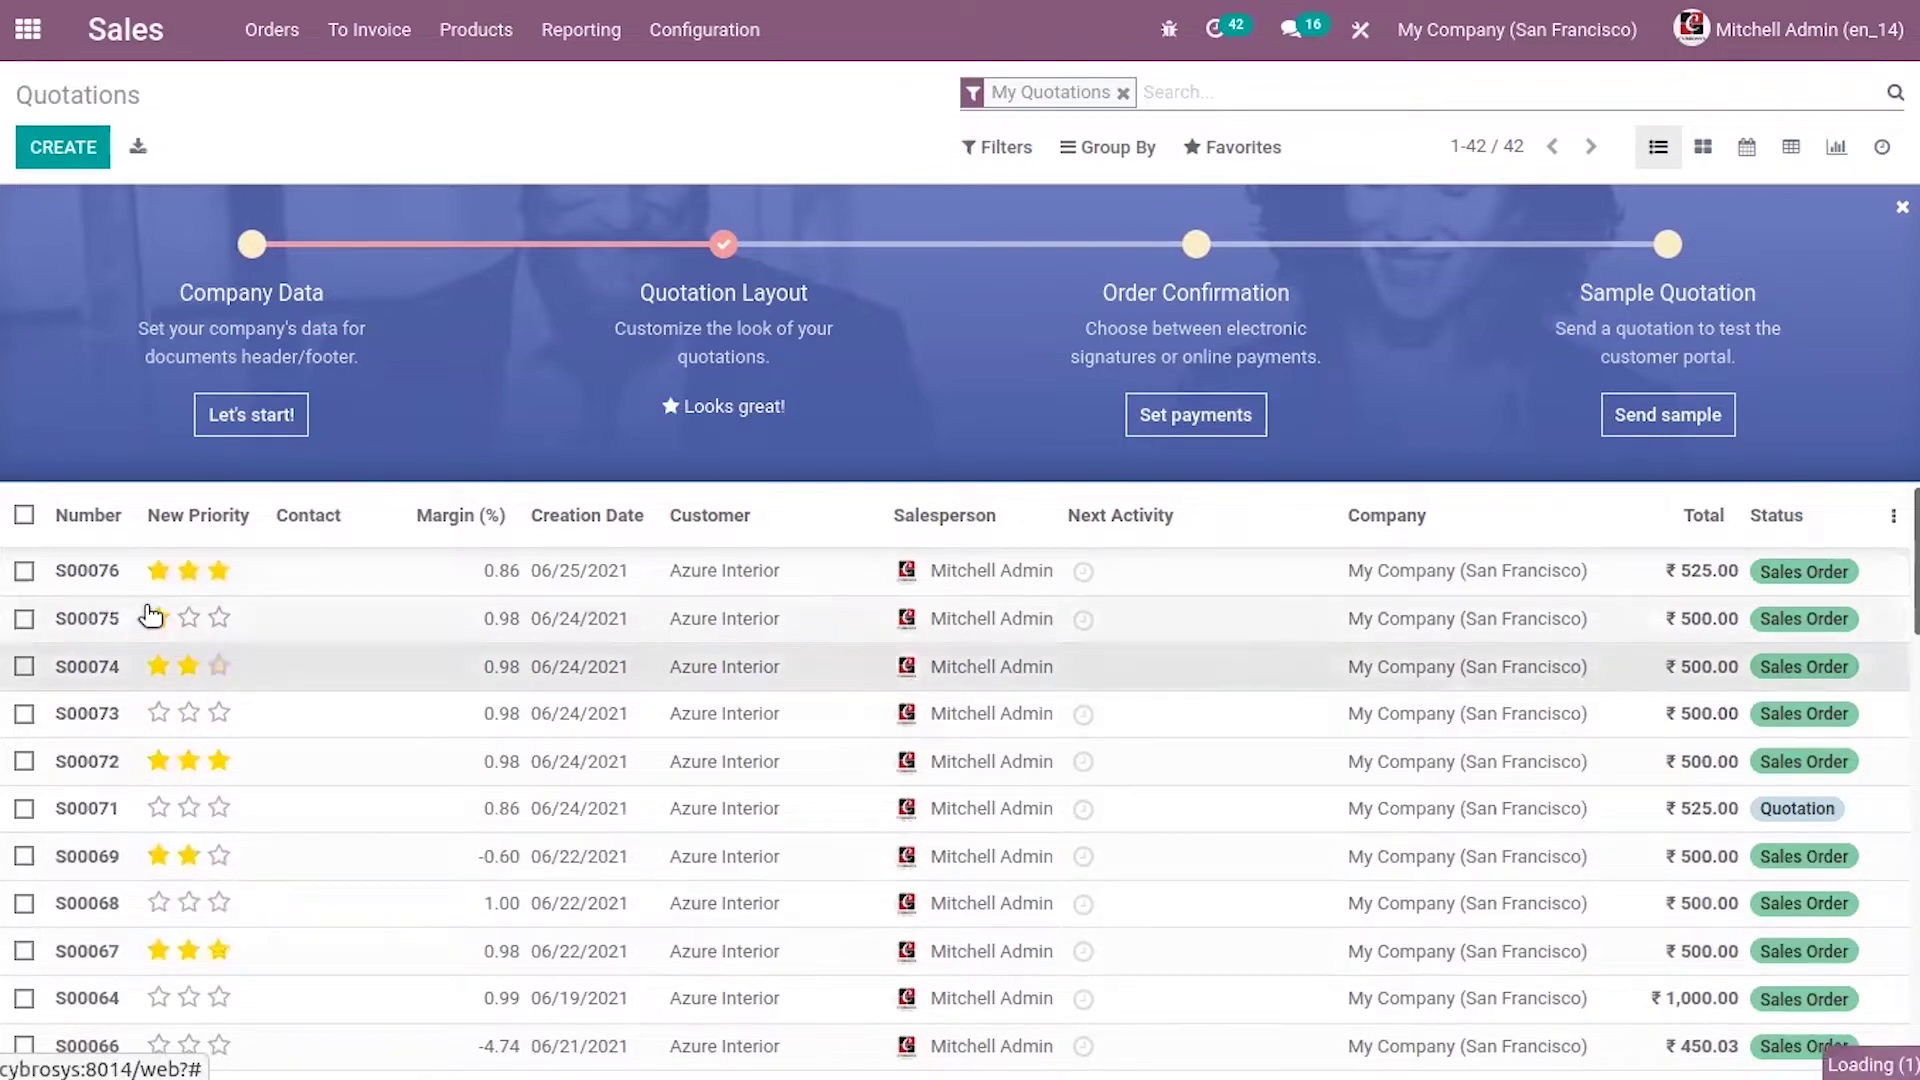
{"action": "left_click", "coordinate": [219, 618]}
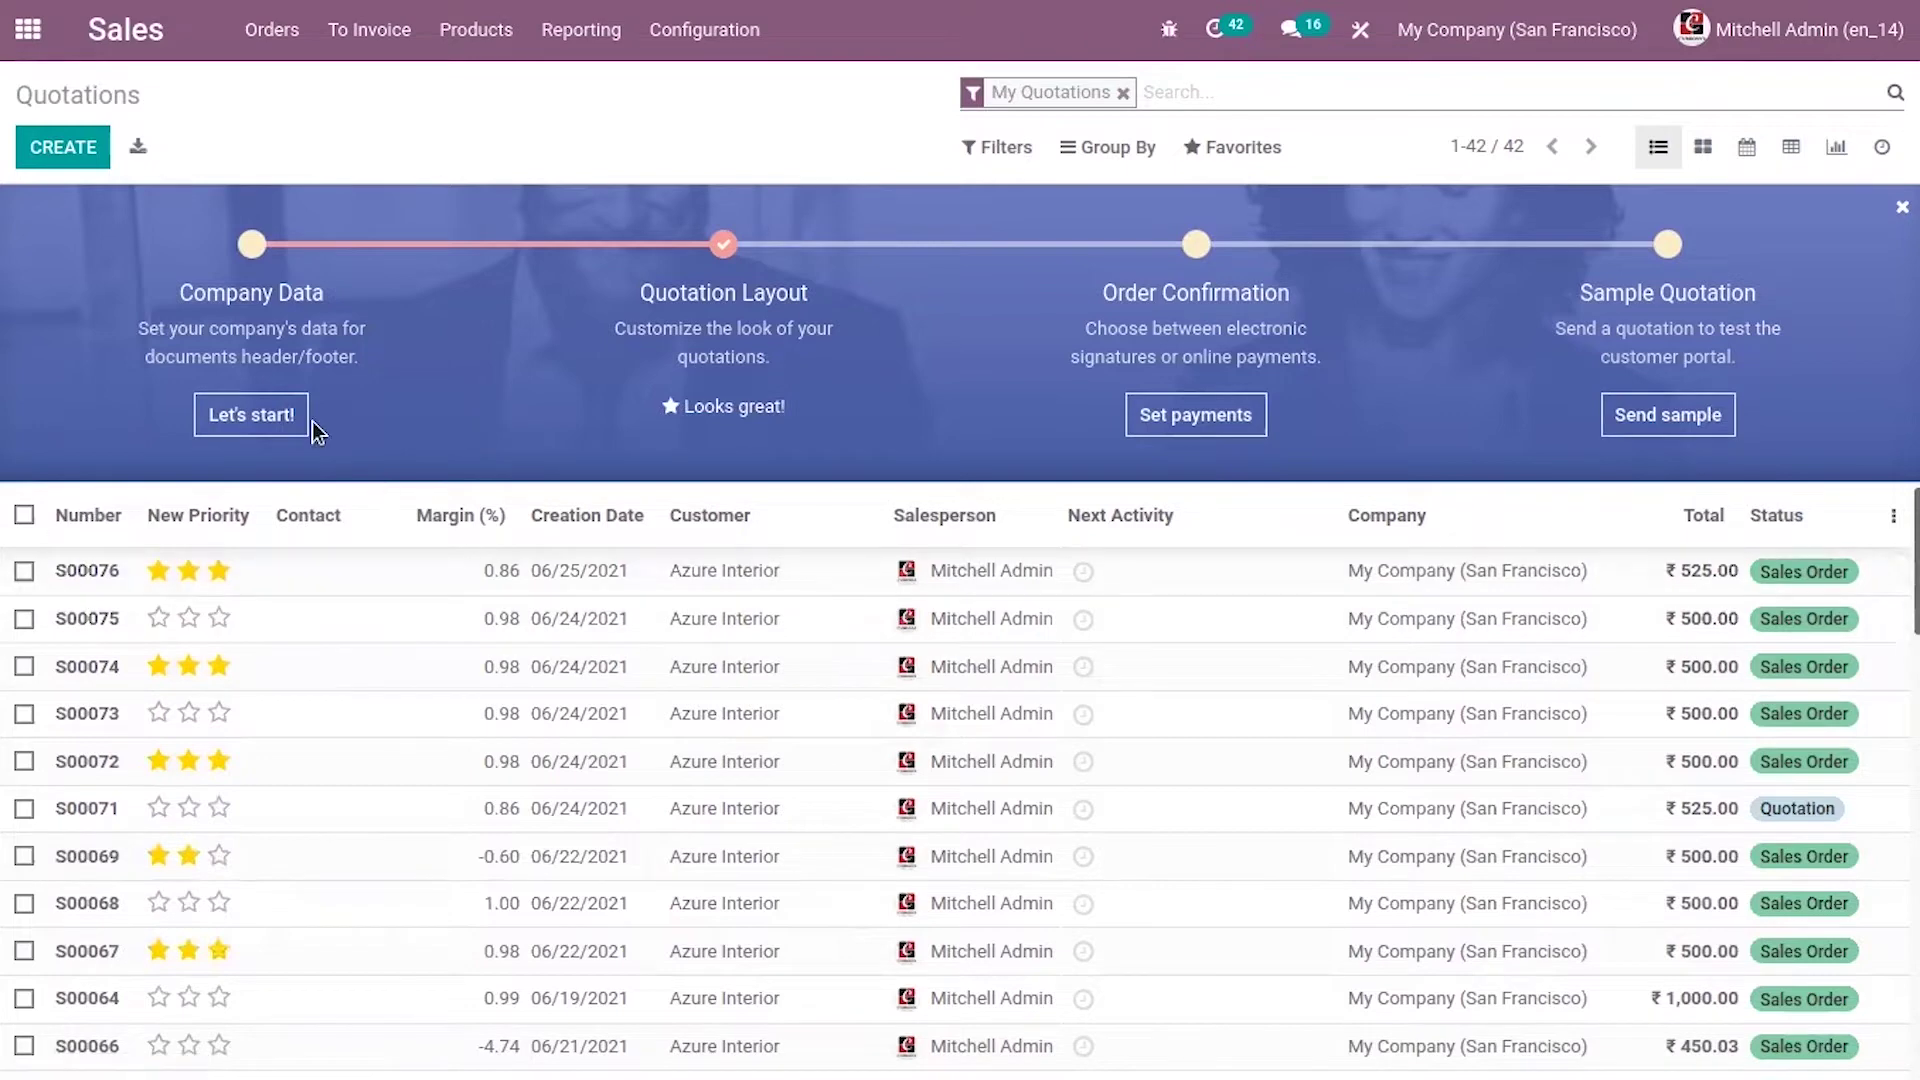
{"action": "left_click", "coordinate": [159, 618]}
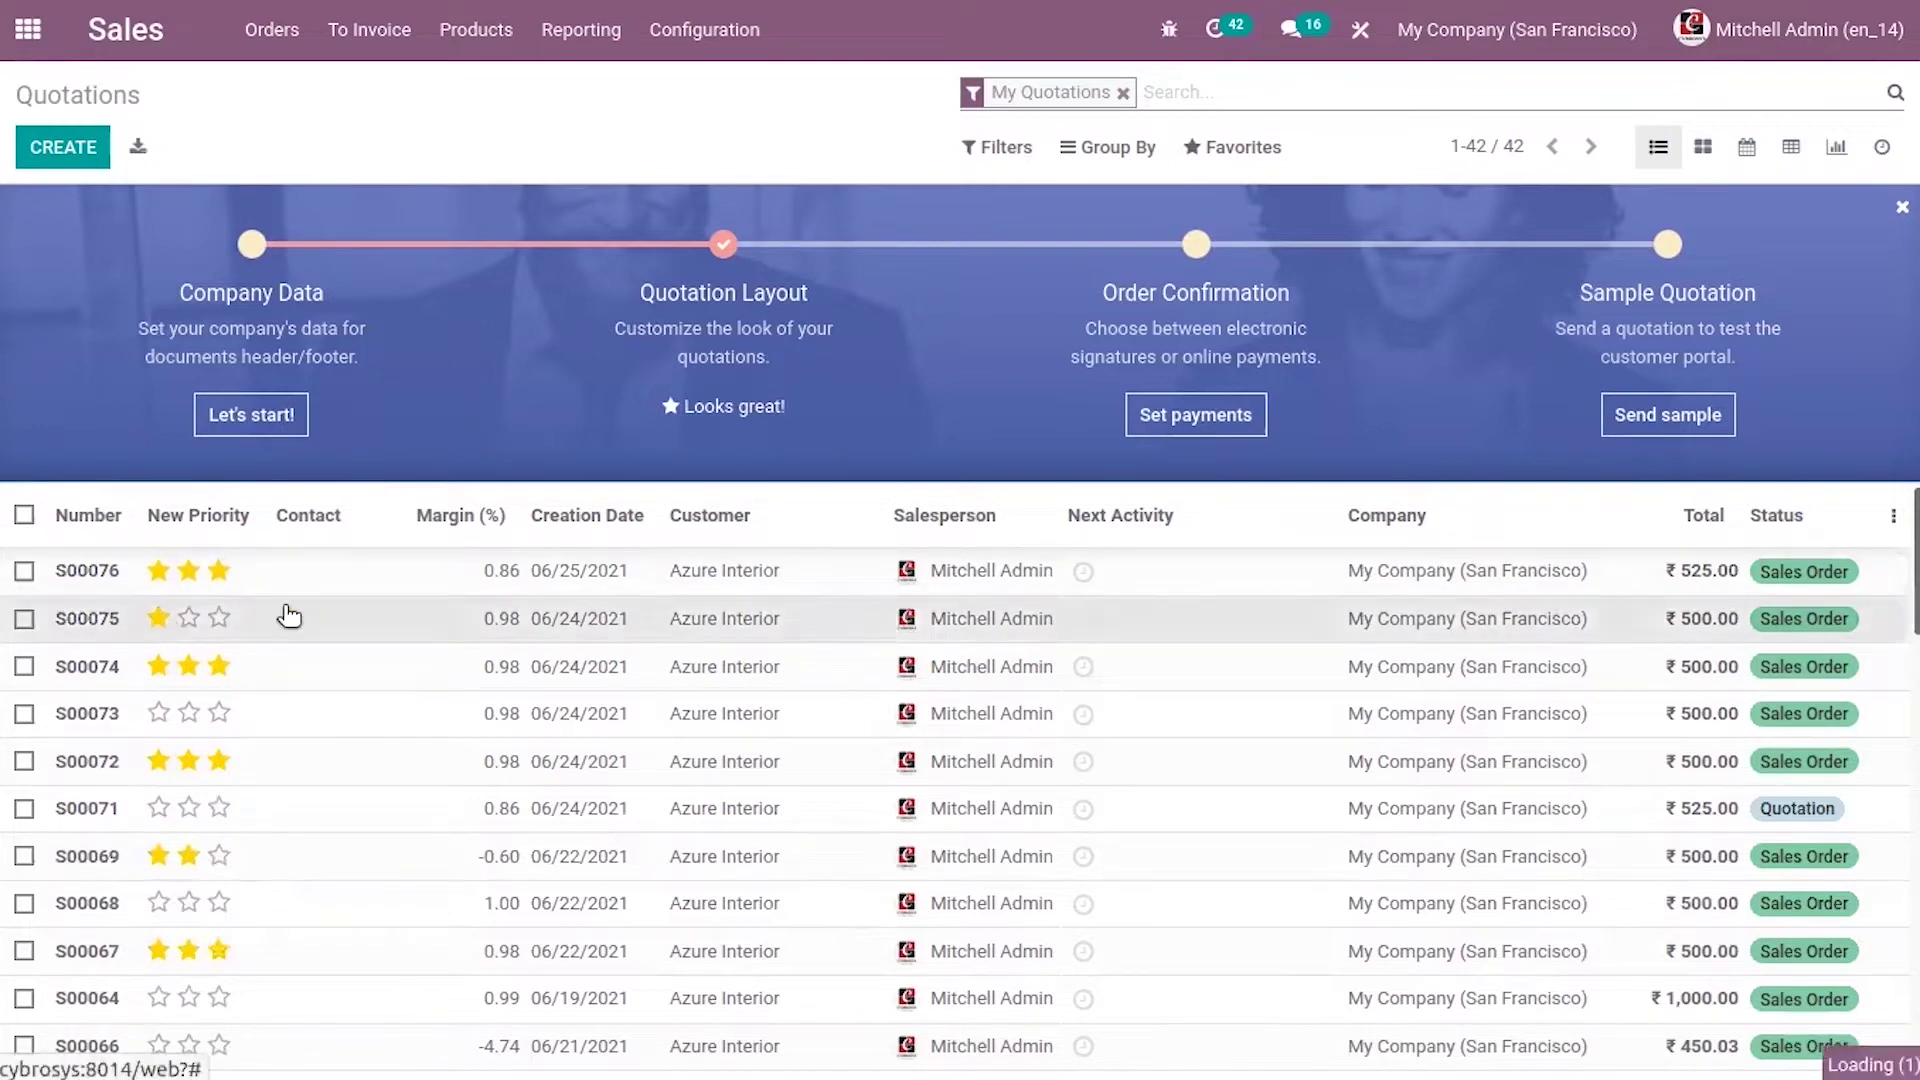
{"action": "left_click", "coordinate": [1359, 32]}
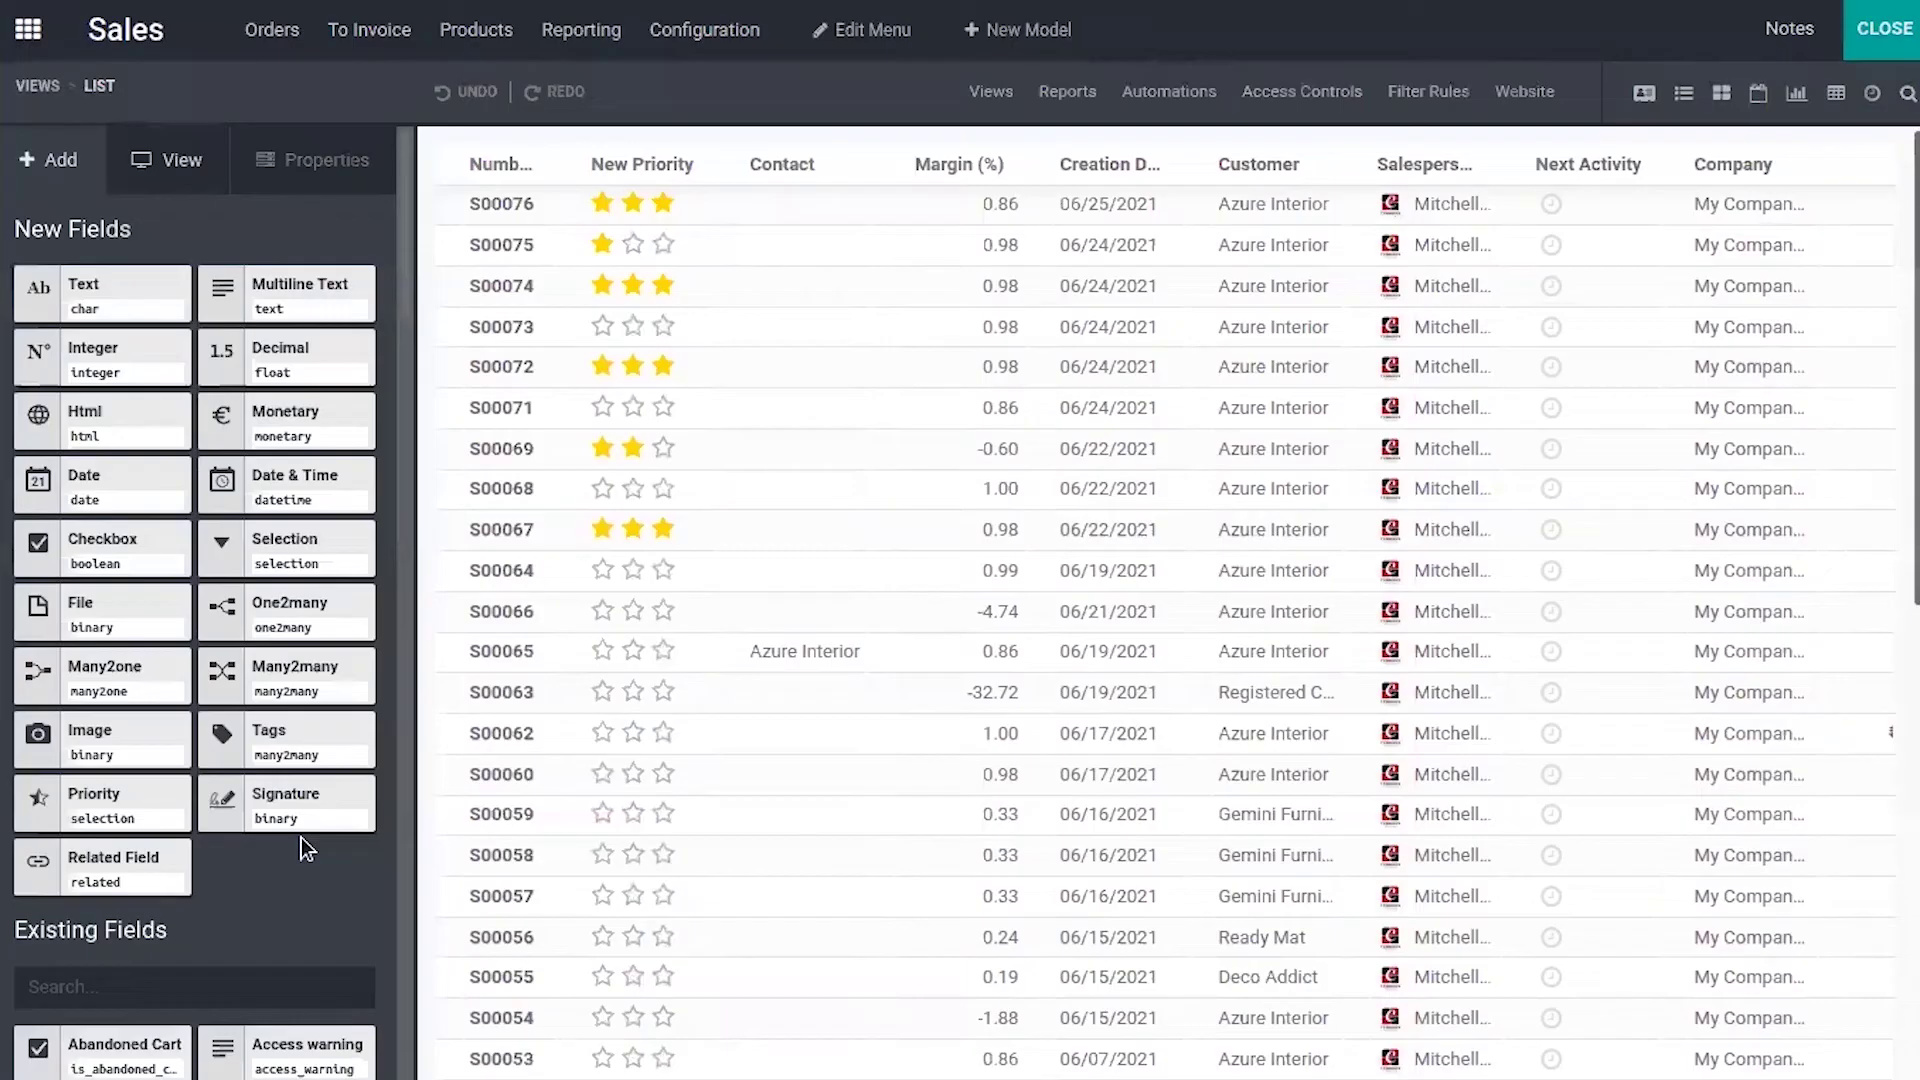
- Insert a New Text field column right after Contact in the quotations list
{"action": "left_click_drag", "start_coordinate": [133, 291], "coordinate": [814, 160]}
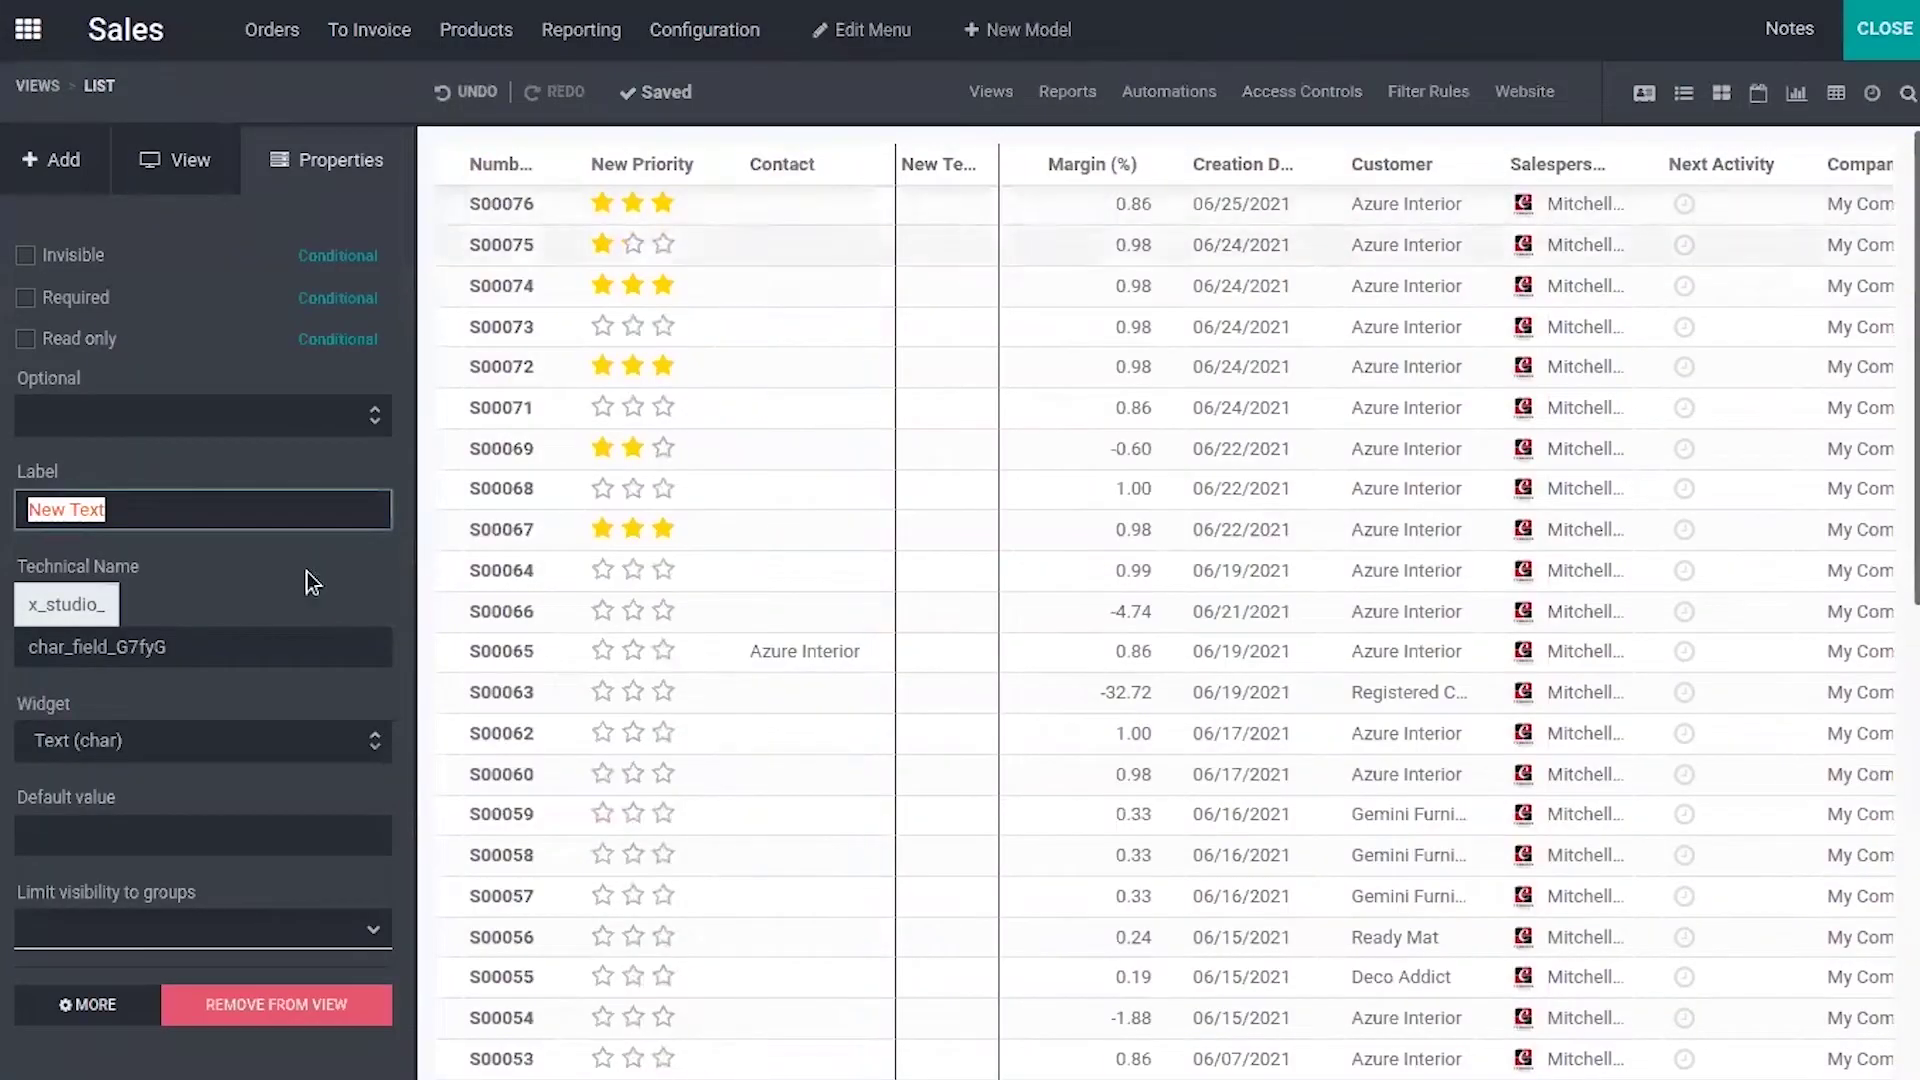
{"action": "left_click", "coordinate": [645, 162]}
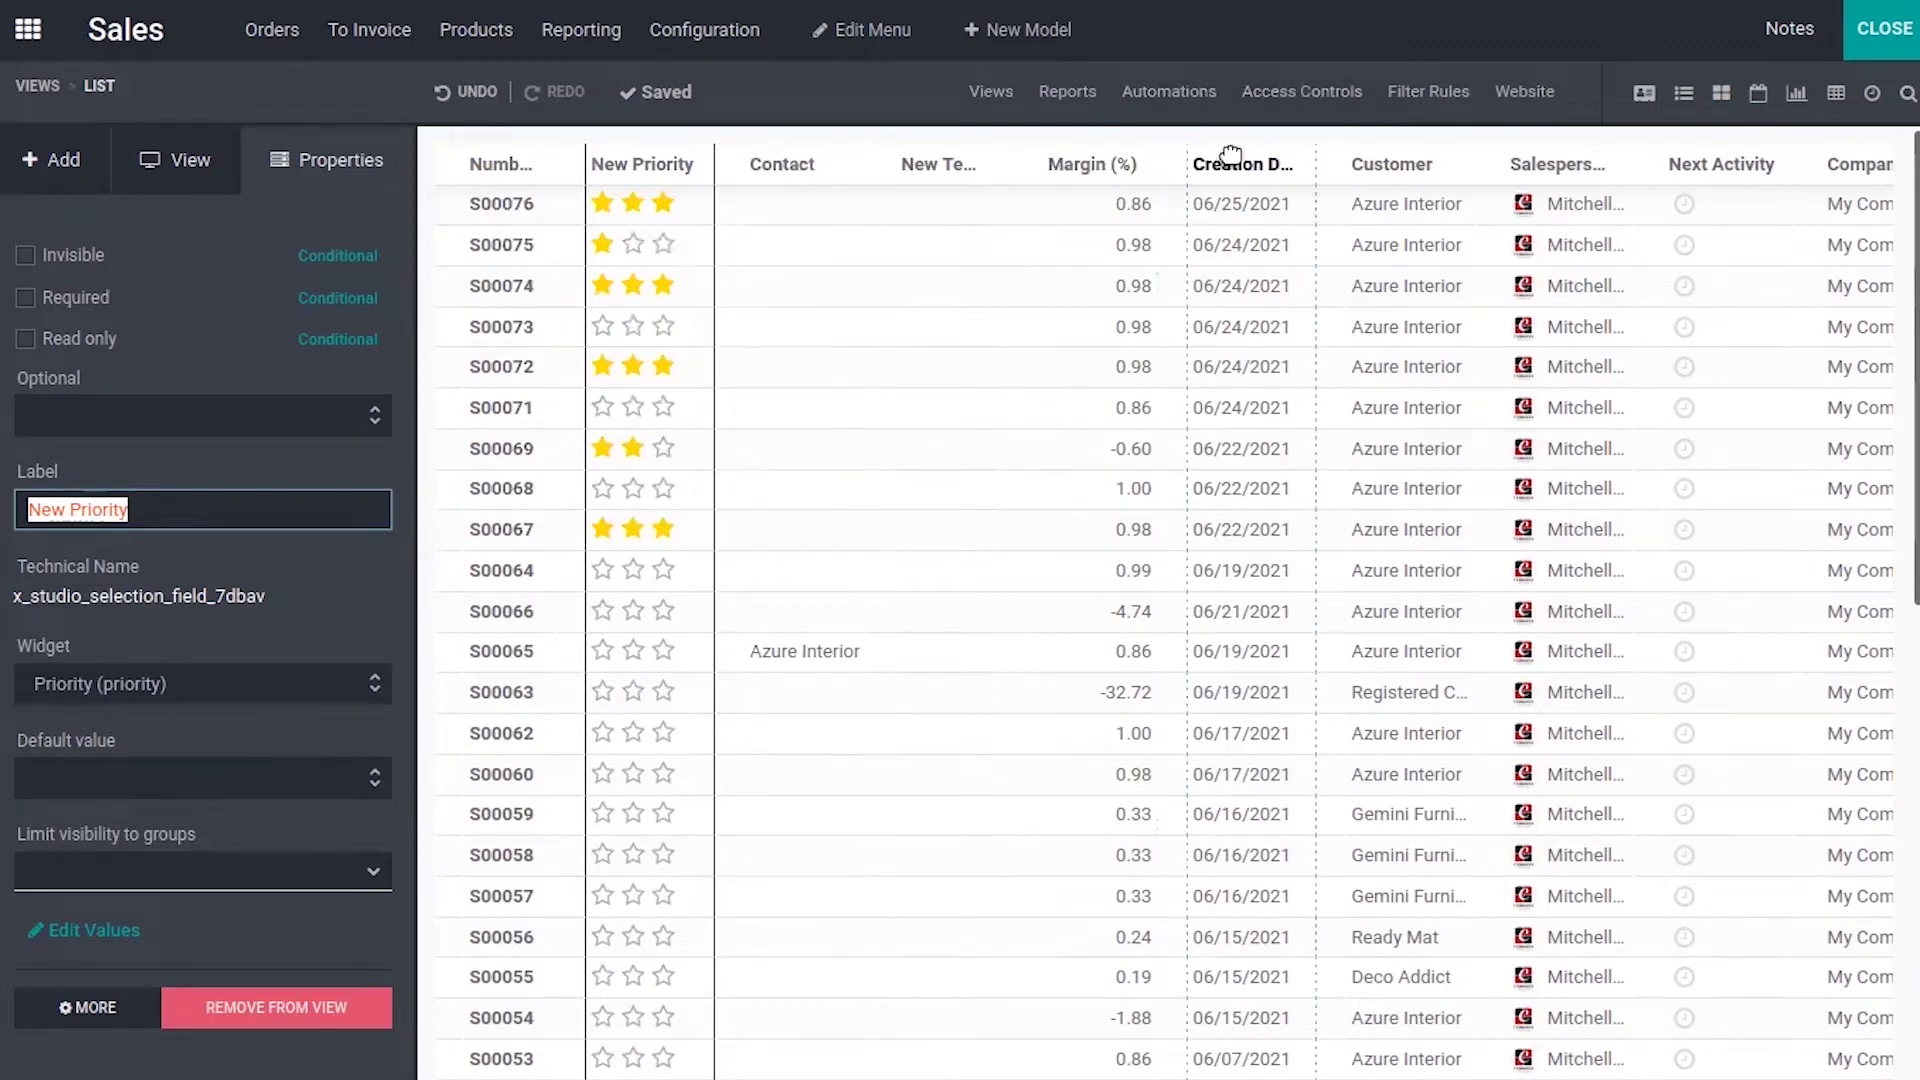
- Check the Customer and Creation Date column properties, ending with Customer selected
{"action": "left_click", "coordinate": [1375, 150]}
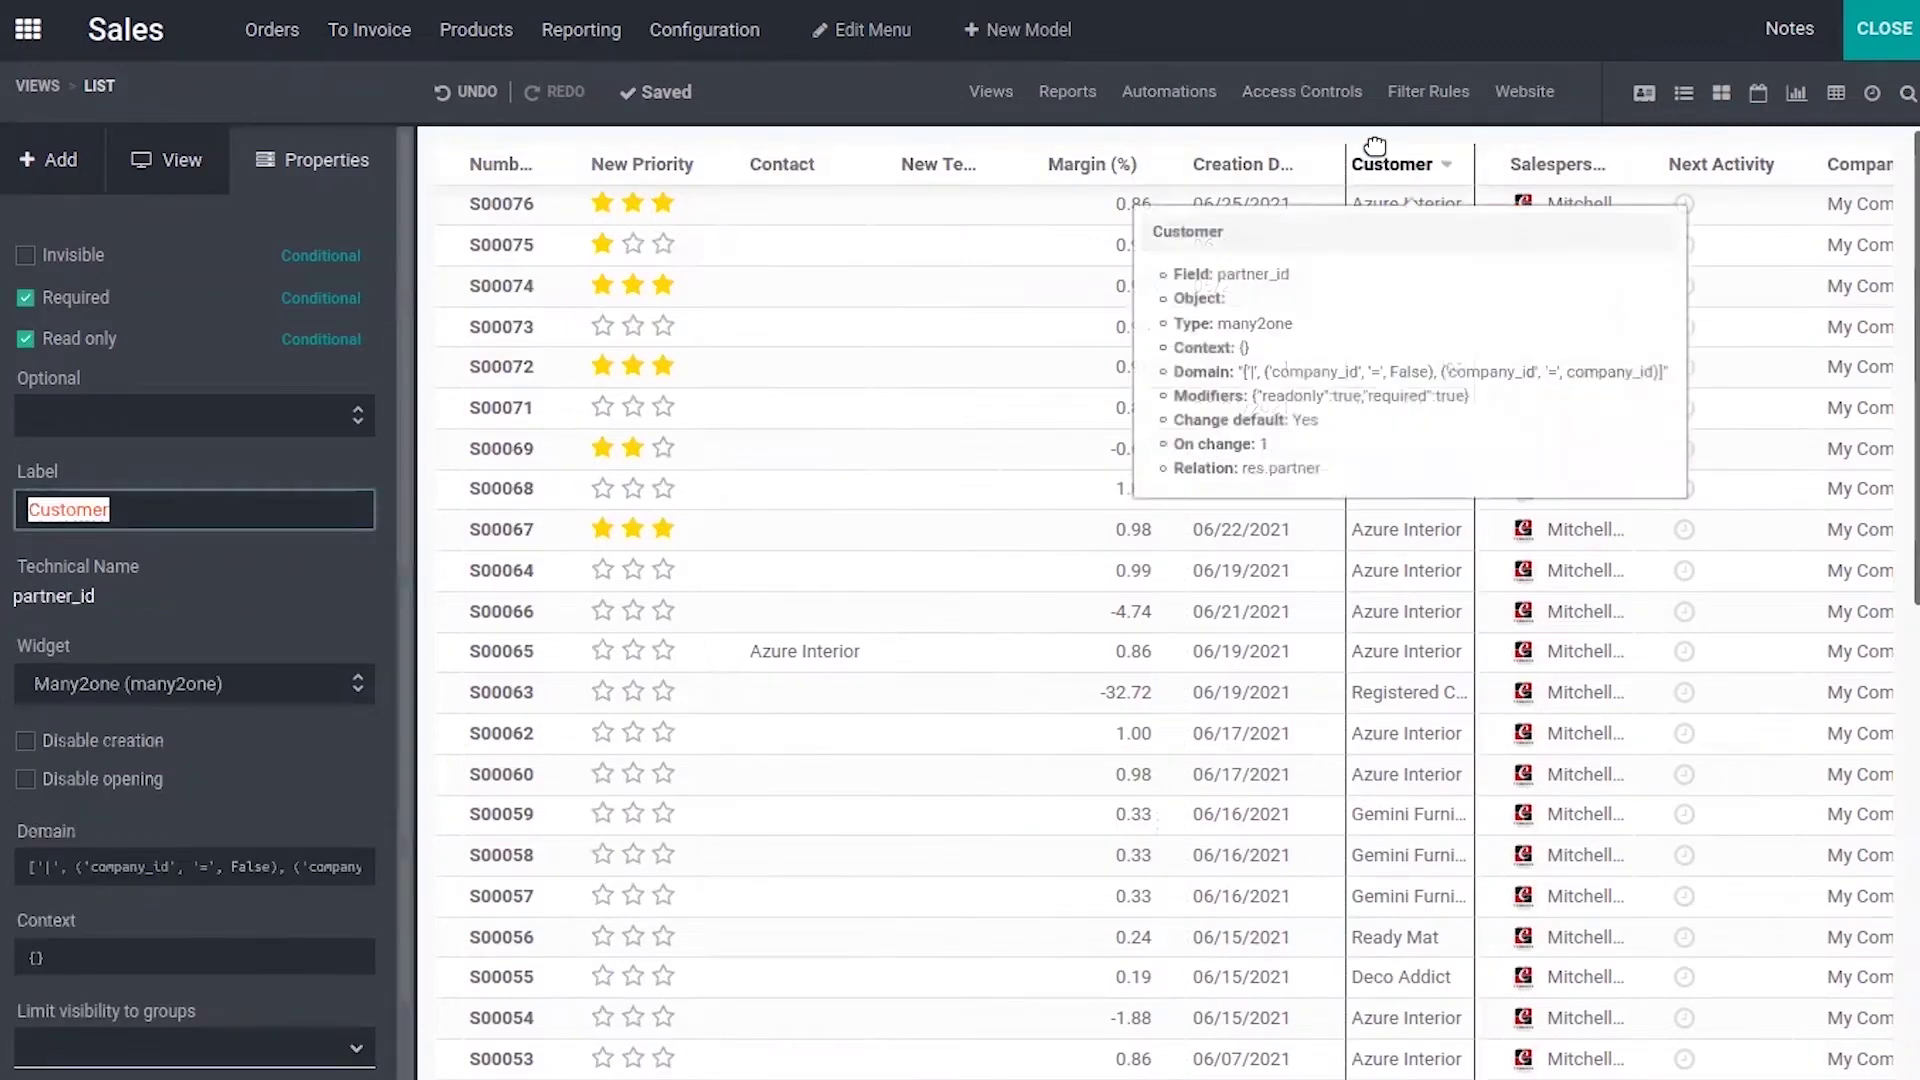
{"action": "left_click", "coordinate": [1225, 172]}
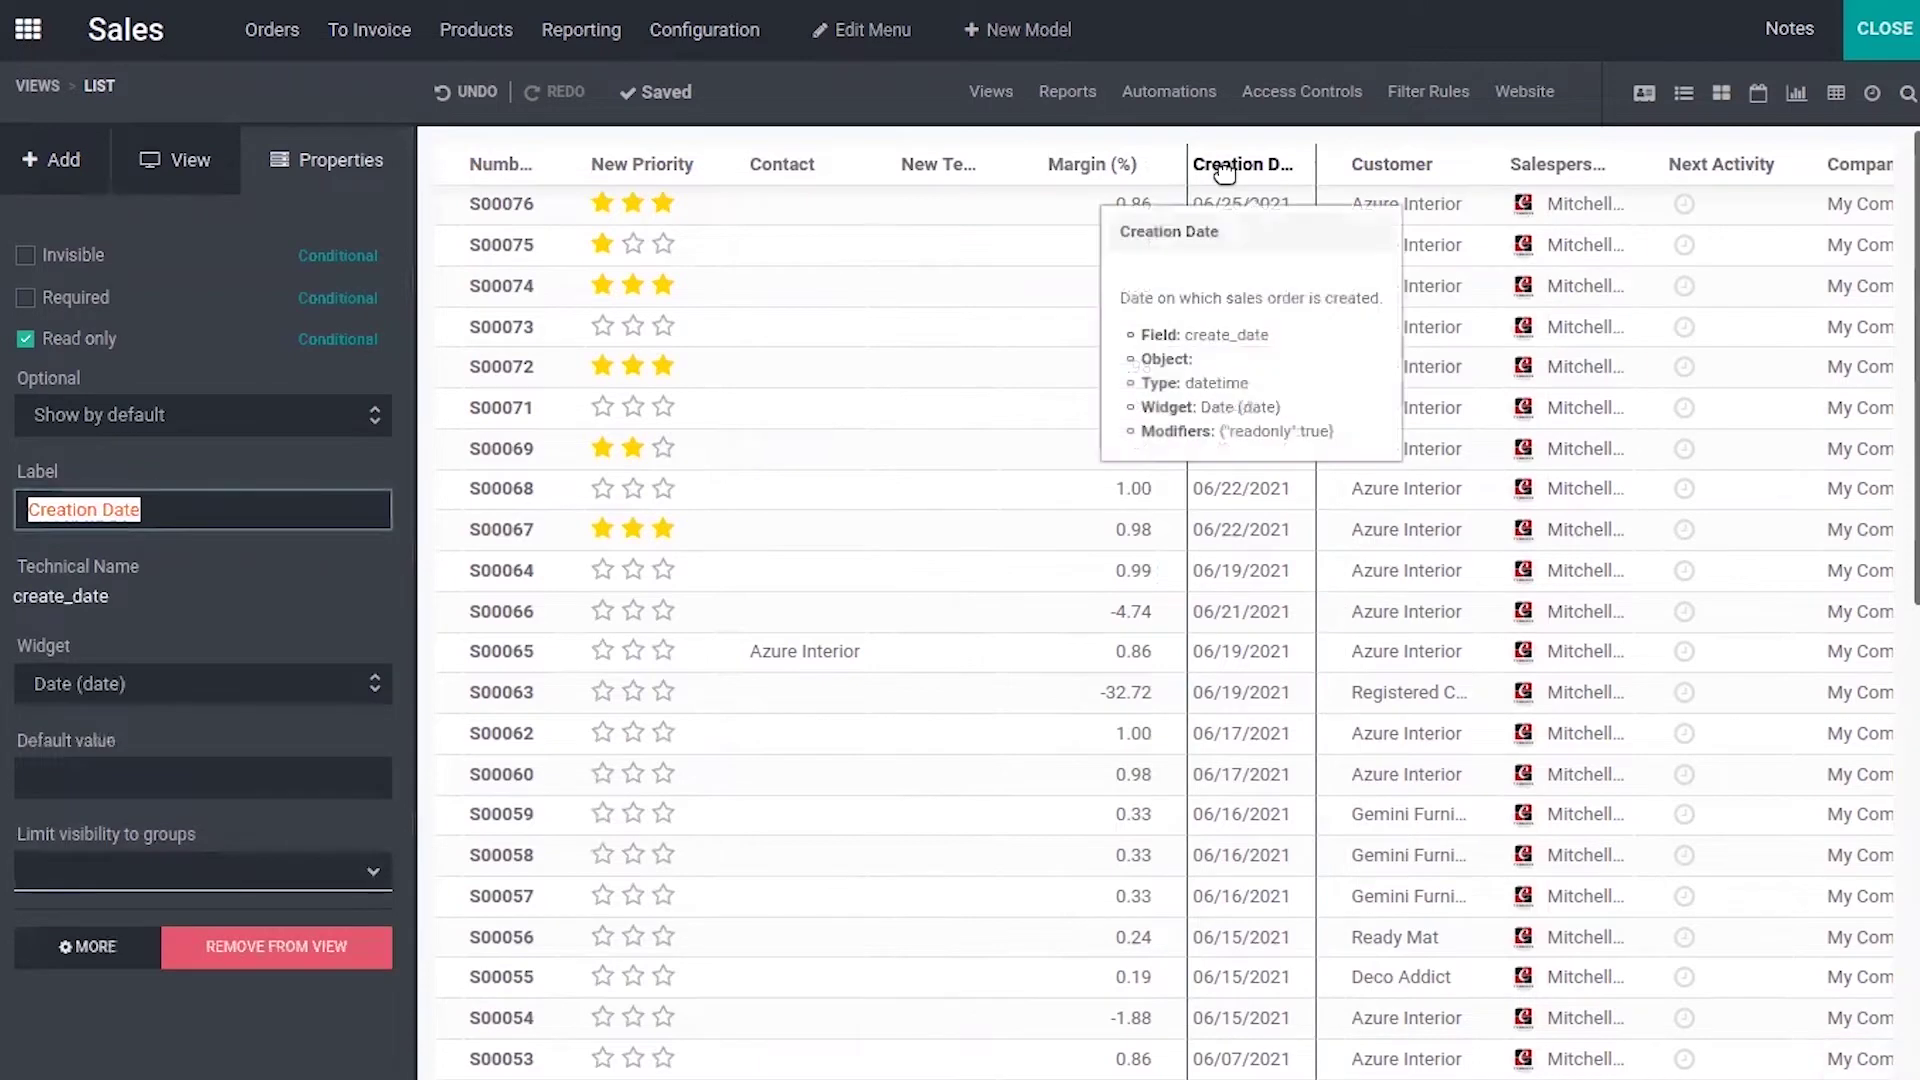
{"action": "left_click", "coordinate": [1382, 160]}
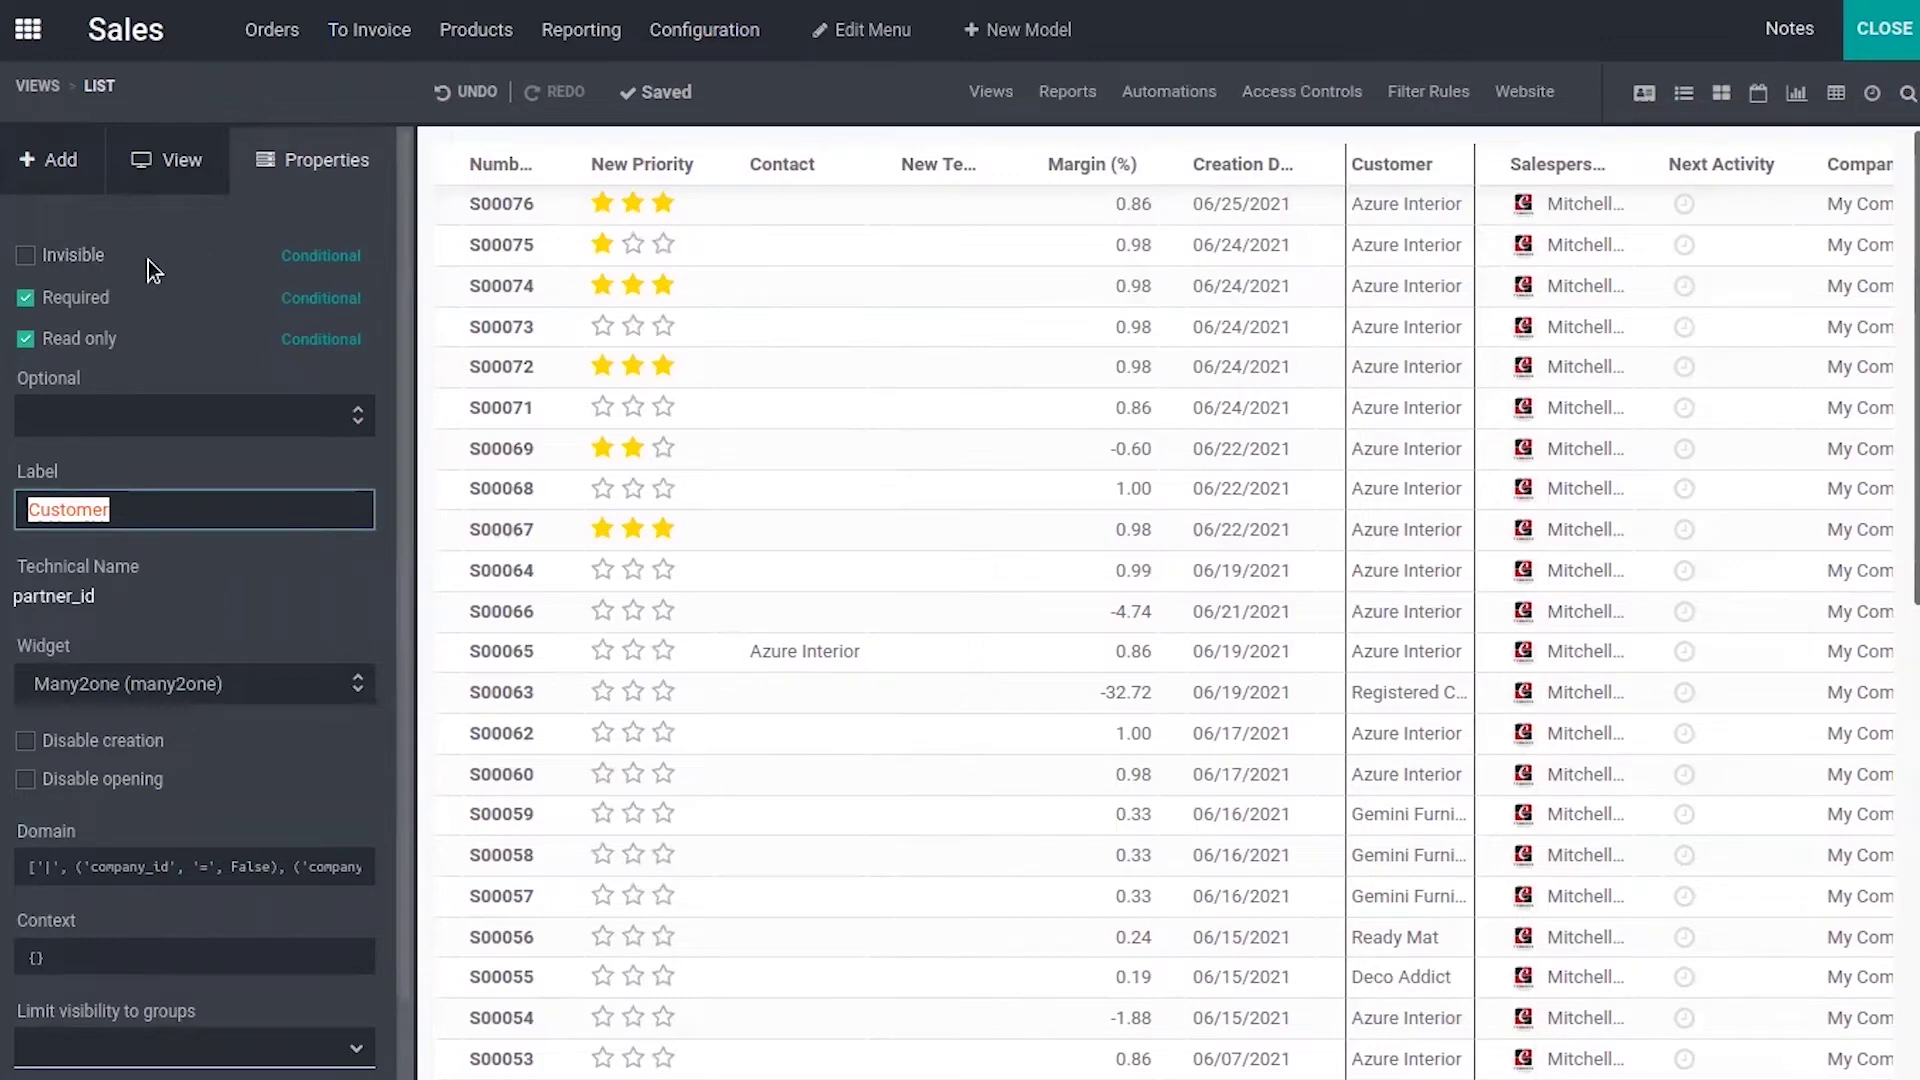
- Set the Customer column's invisible condition to 'Customer is set' and save it
{"action": "left_click", "coordinate": [309, 260]}
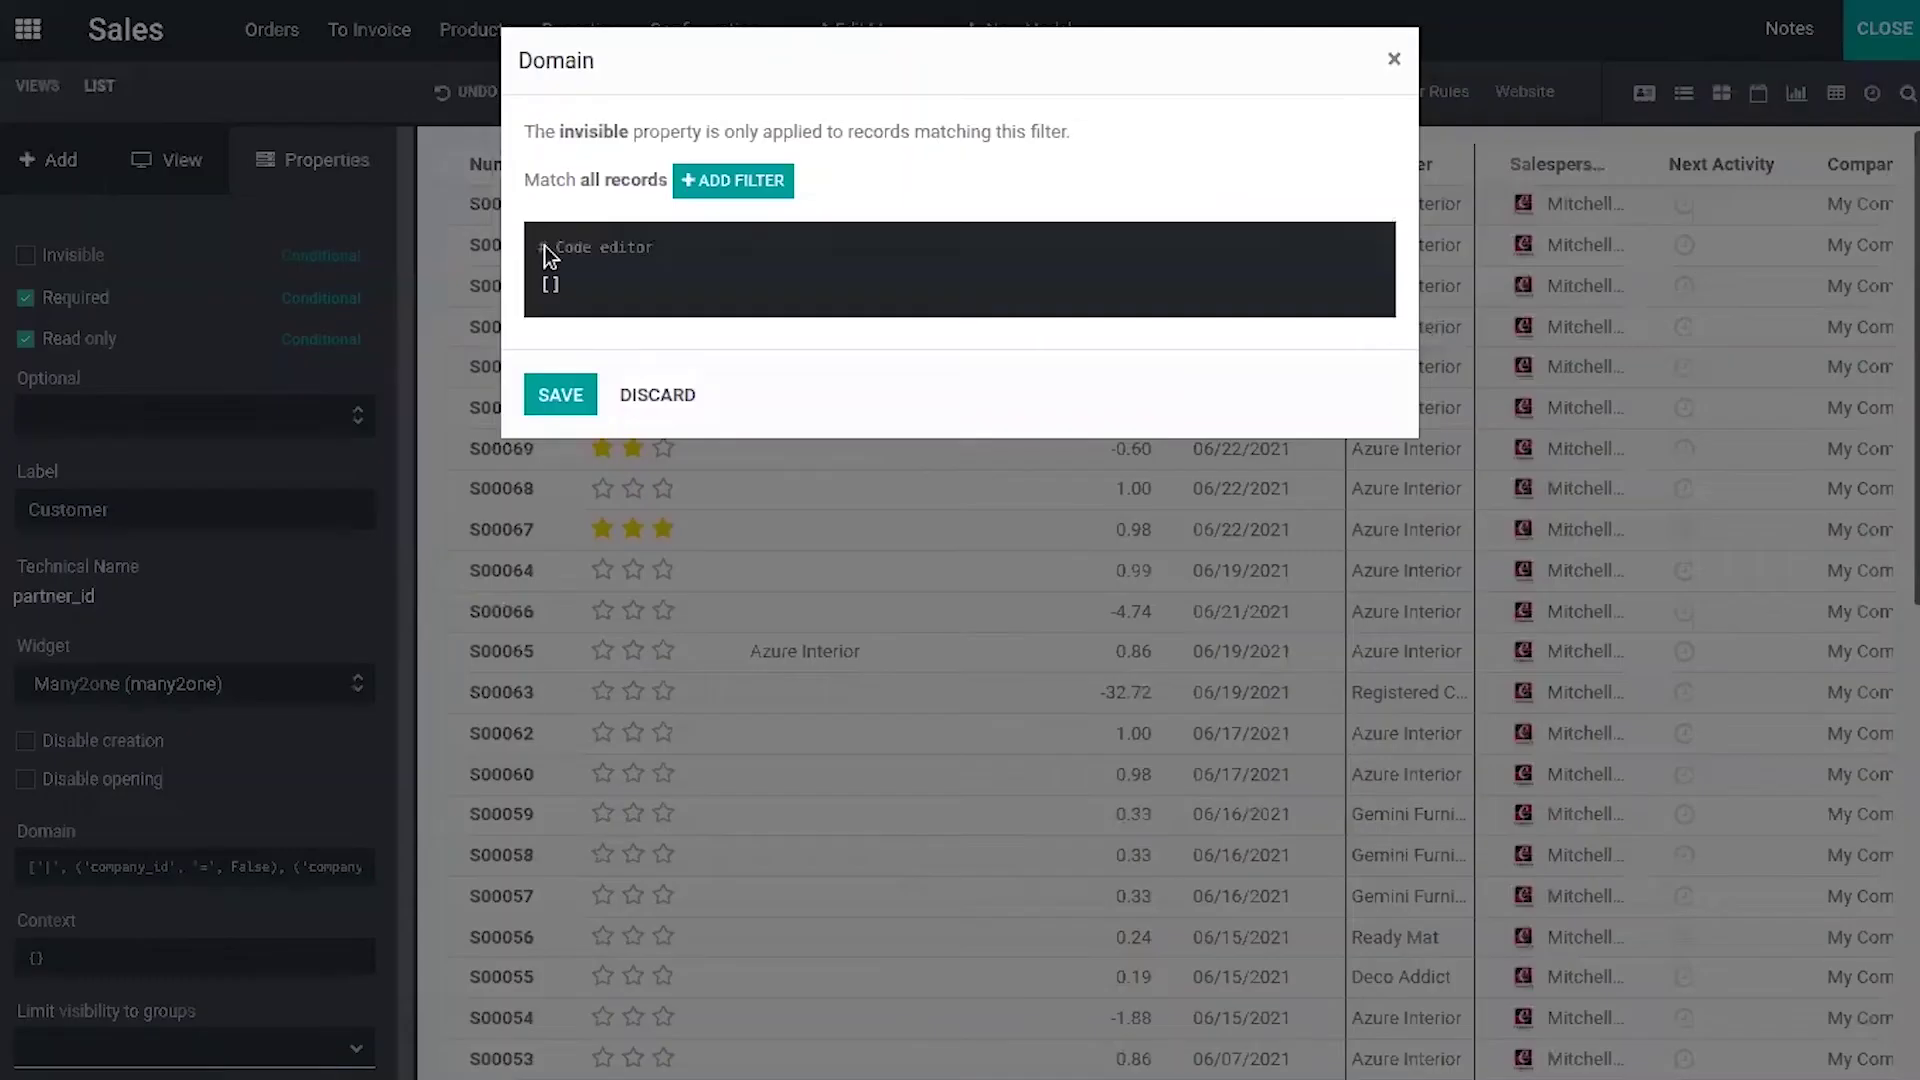
{"action": "left_click", "coordinate": [747, 185]}
{"action": "left_click", "coordinate": [709, 219]}
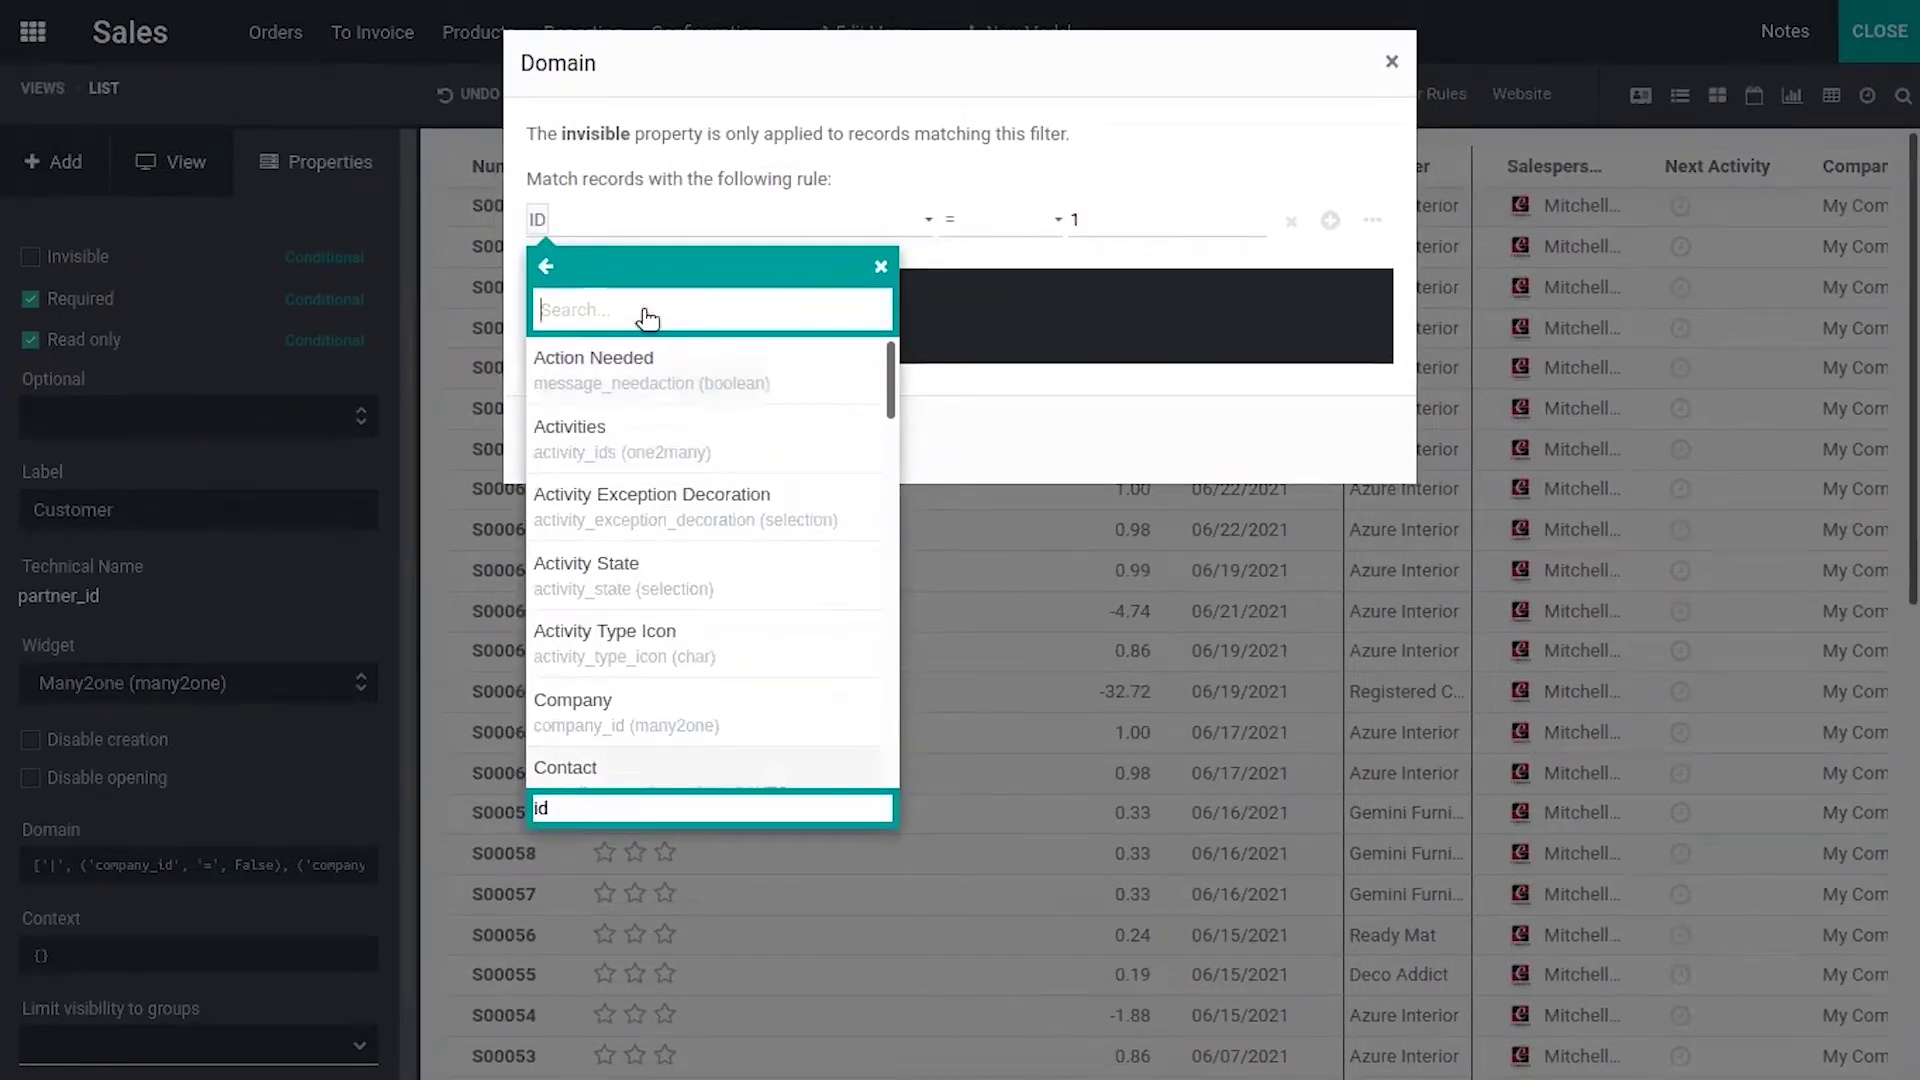
{"action": "type", "text": "cus"}
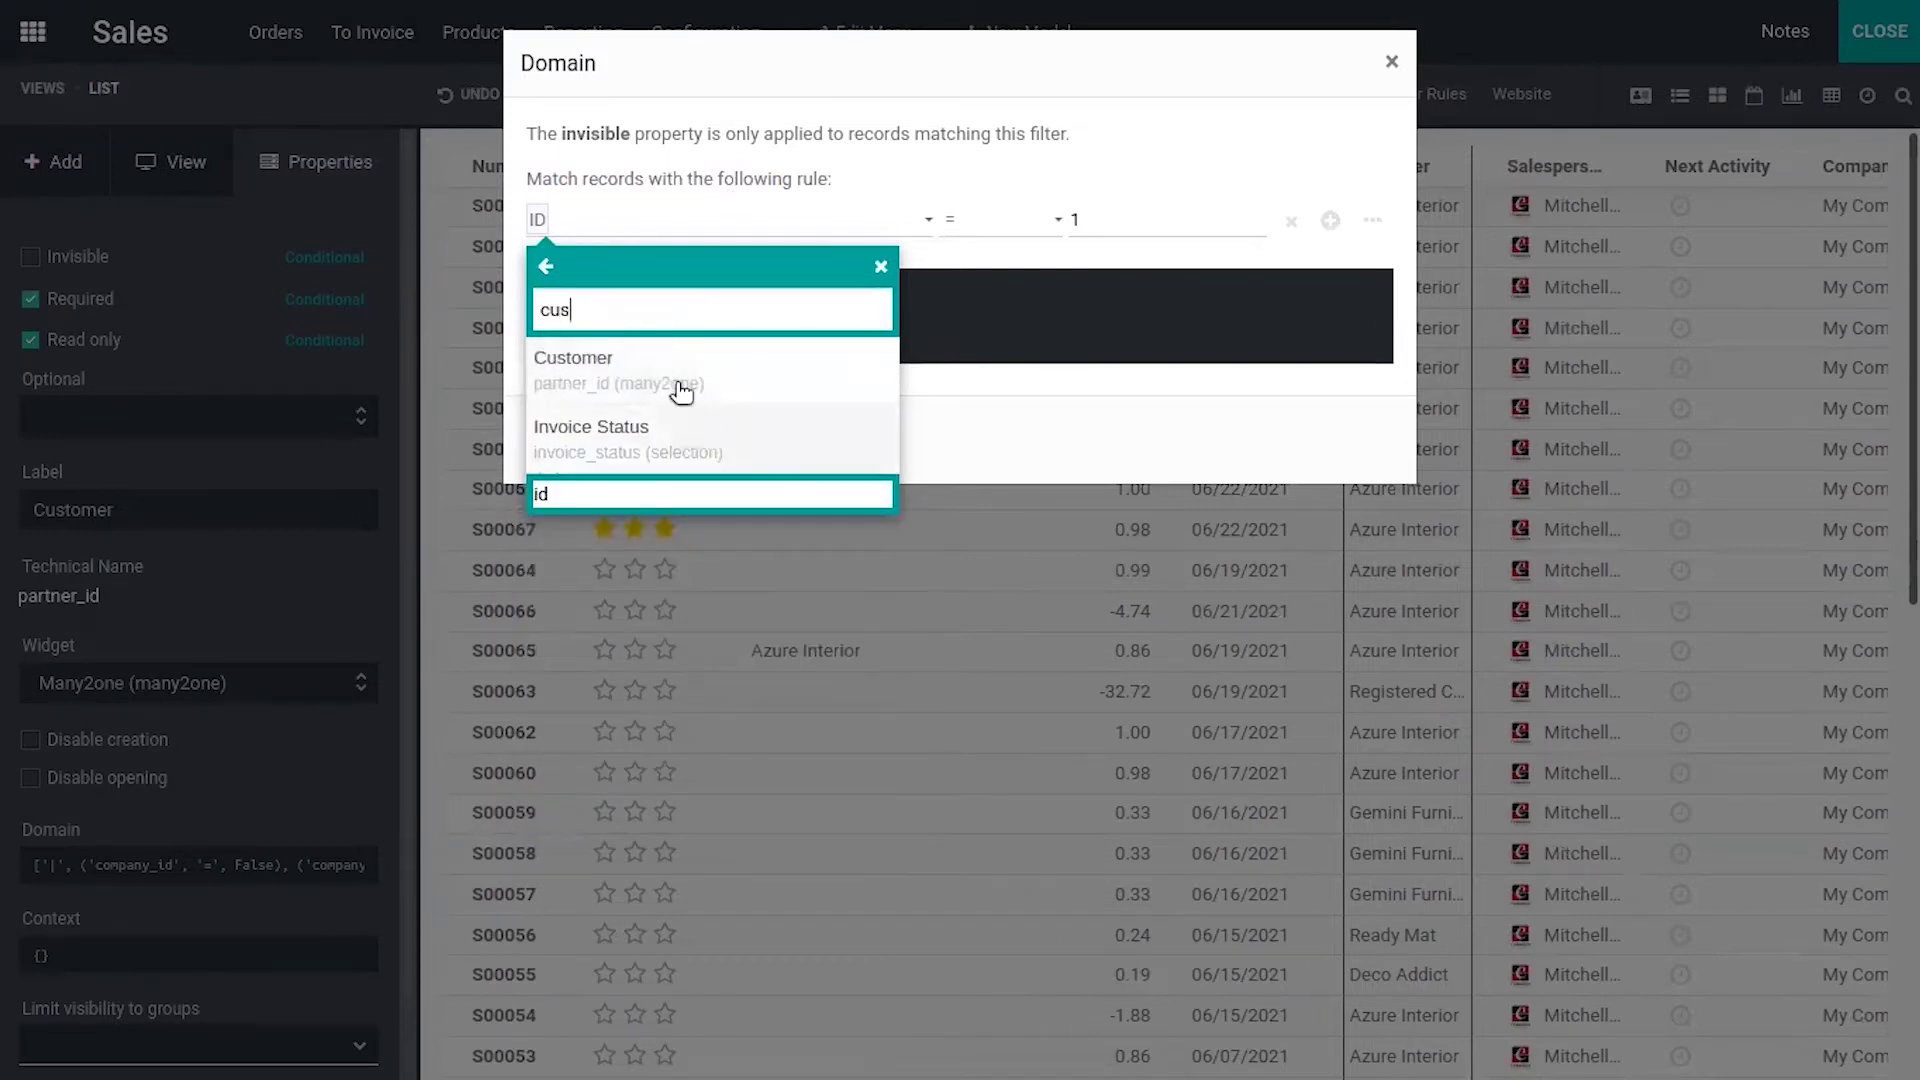
{"action": "left_click", "coordinate": [678, 385]}
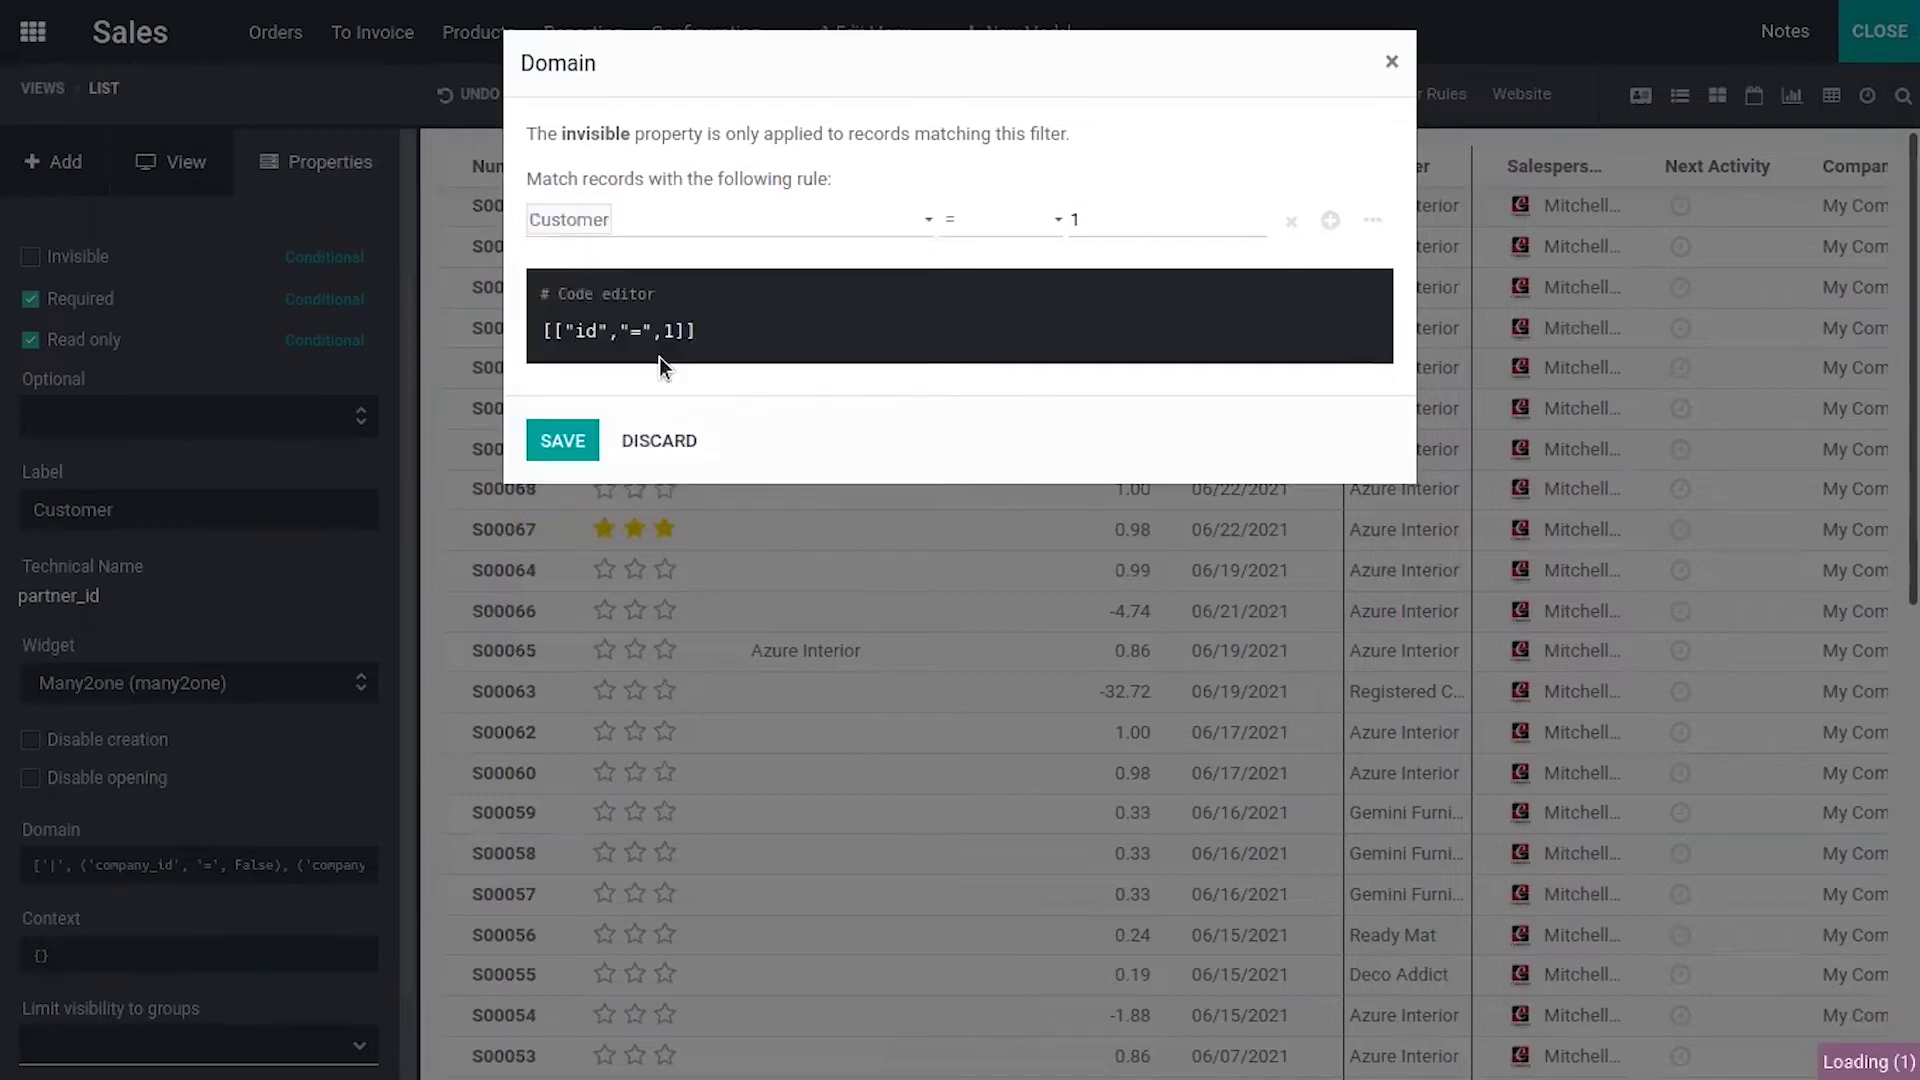
{"action": "left_click", "coordinate": [982, 222]}
{"action": "left_click", "coordinate": [1011, 316]}
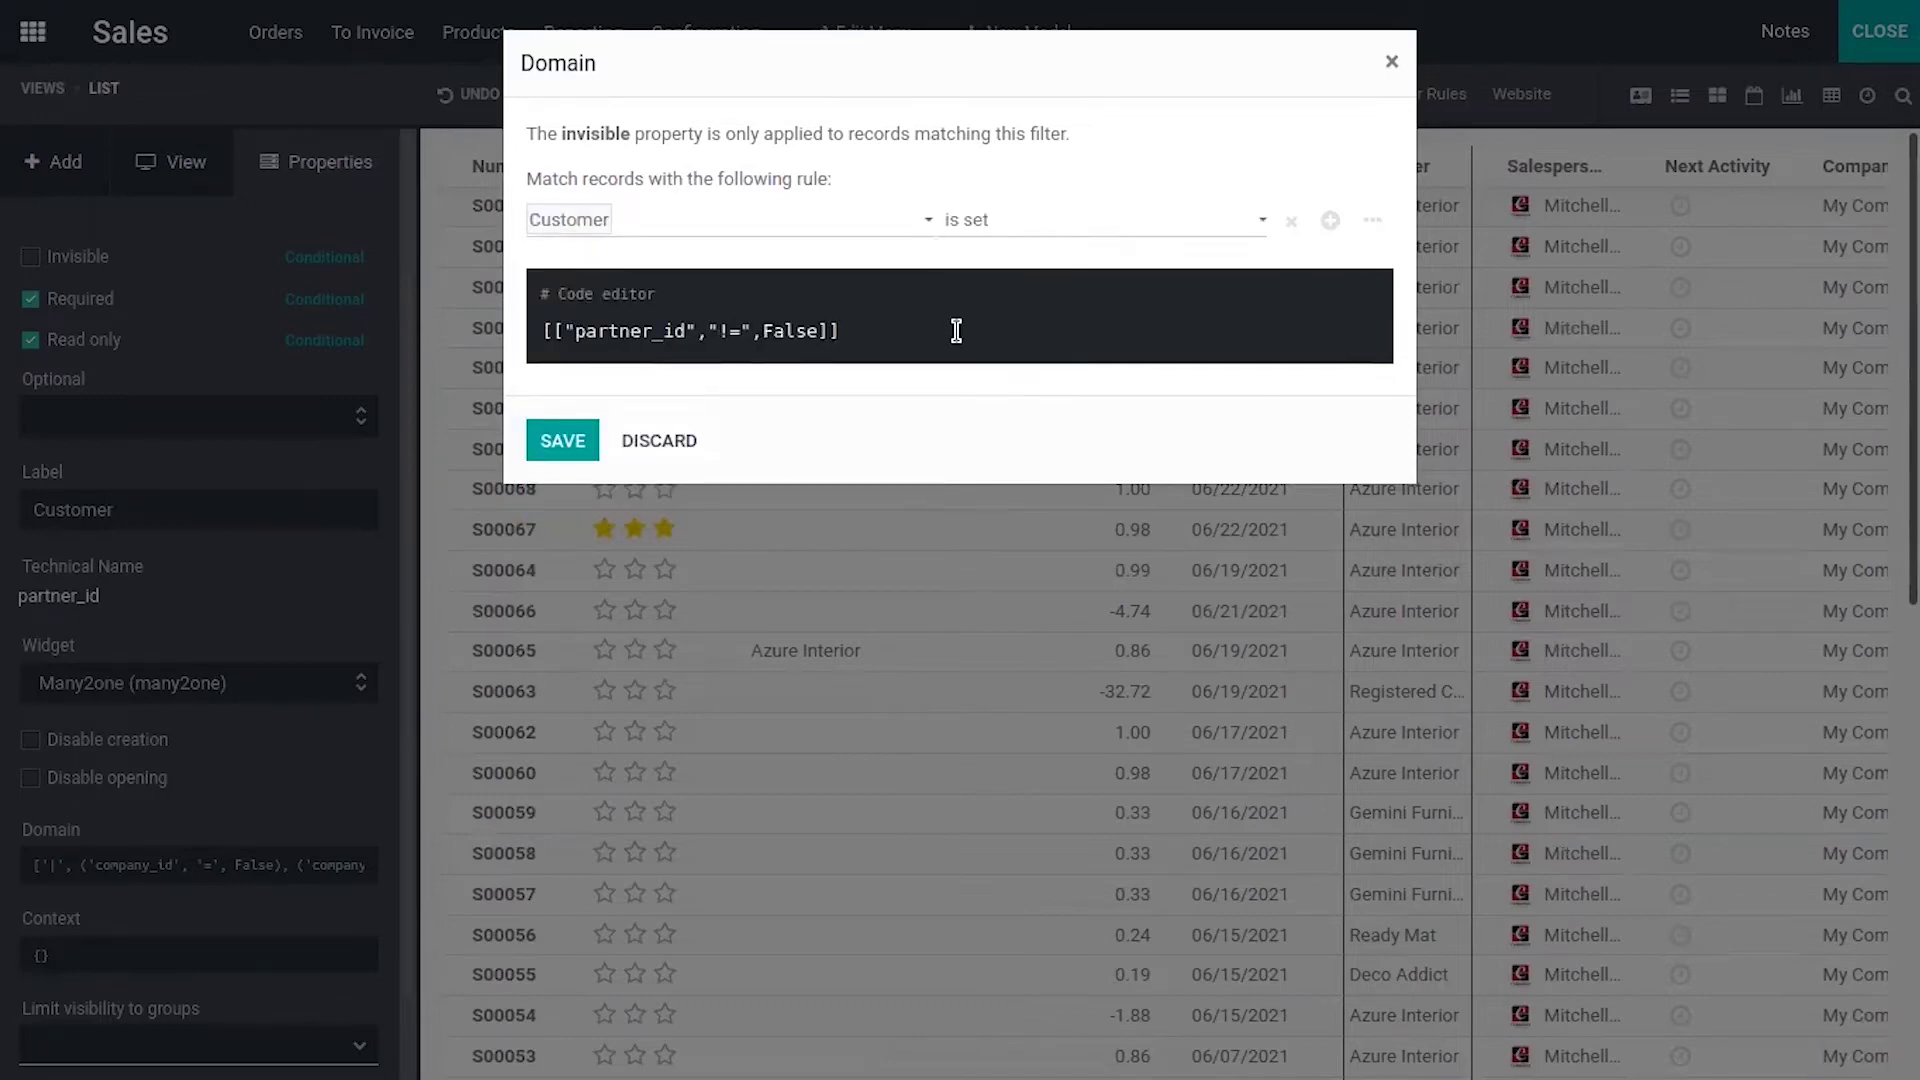
{"action": "left_click", "coordinate": [568, 437]}
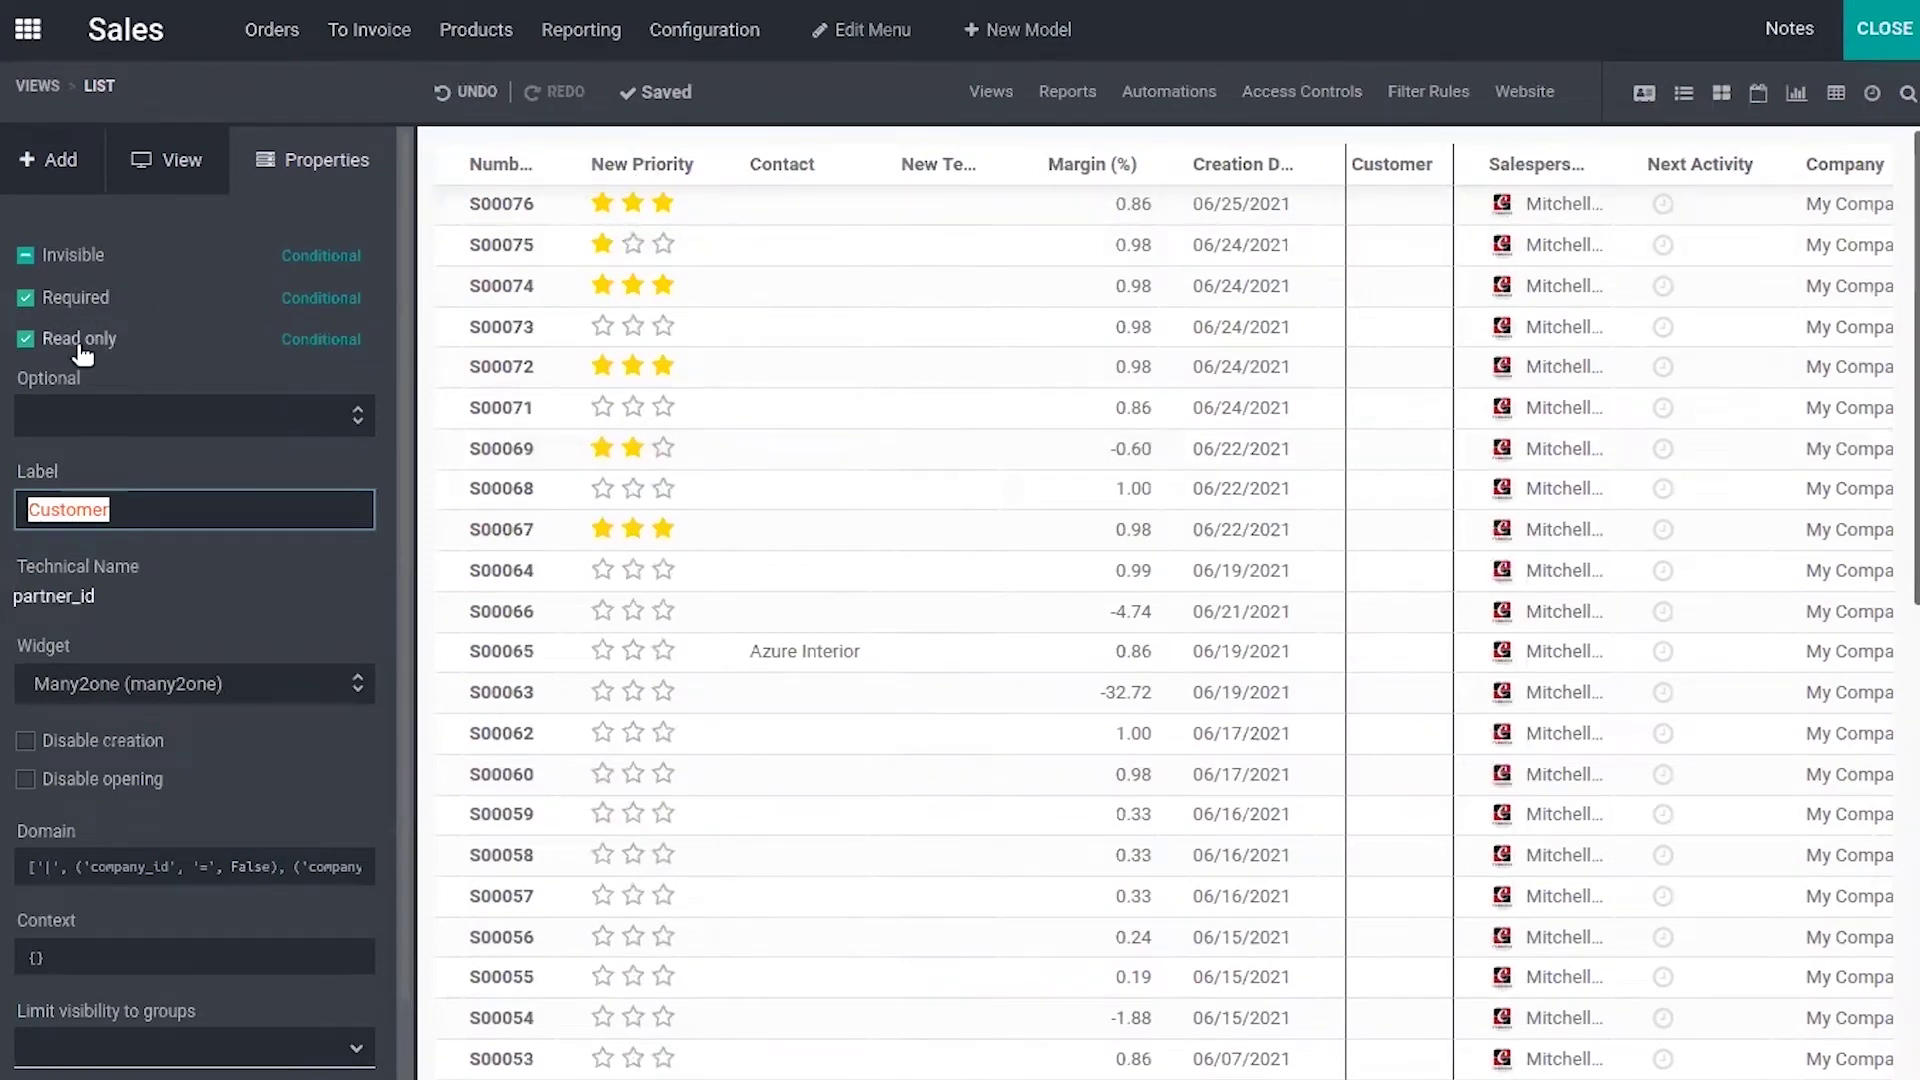
{"action": "left_click", "coordinate": [400, 490]}
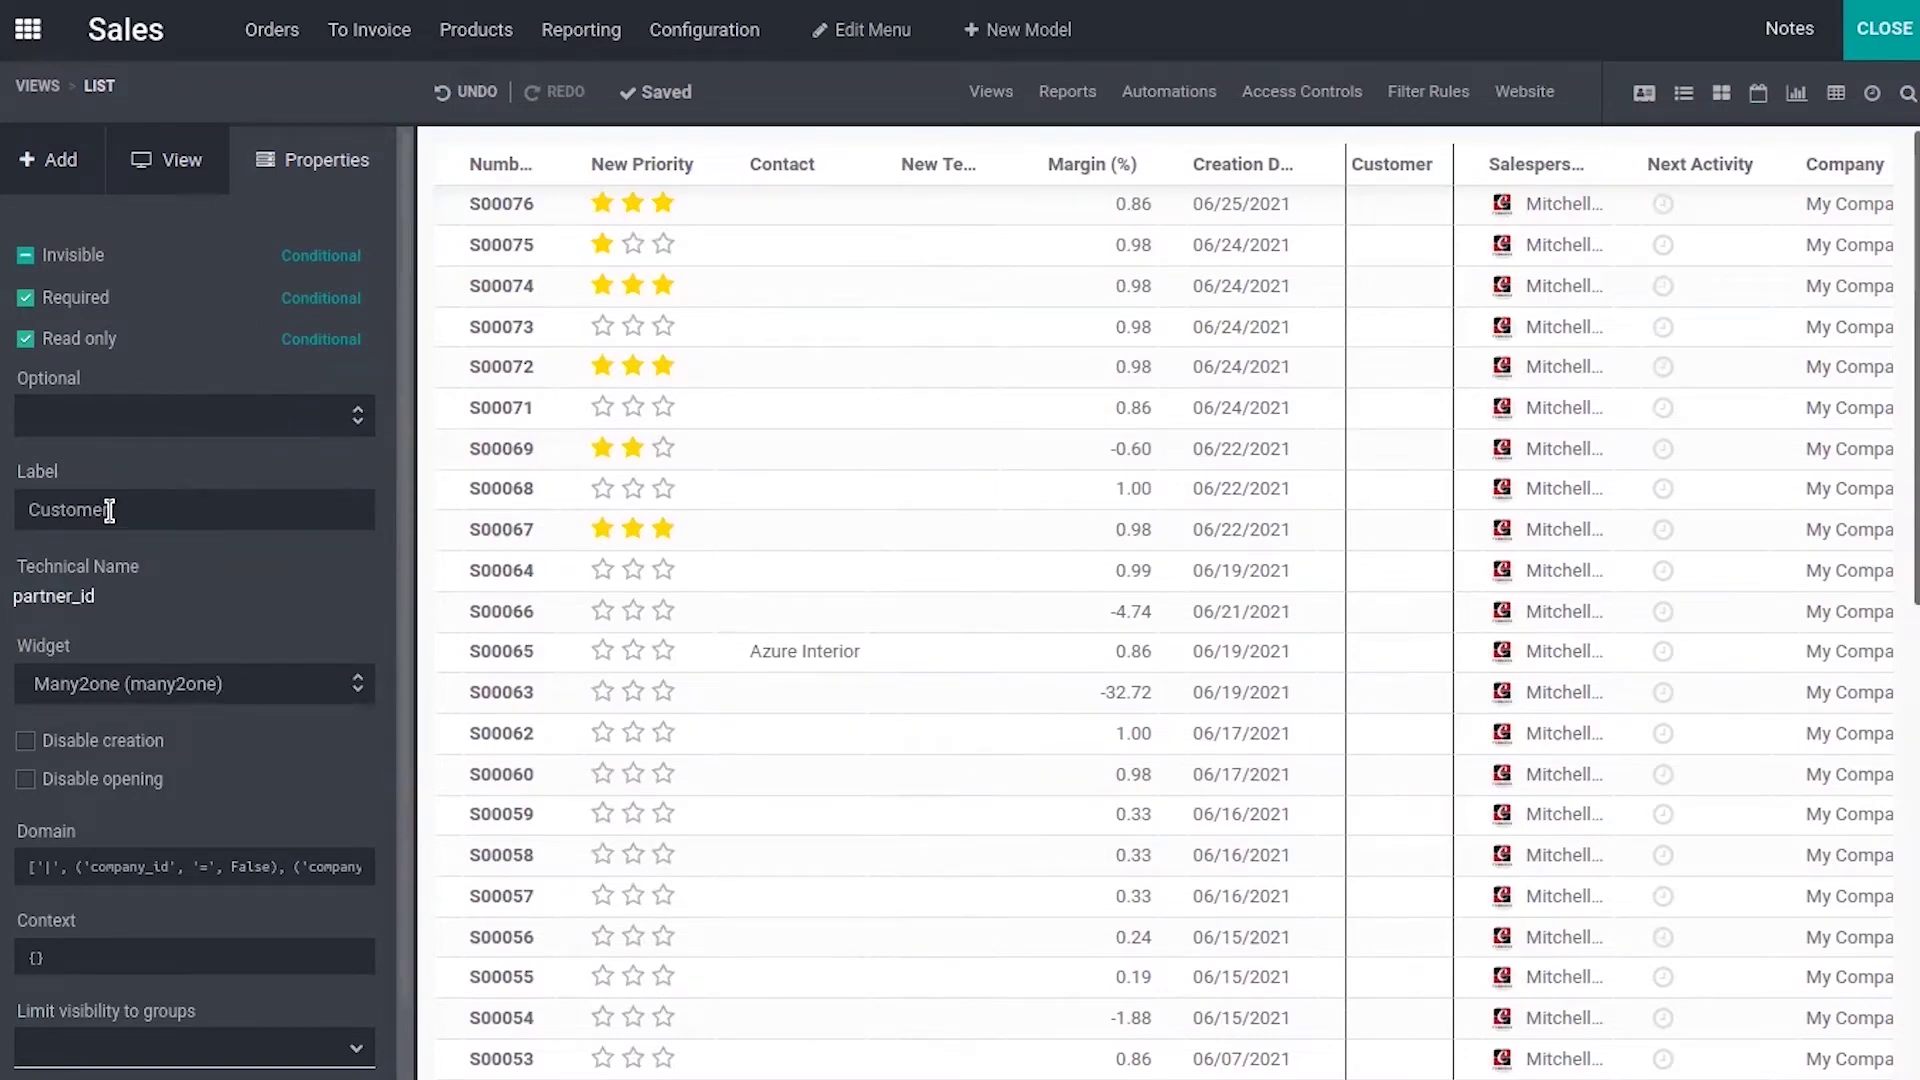
{"action": "scroll", "coordinate": [411, 514], "scroll_direction": "down", "scroll_amount": 1}
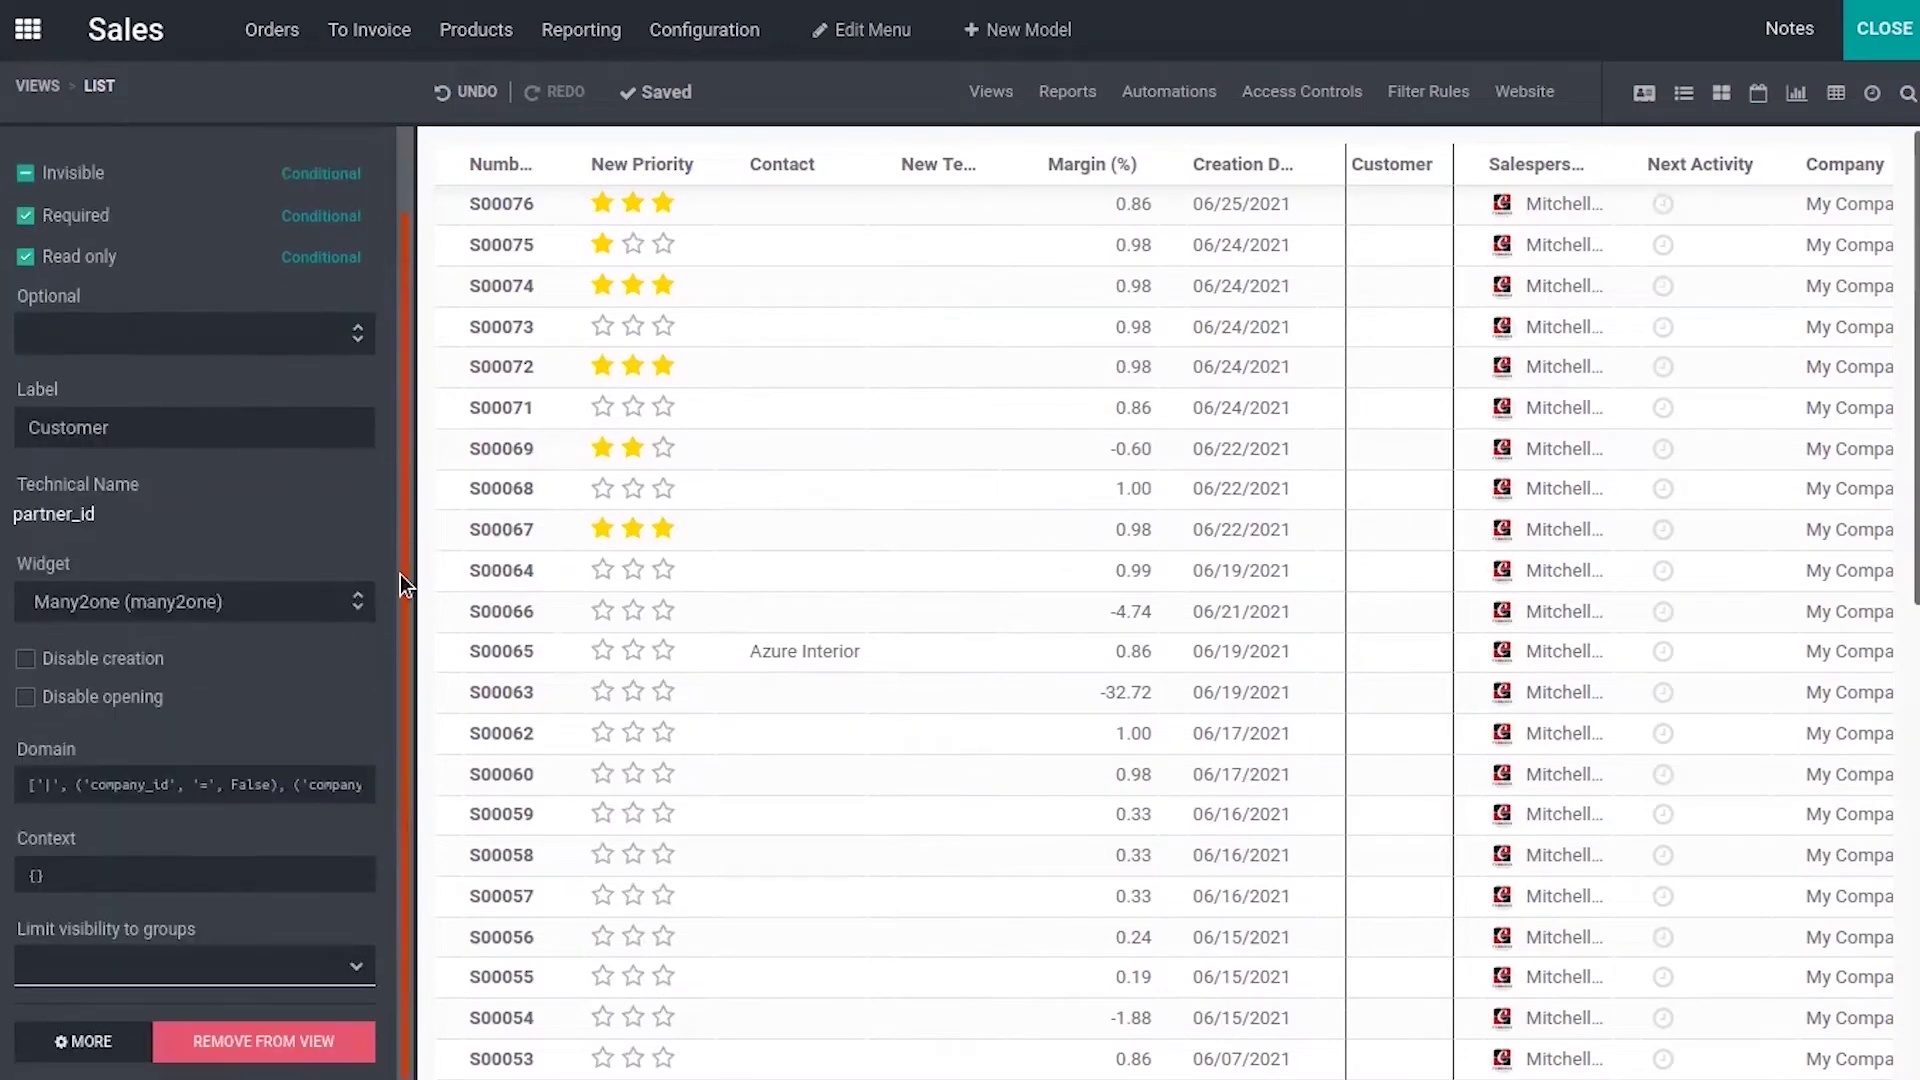
{"action": "left_click", "coordinate": [250, 607]}
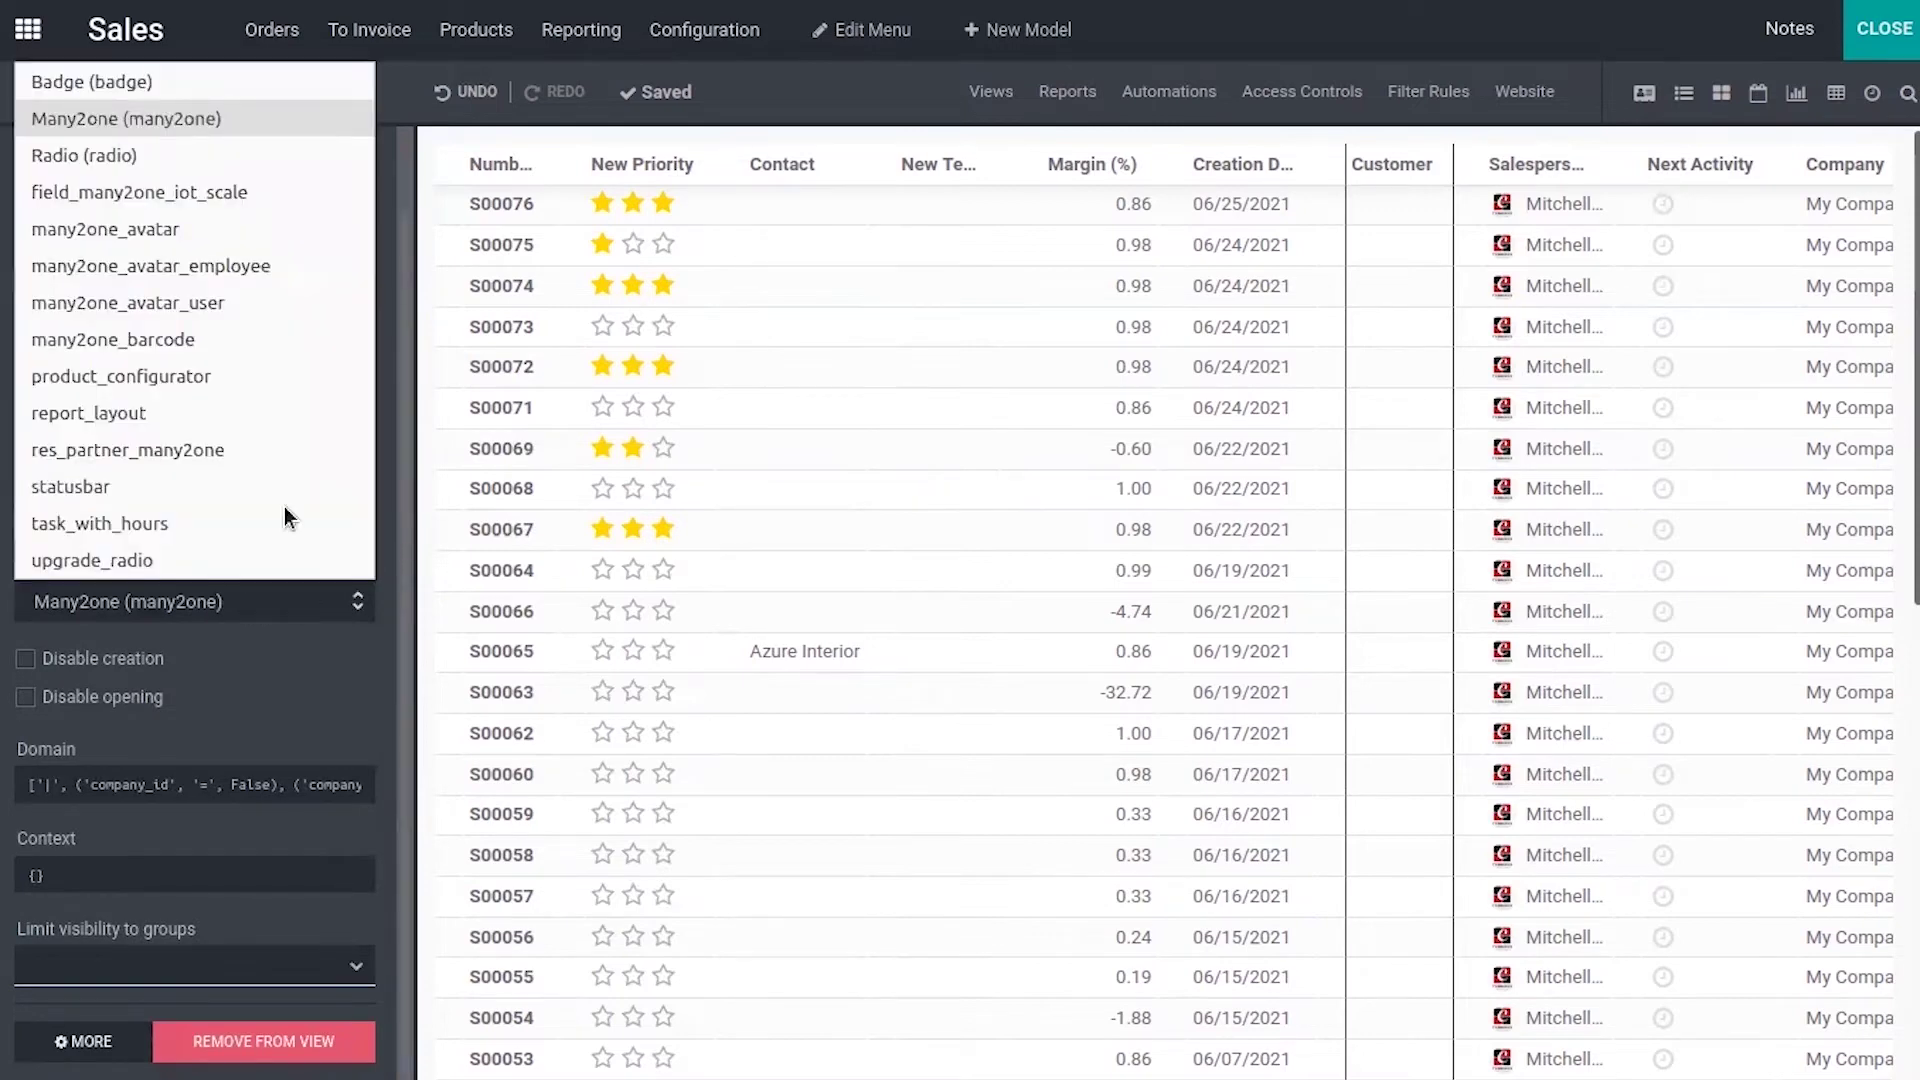
{"action": "left_click", "coordinate": [274, 666]}
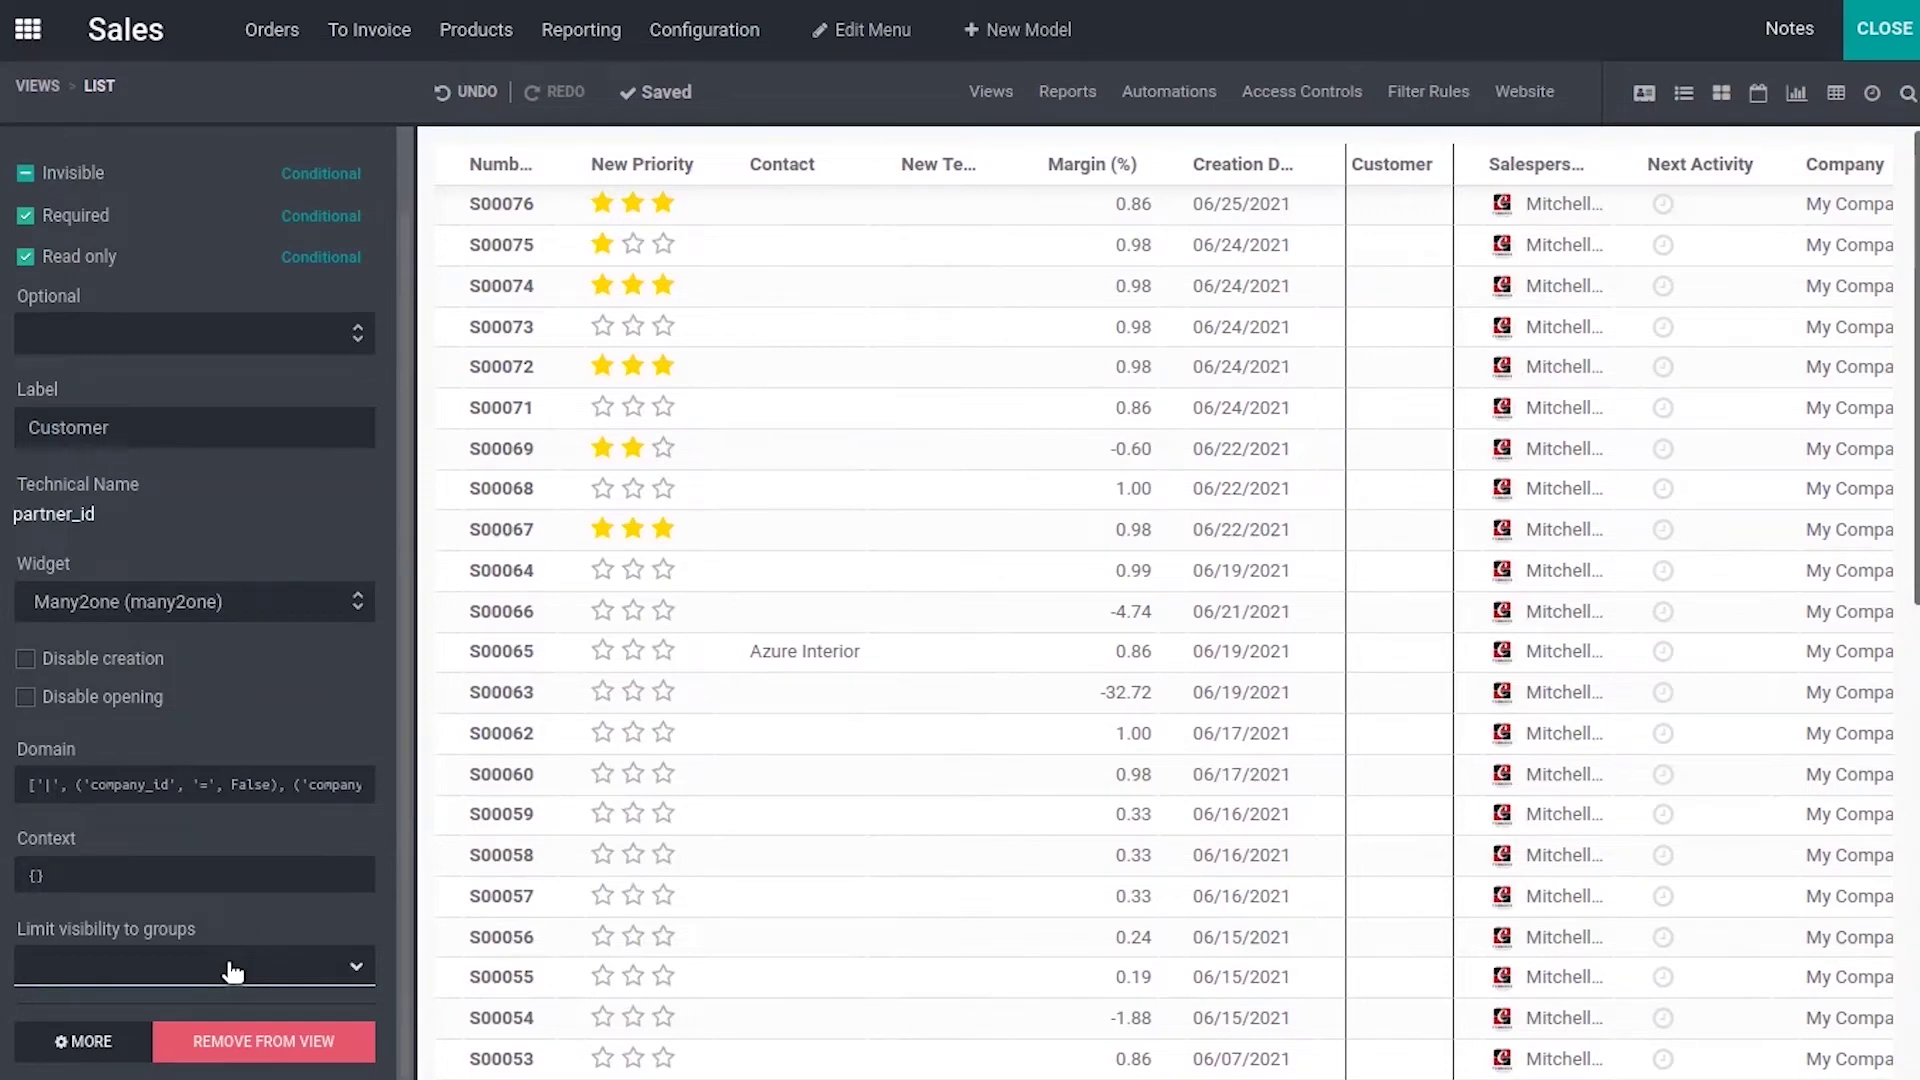
- Limit the Margin (%) column's visibility to the Administration / Access Rights group
{"action": "left_click", "coordinate": [1103, 150]}
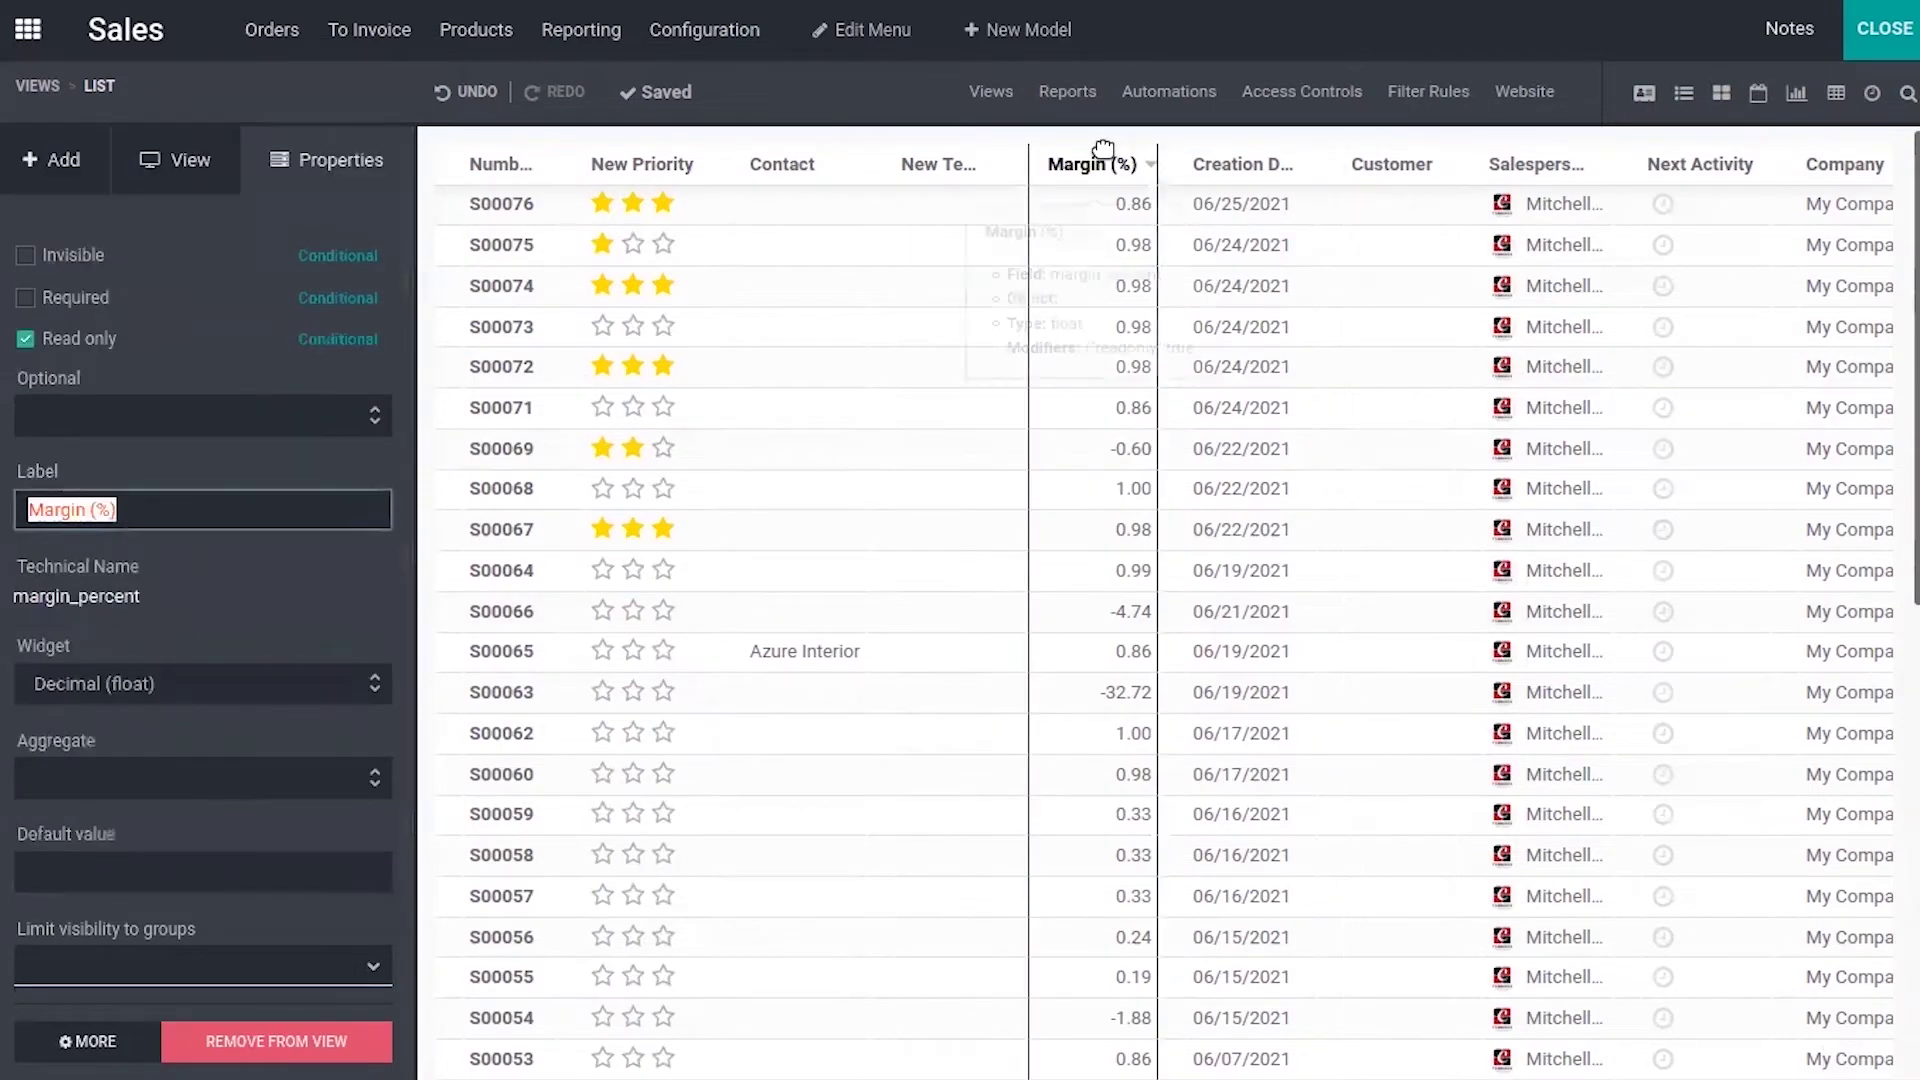
{"action": "left_click", "coordinate": [200, 966]}
{"action": "type", "text": "ad"}
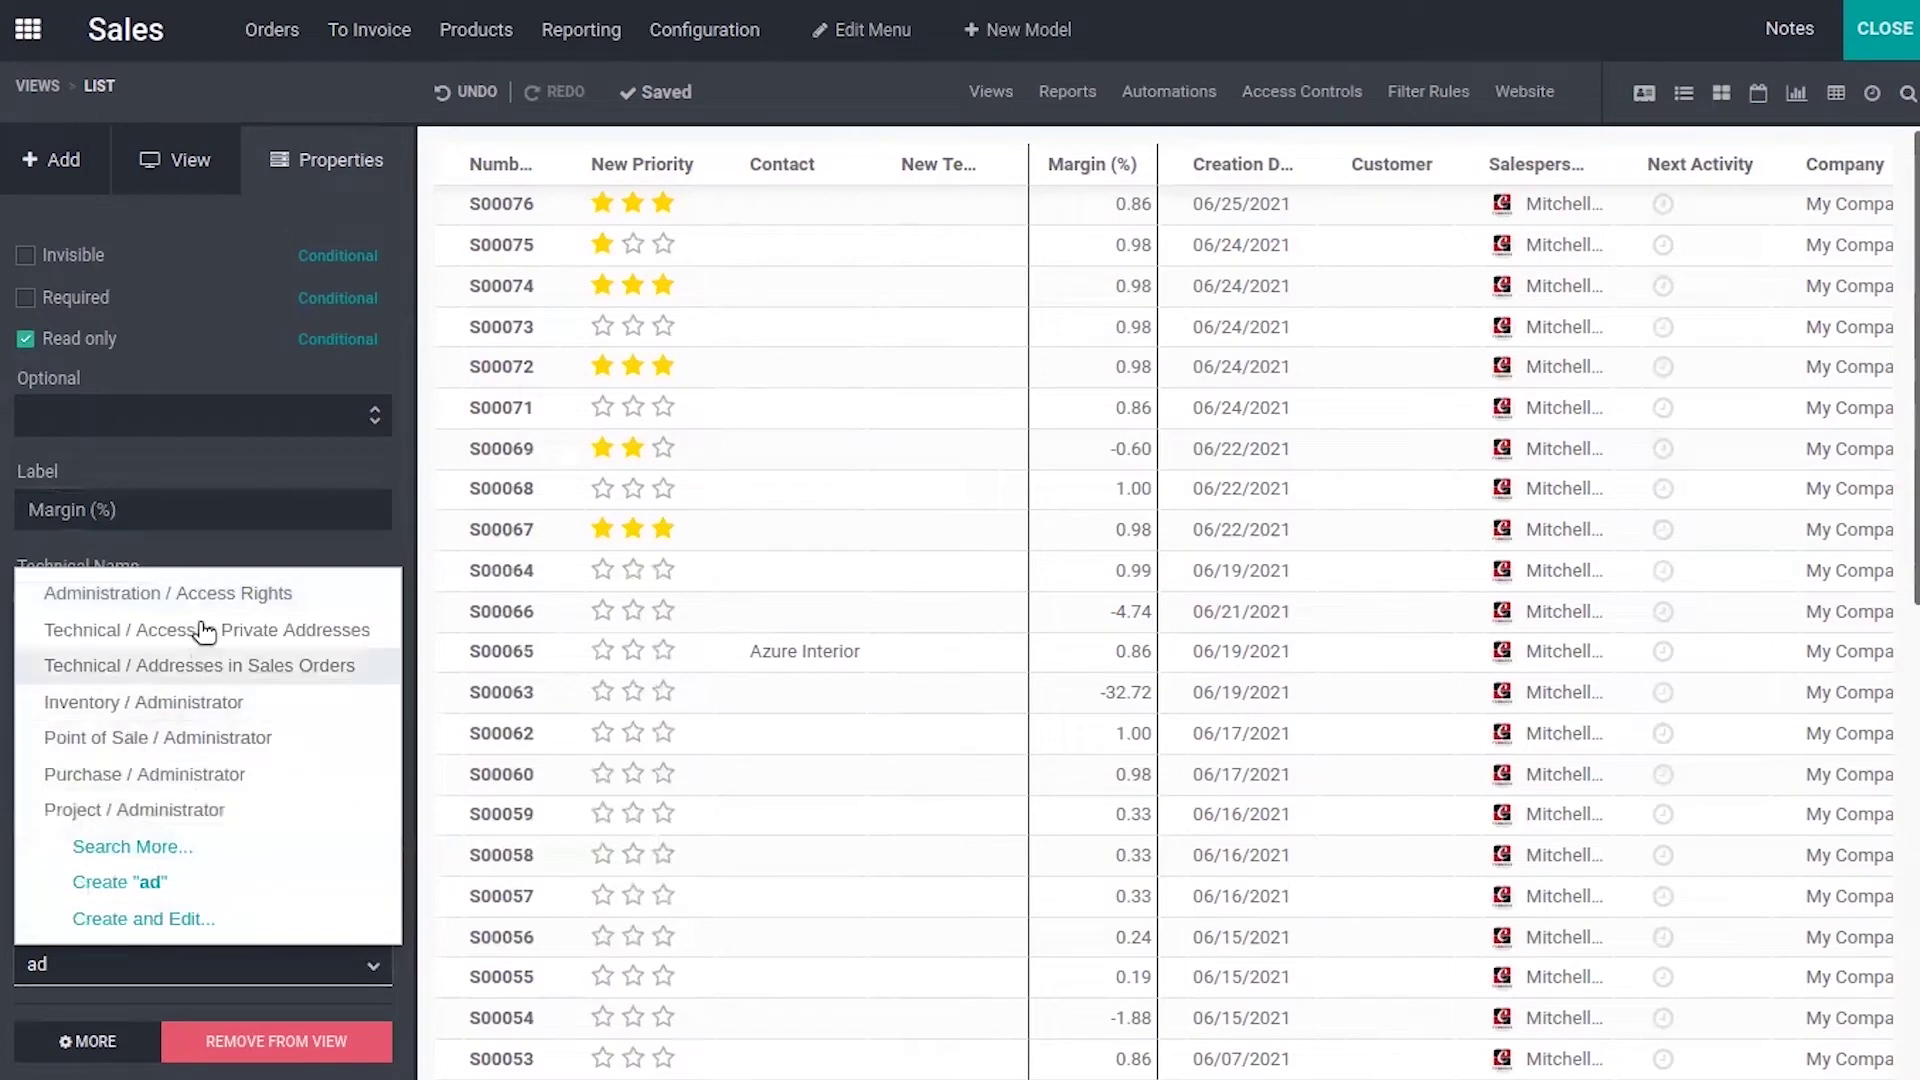
{"action": "left_click", "coordinate": [182, 593]}
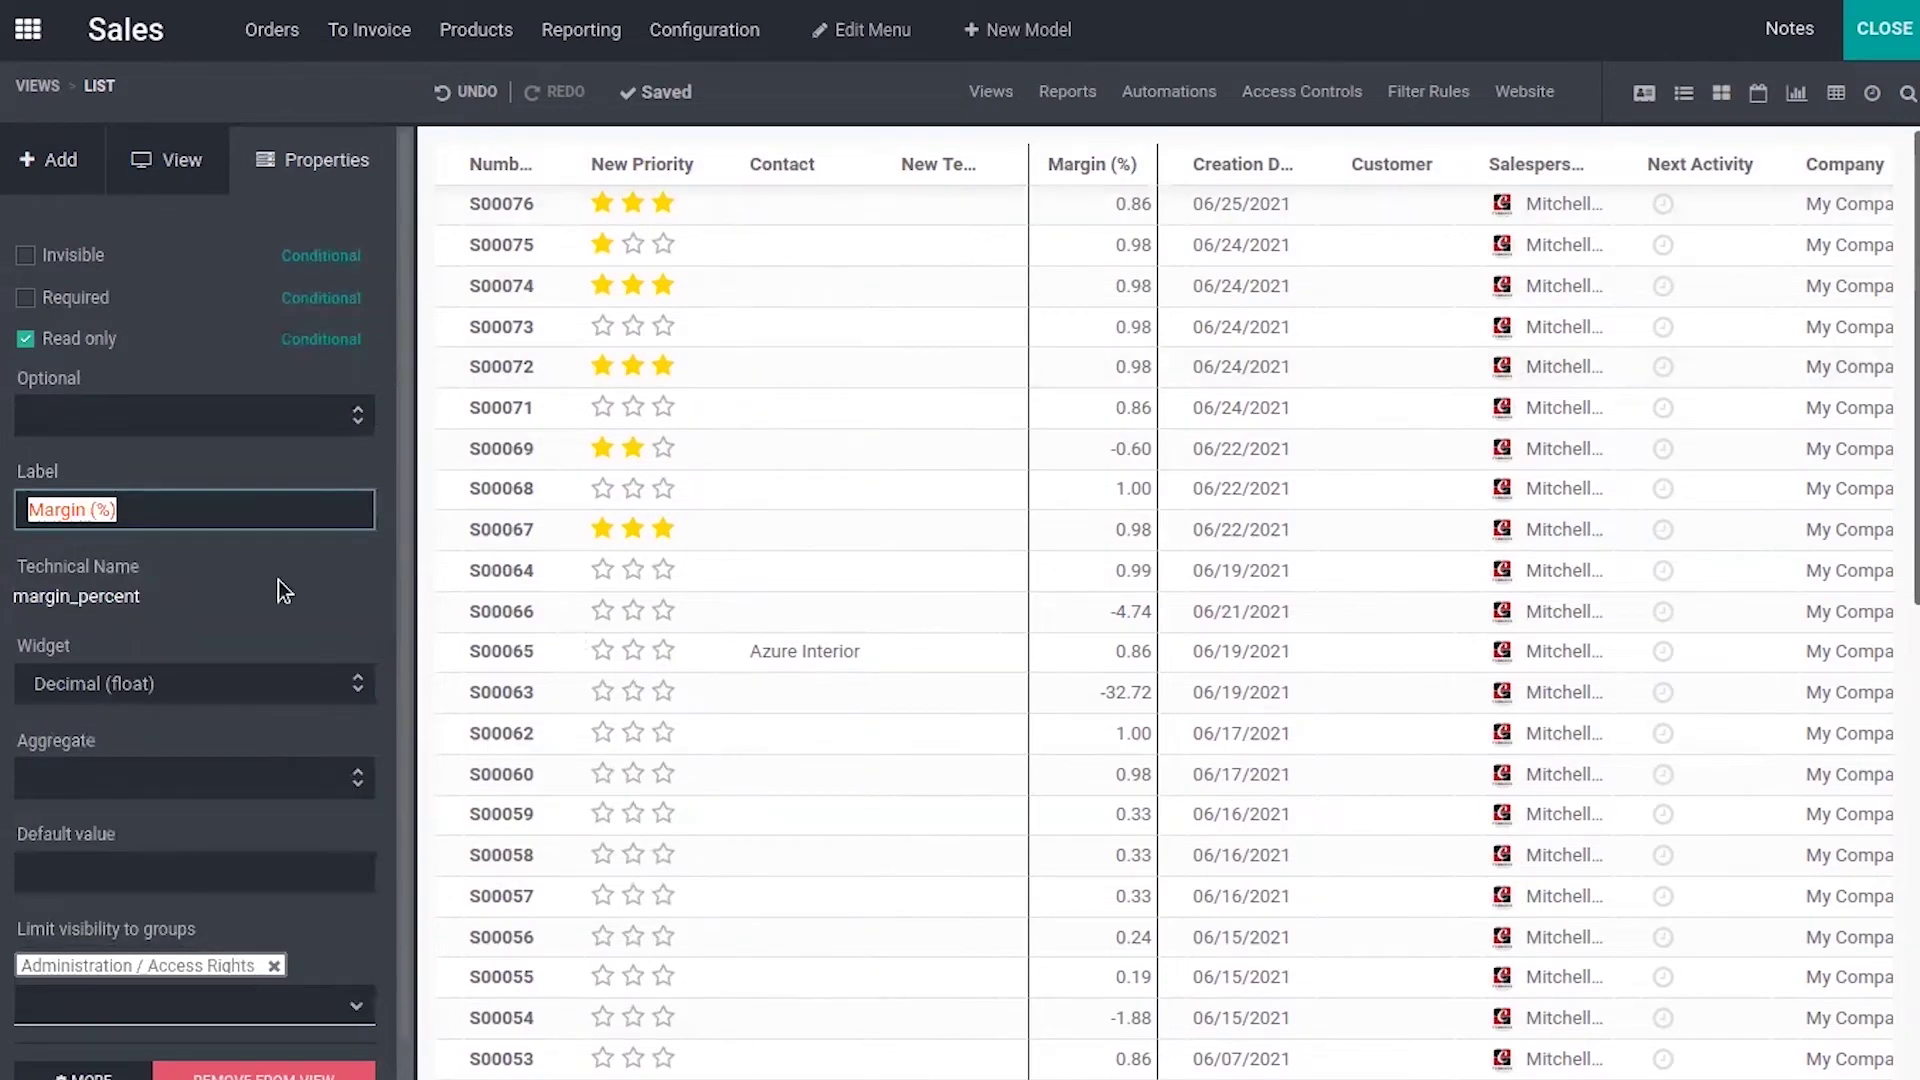
- Inspect the Contact and Customer column properties, ending on Contact
{"action": "left_click", "coordinate": [800, 170]}
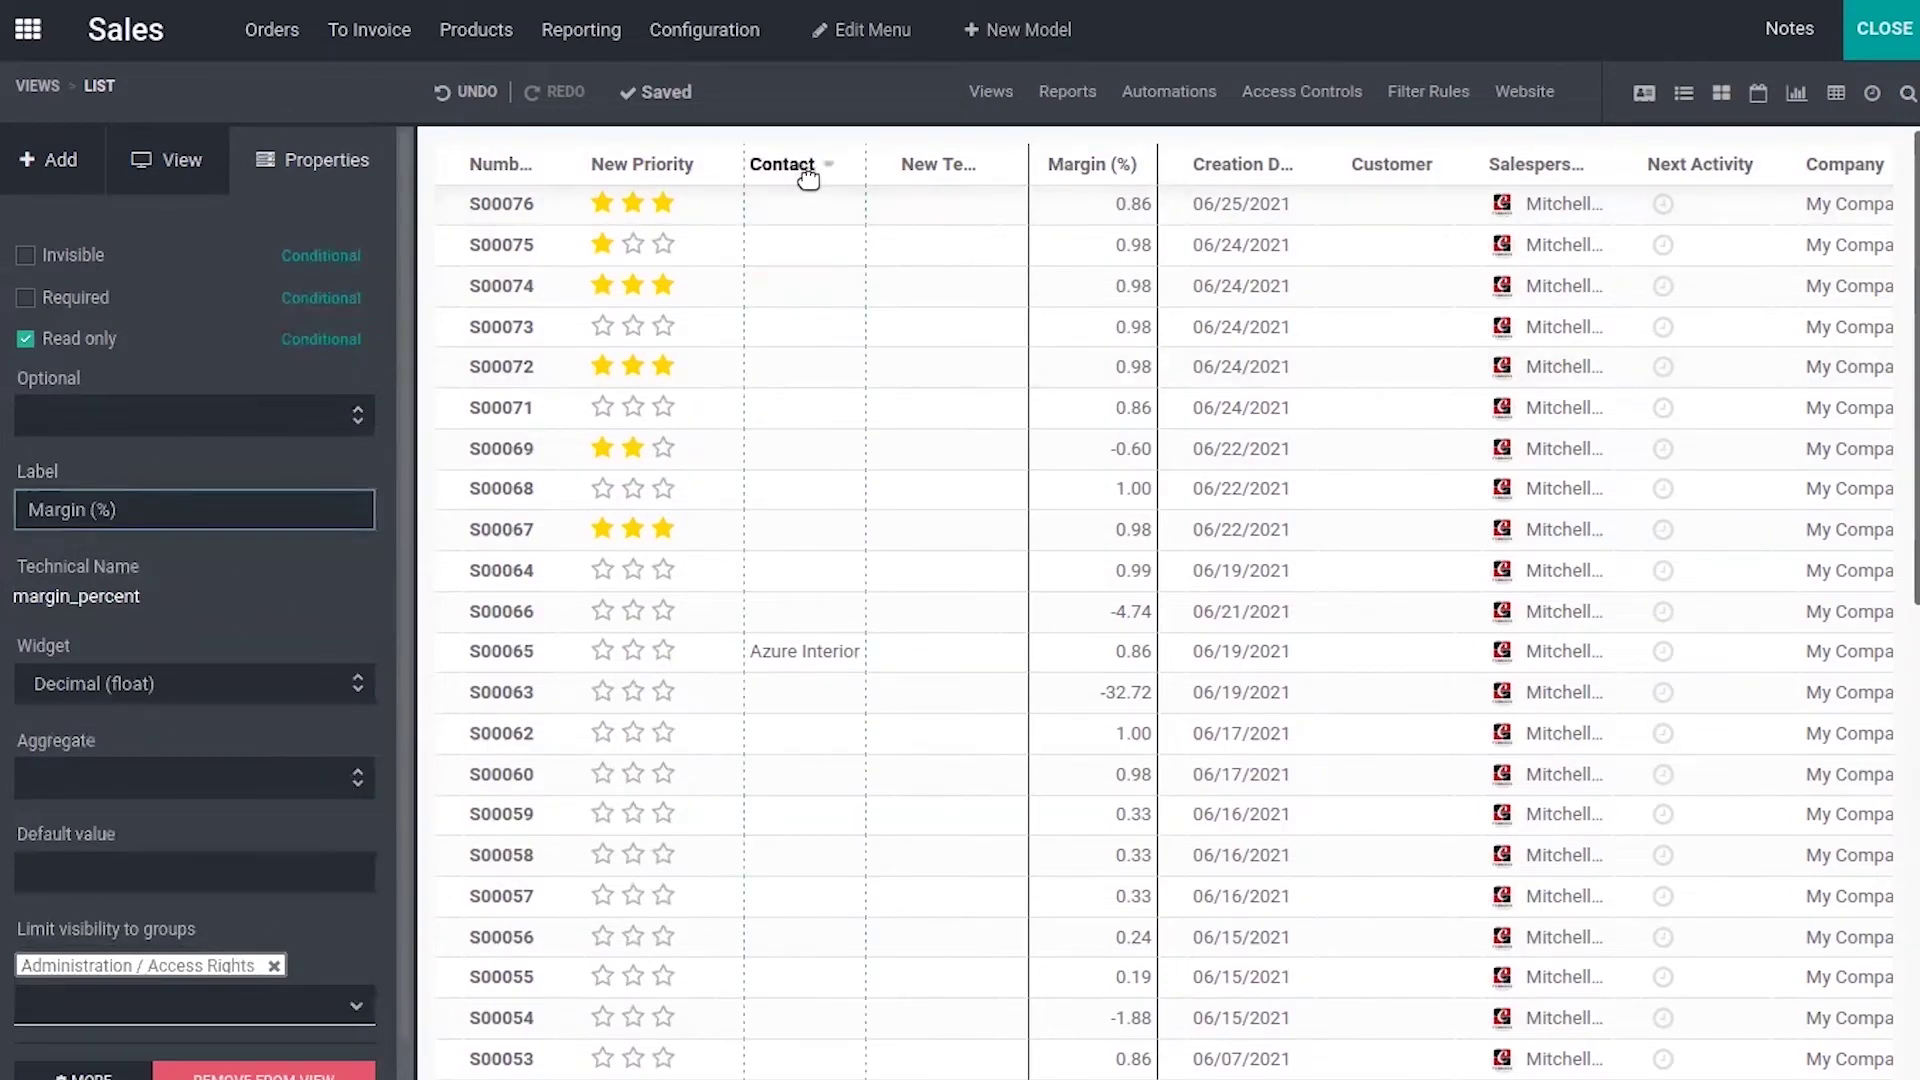
{"action": "left_click", "coordinate": [1339, 162]}
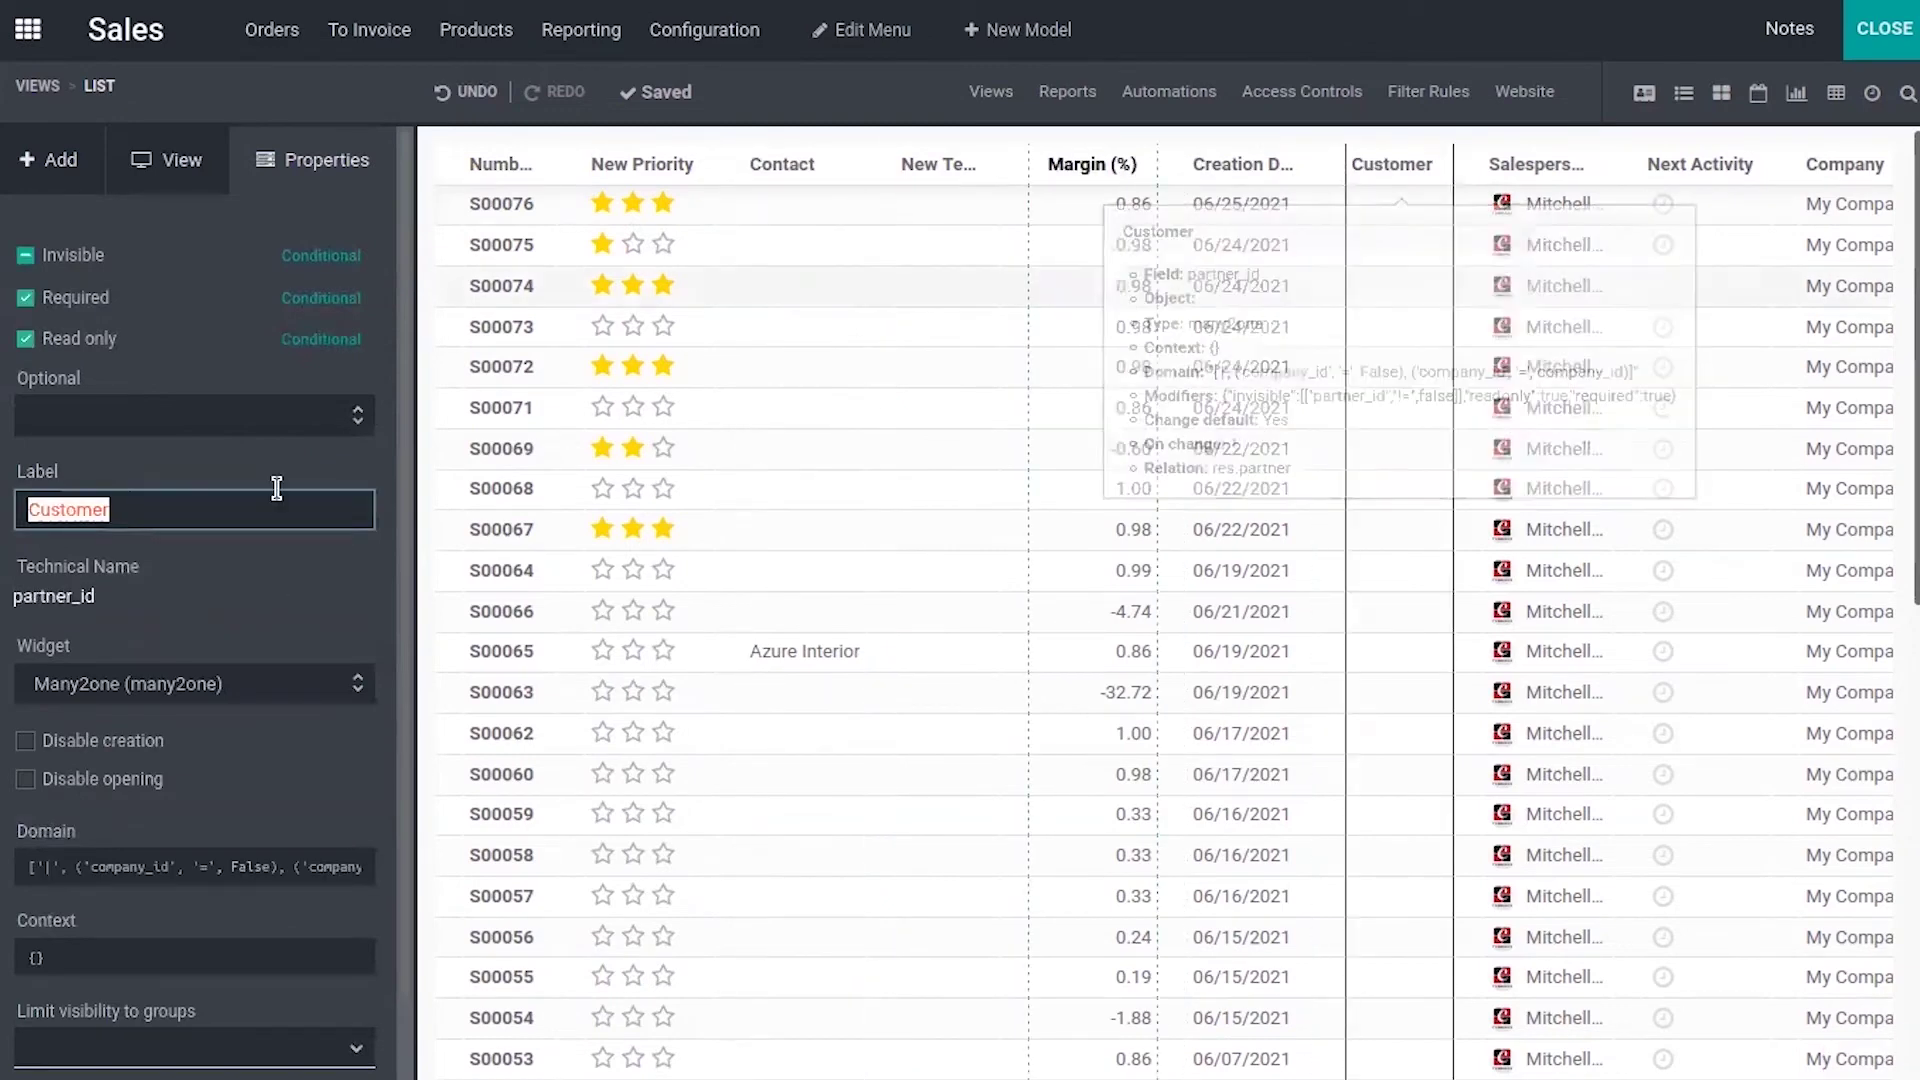
{"action": "scroll", "coordinate": [412, 565], "scroll_direction": "down", "scroll_amount": 2}
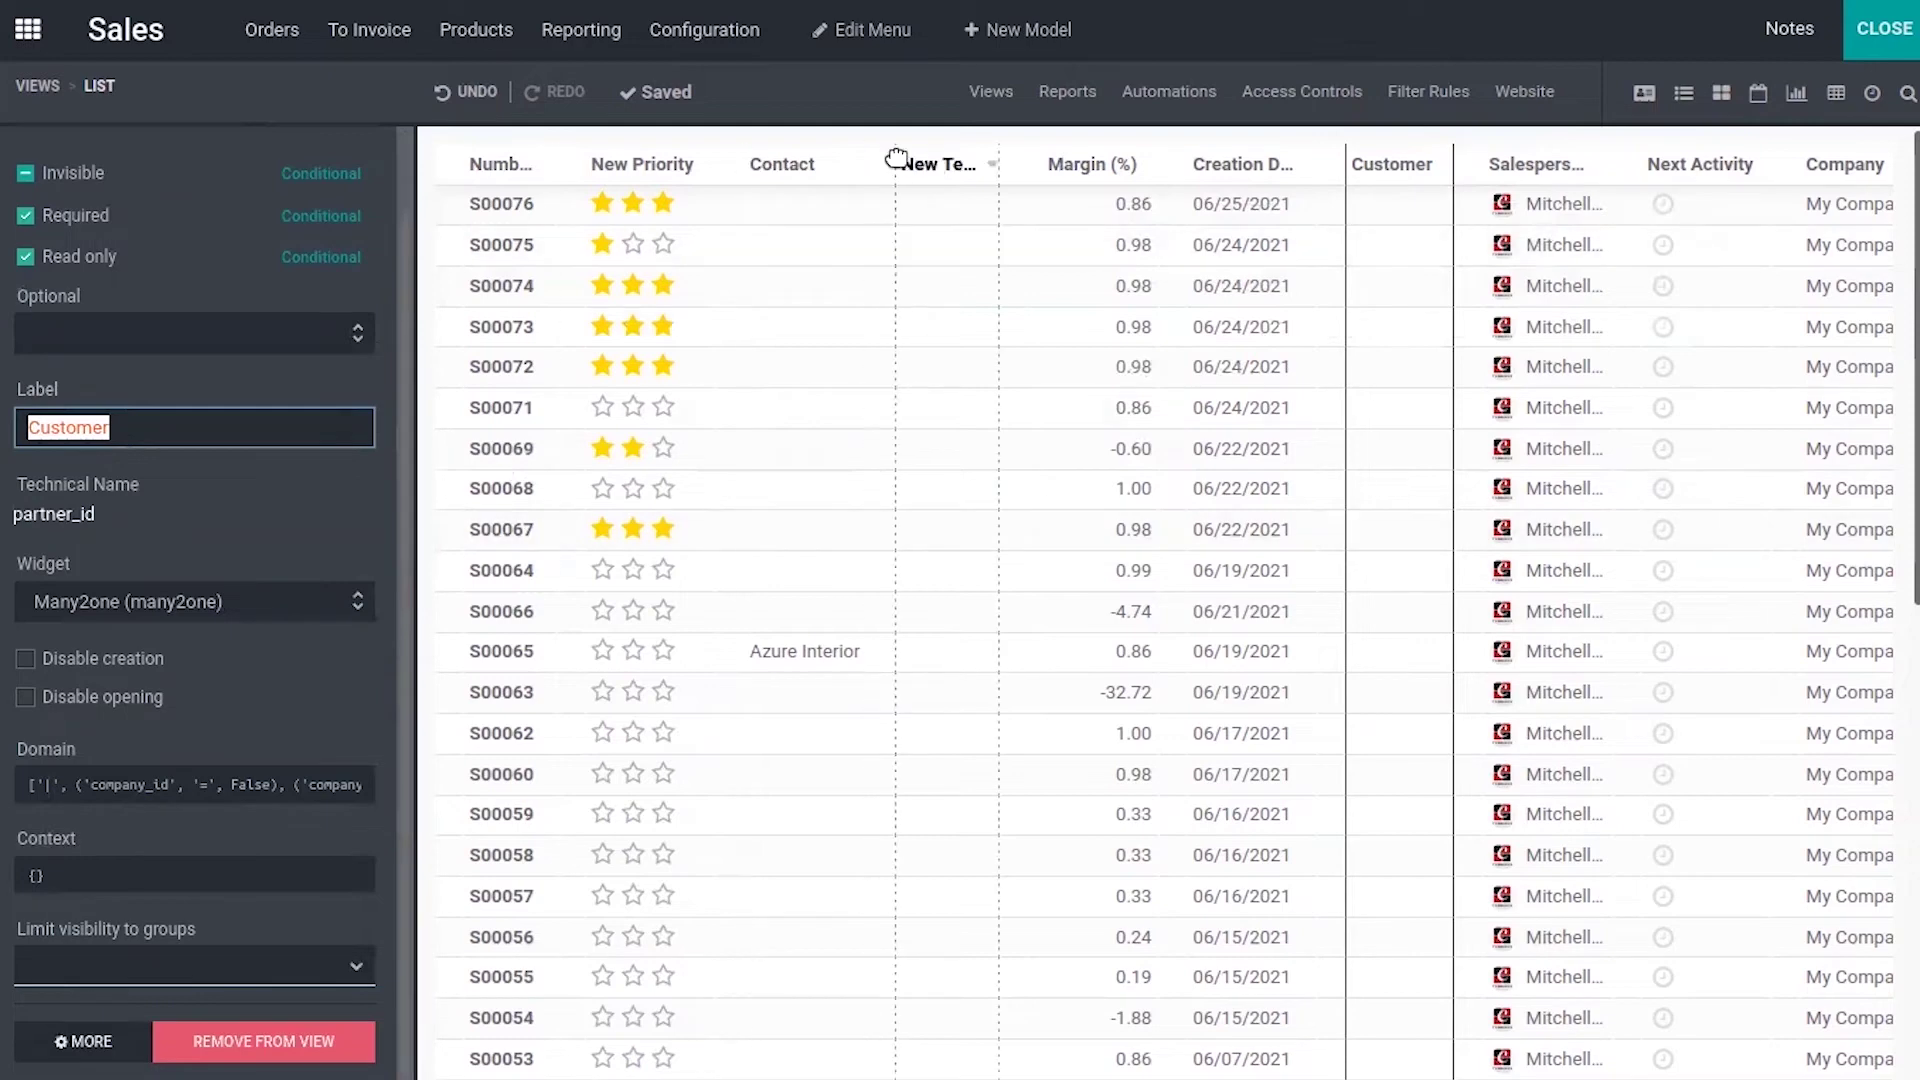
{"action": "left_click", "coordinate": [798, 161]}
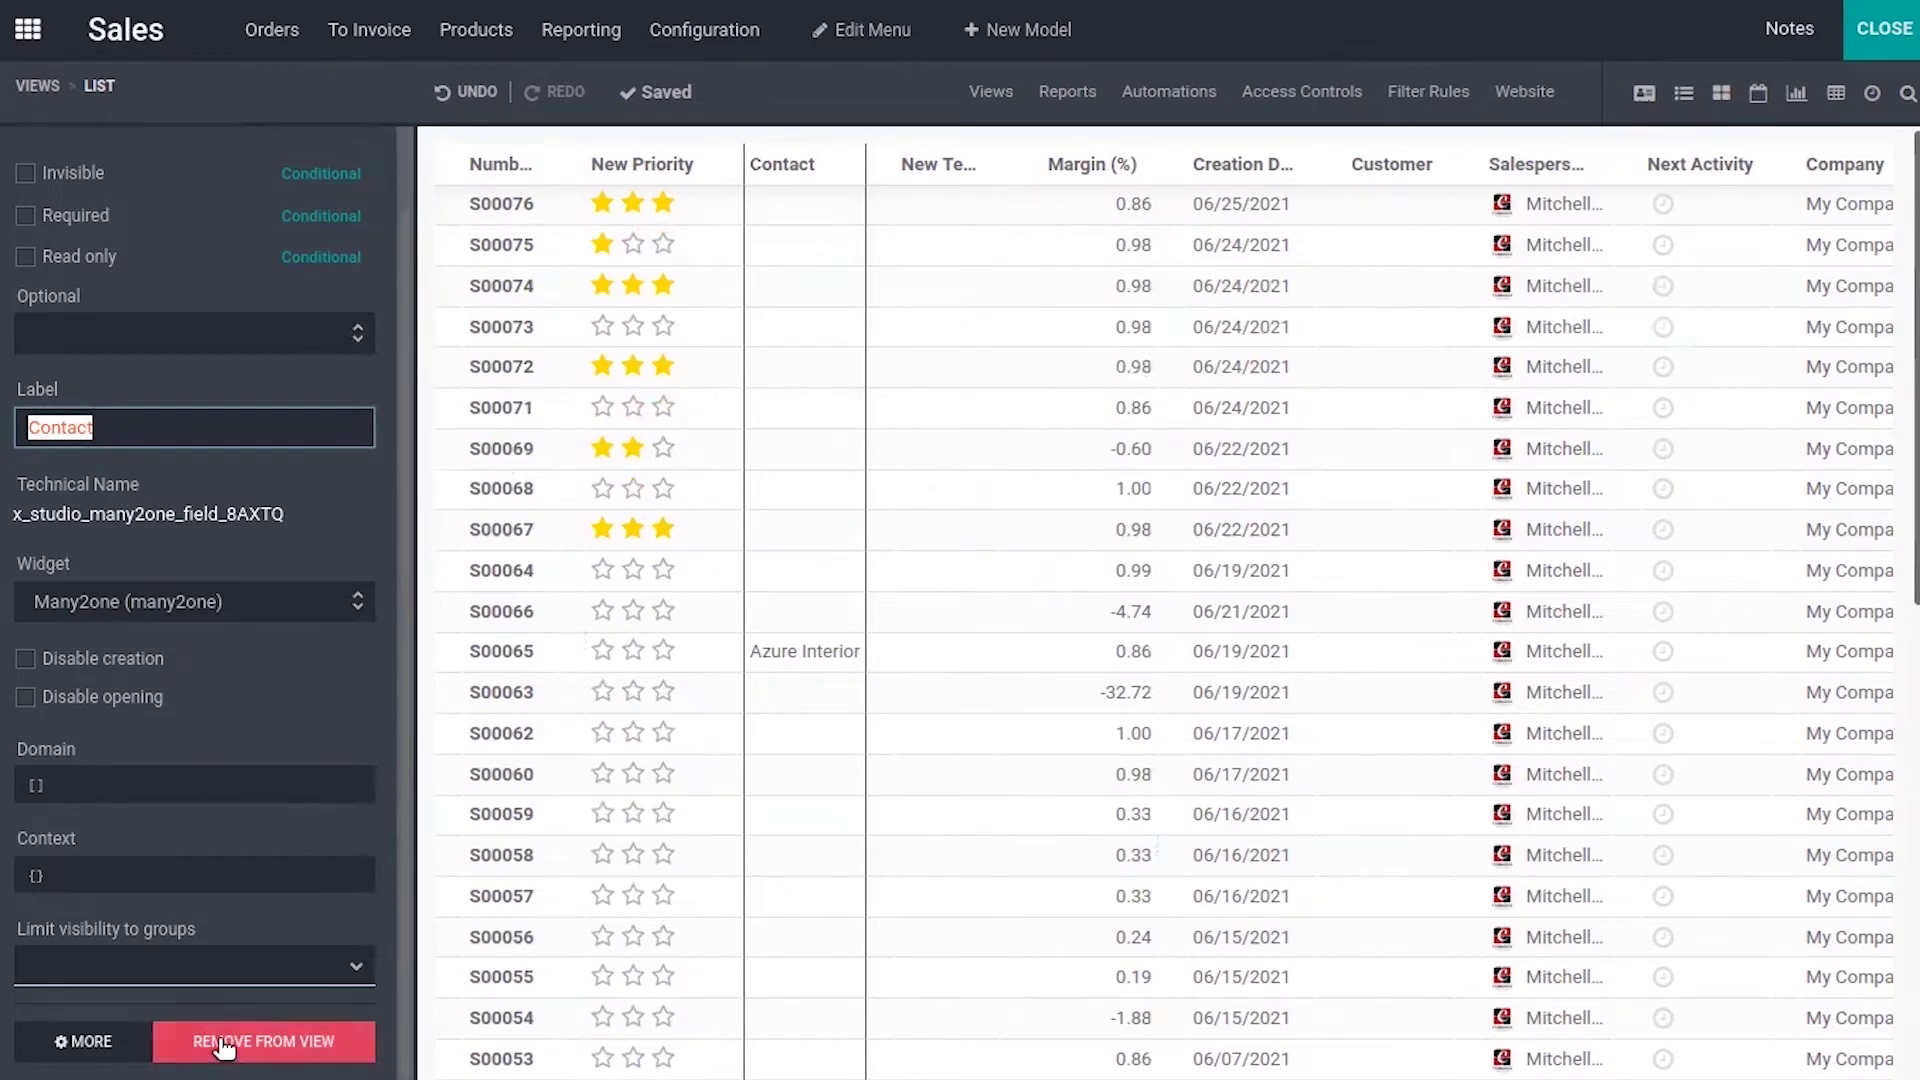
- Delete the New Text column from the Sales orders list and confirm the removal
{"action": "left_click", "coordinate": [921, 170]}
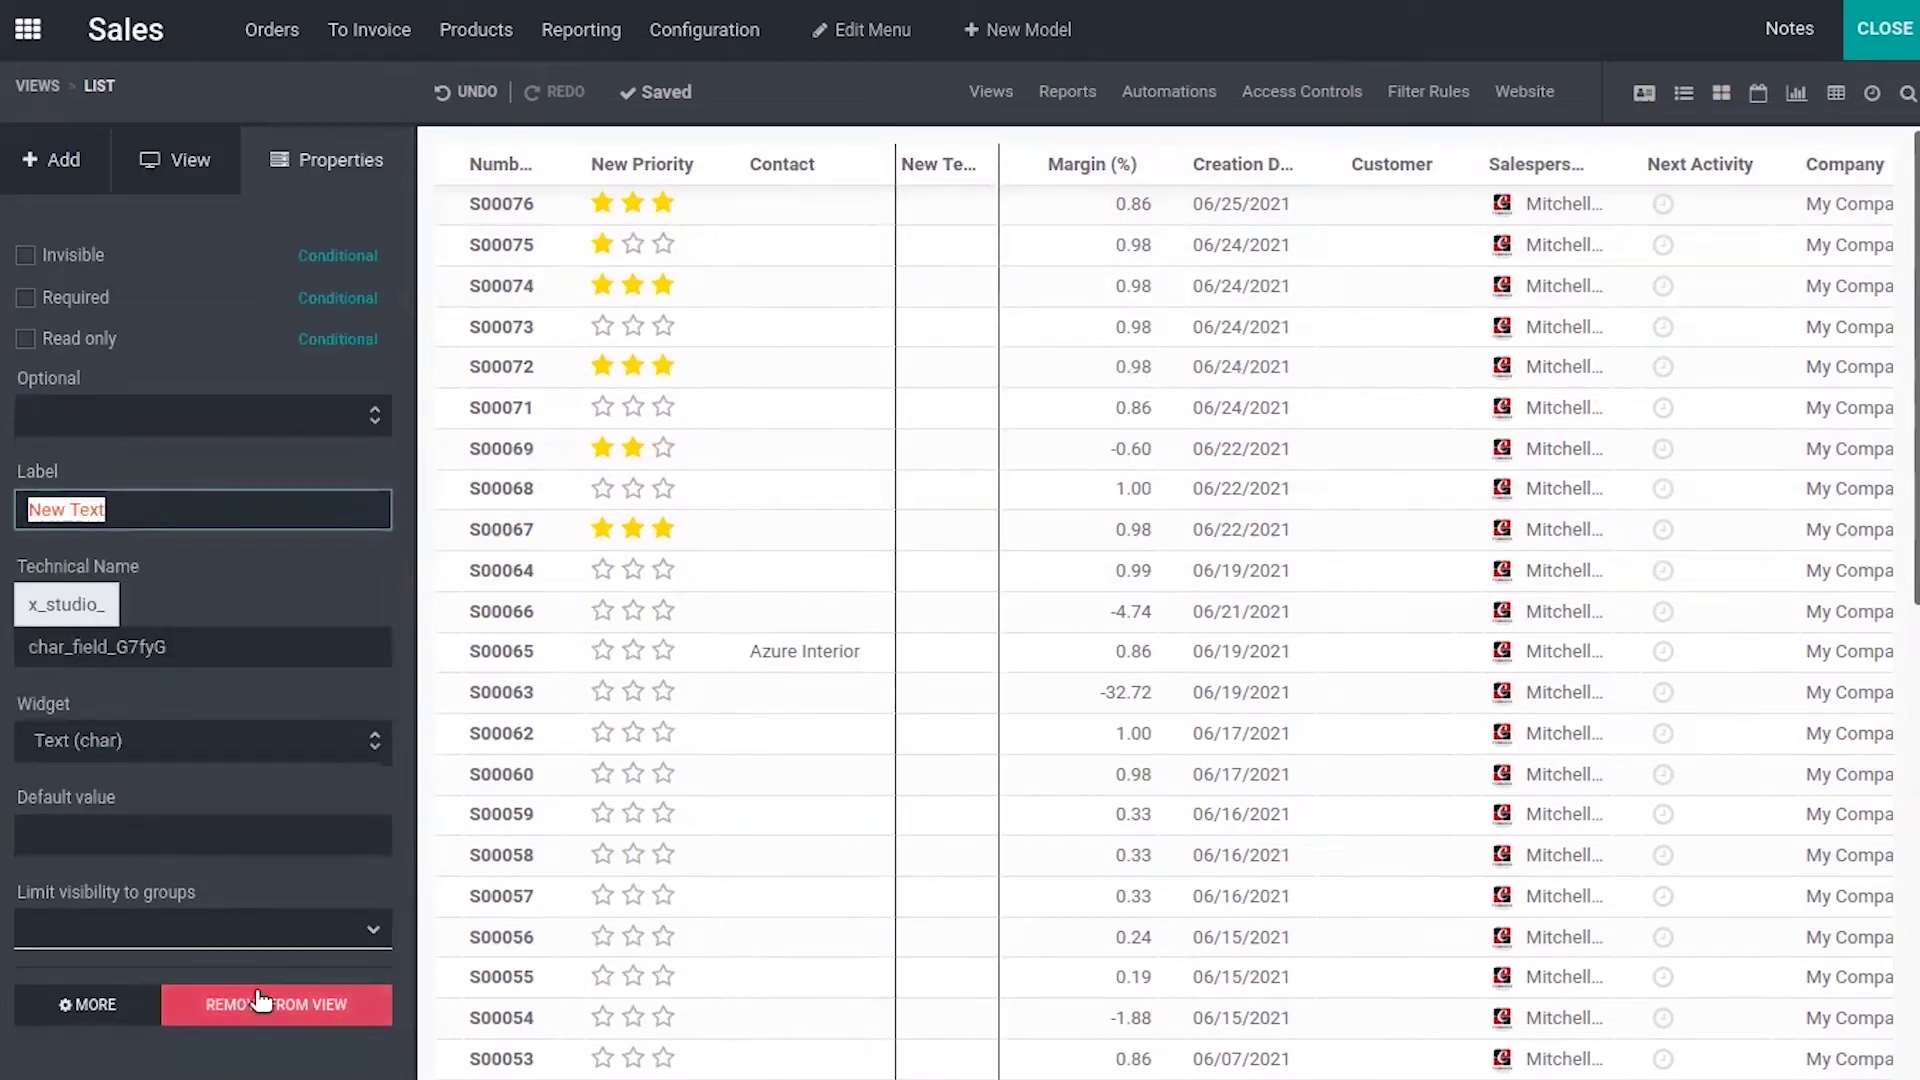
{"action": "left_click", "coordinate": [256, 999]}
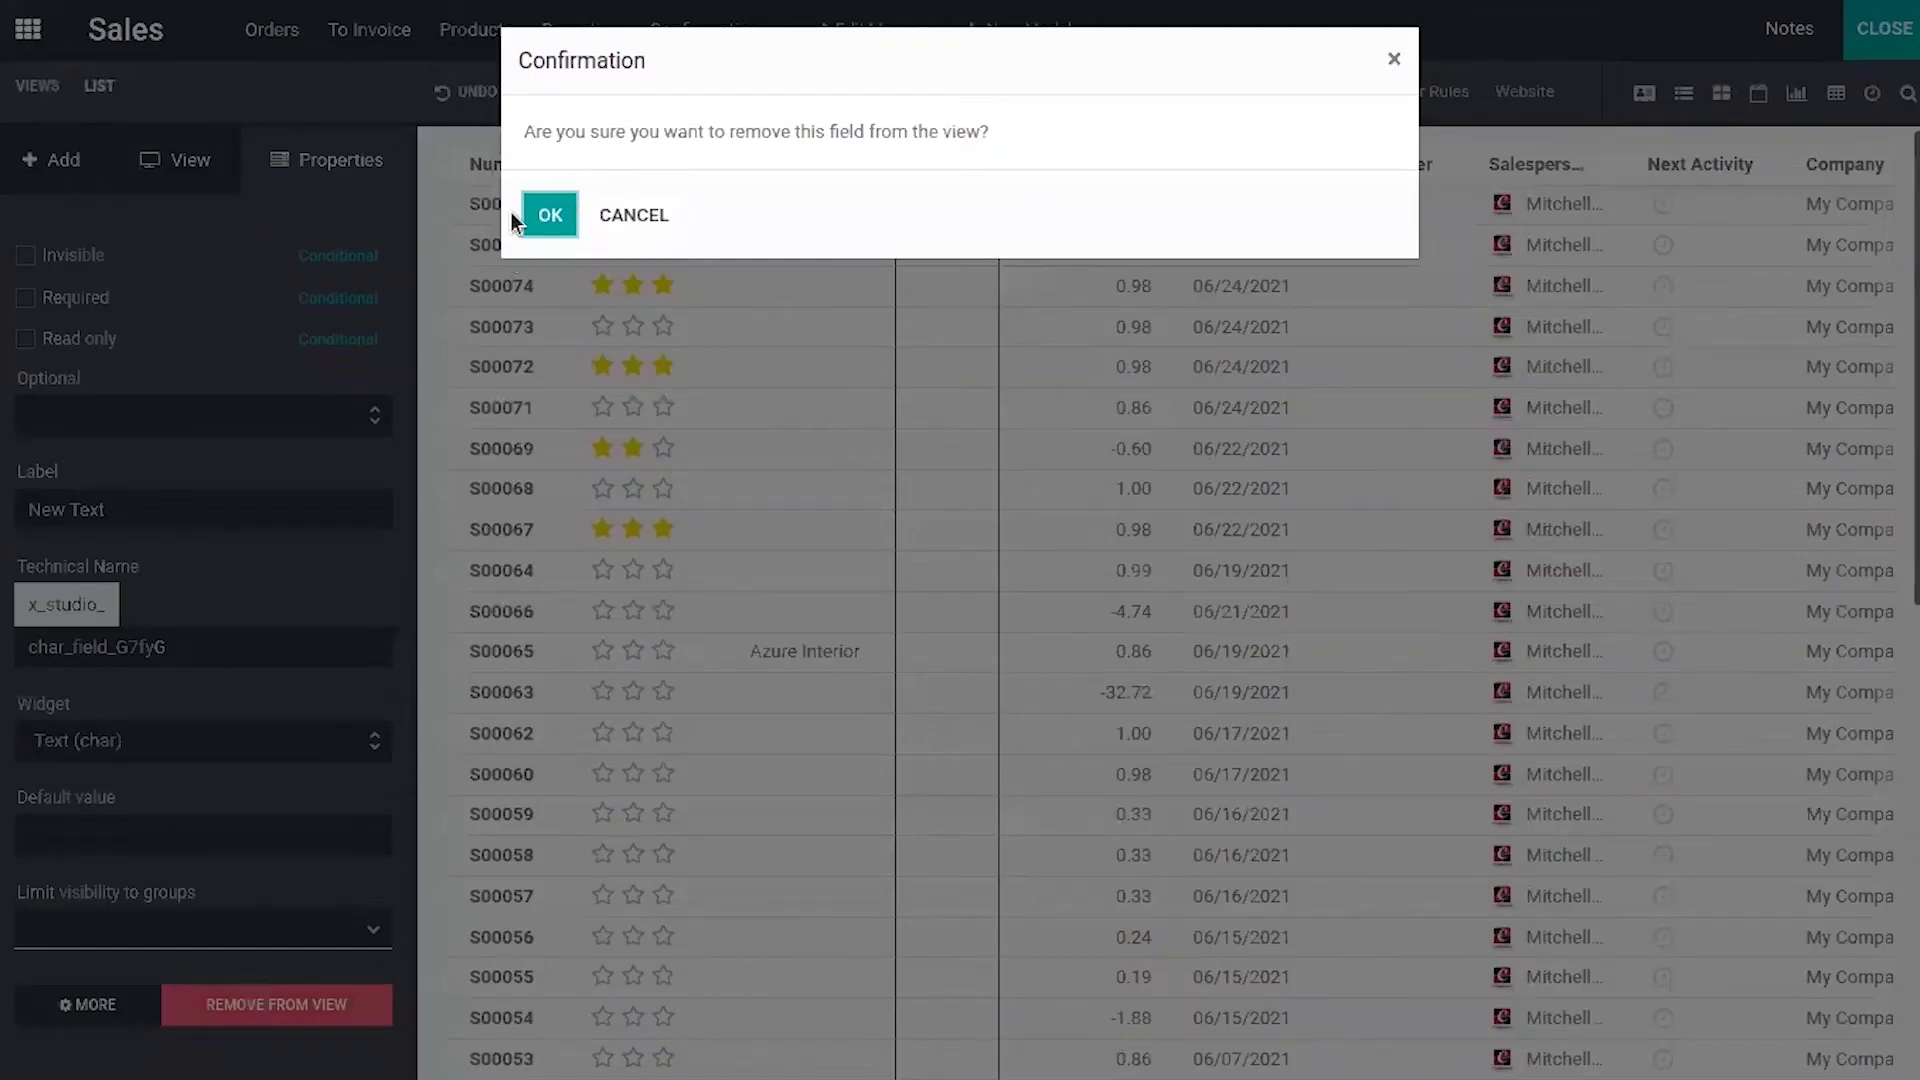
{"action": "left_click", "coordinate": [549, 214]}
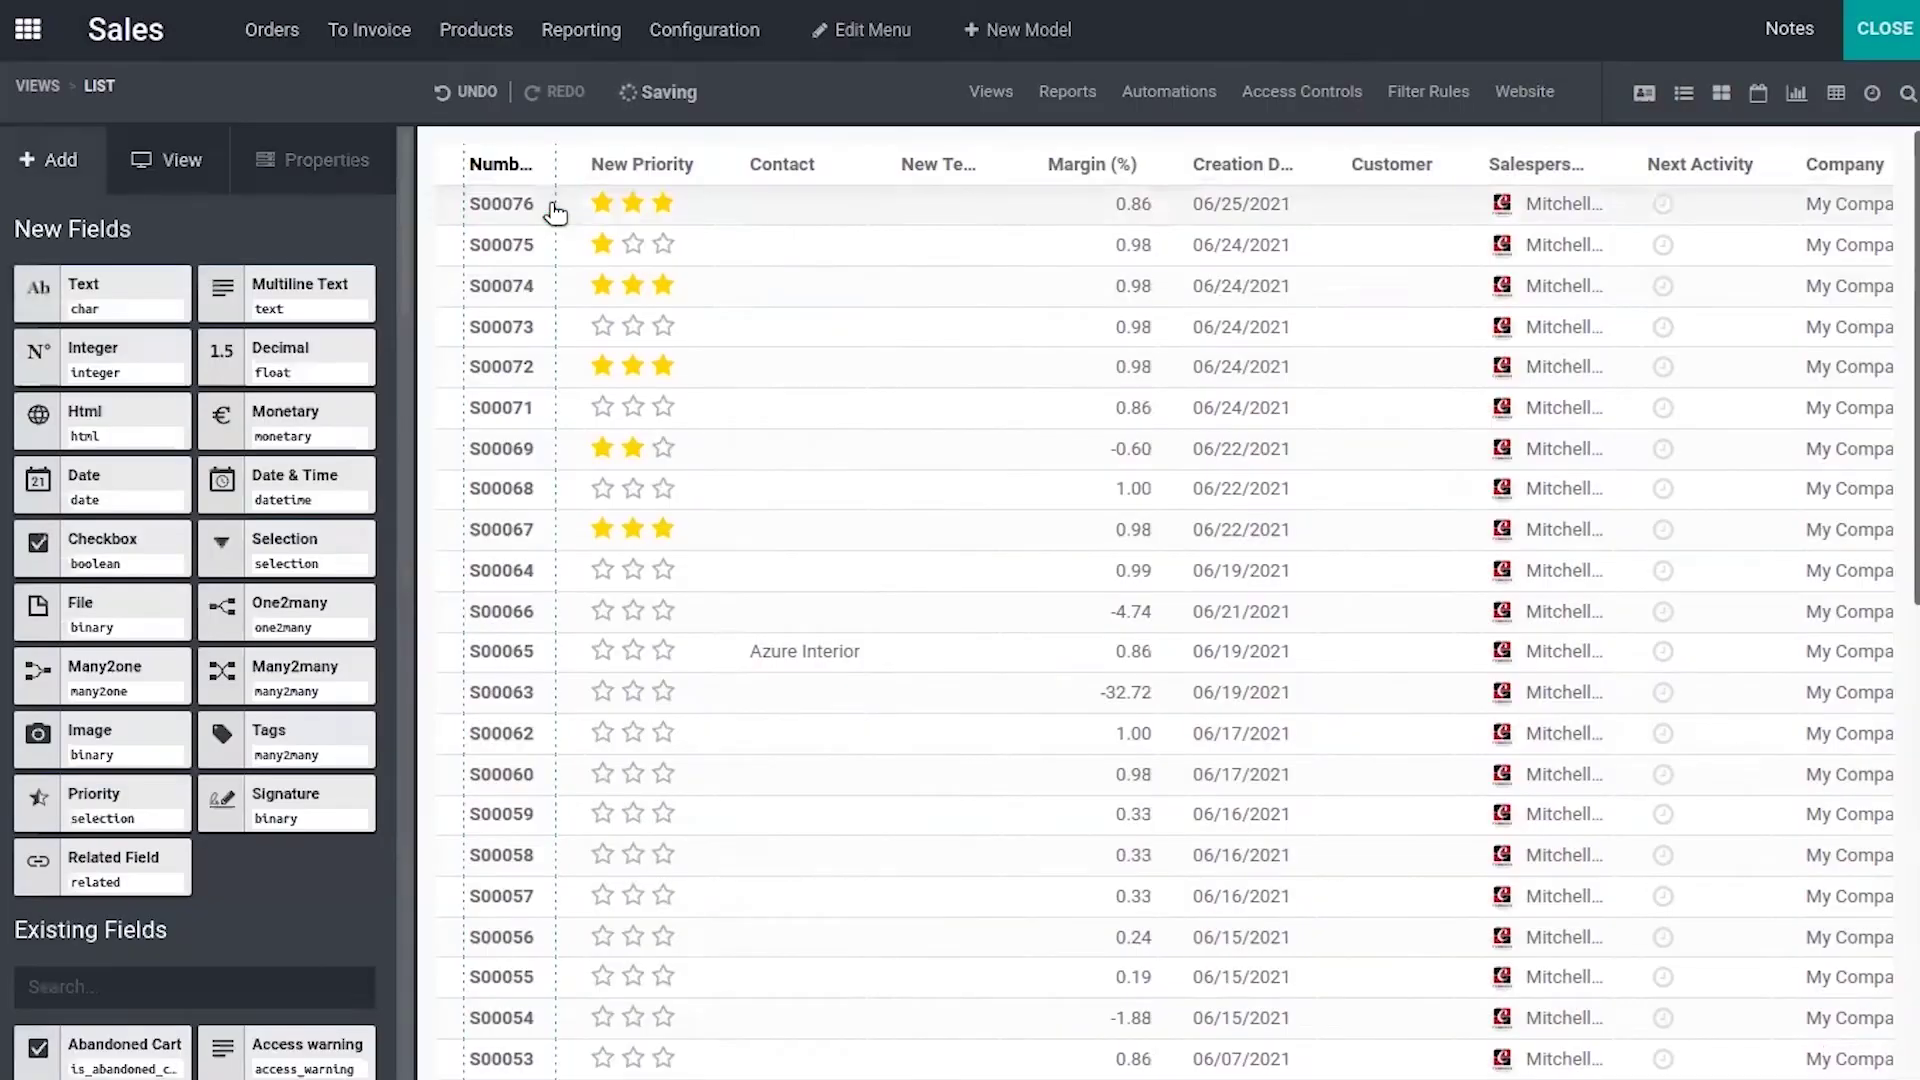
{"action": "left_click", "coordinate": [226, 165]}
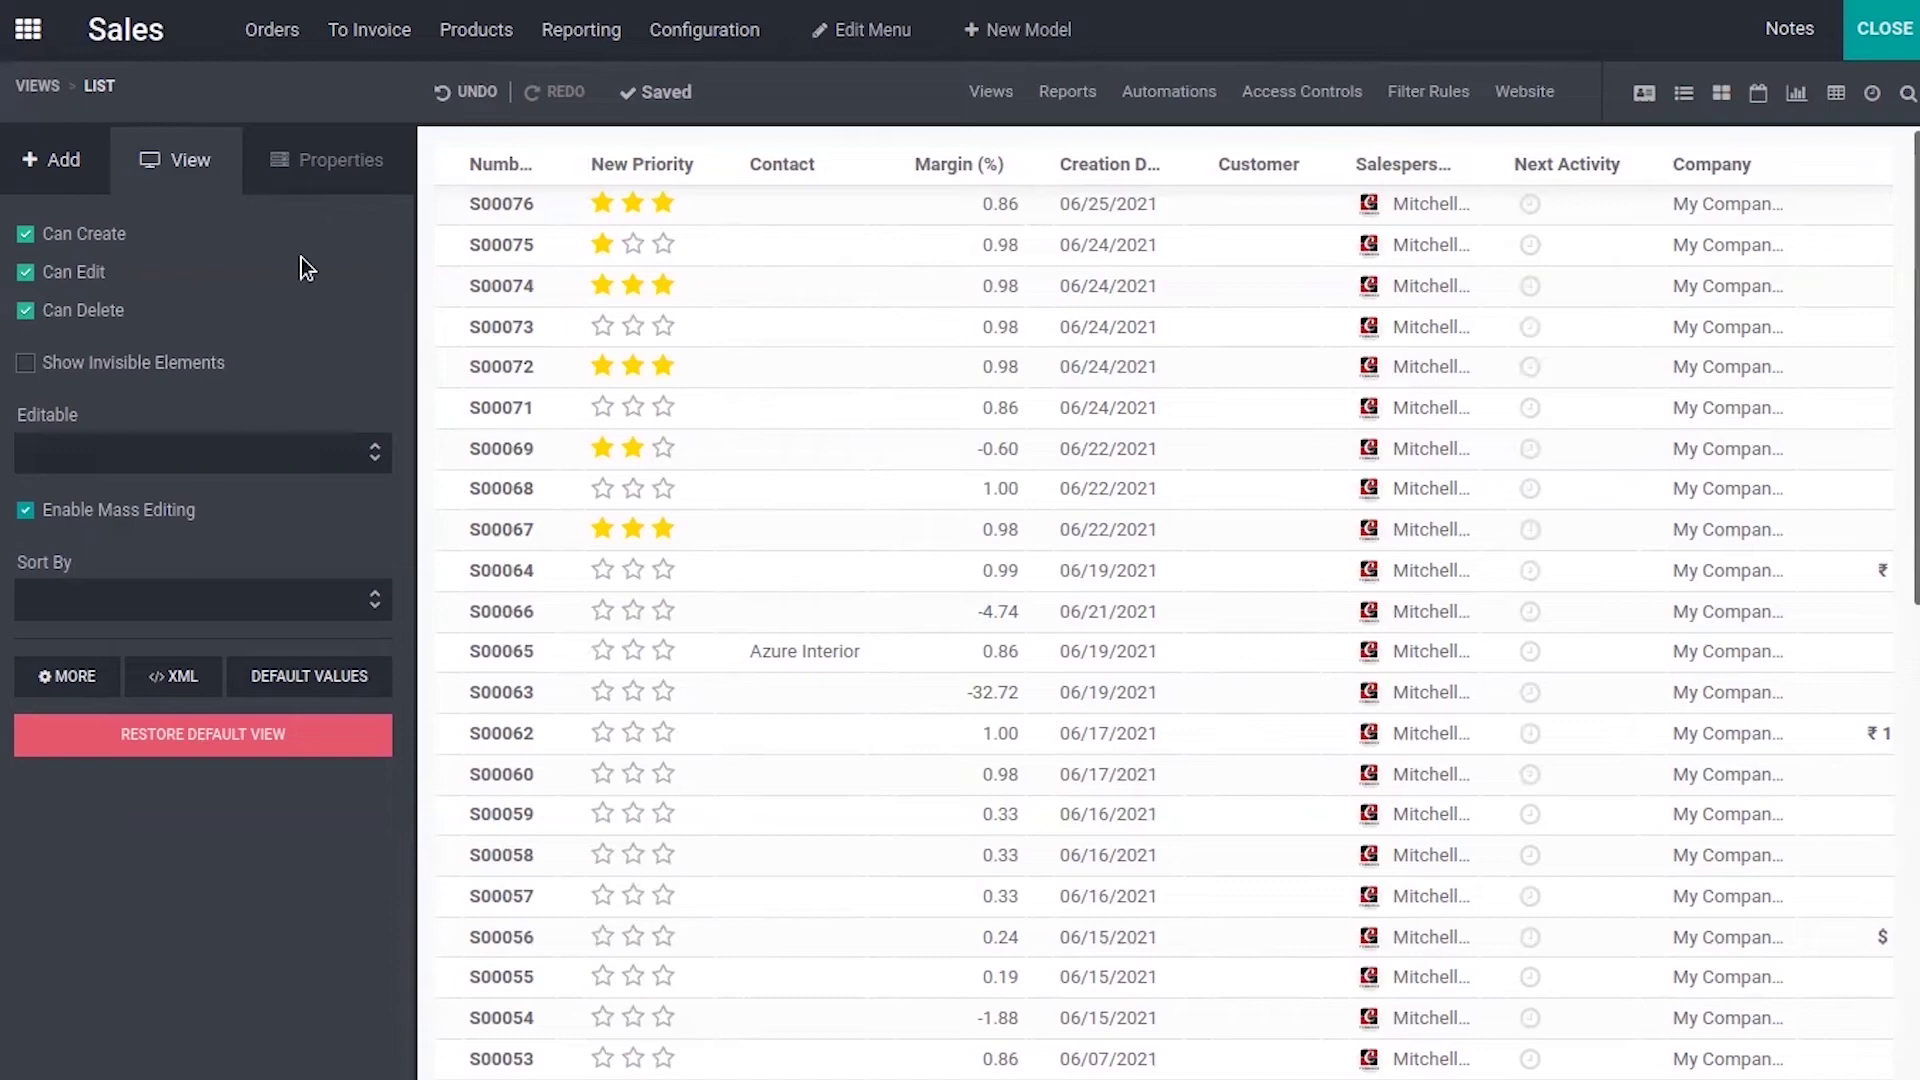
- Turn on Show Invisible Elements to reveal hidden columns like Delivery Date, Expected Date and Website
{"action": "left_click", "coordinate": [26, 364]}
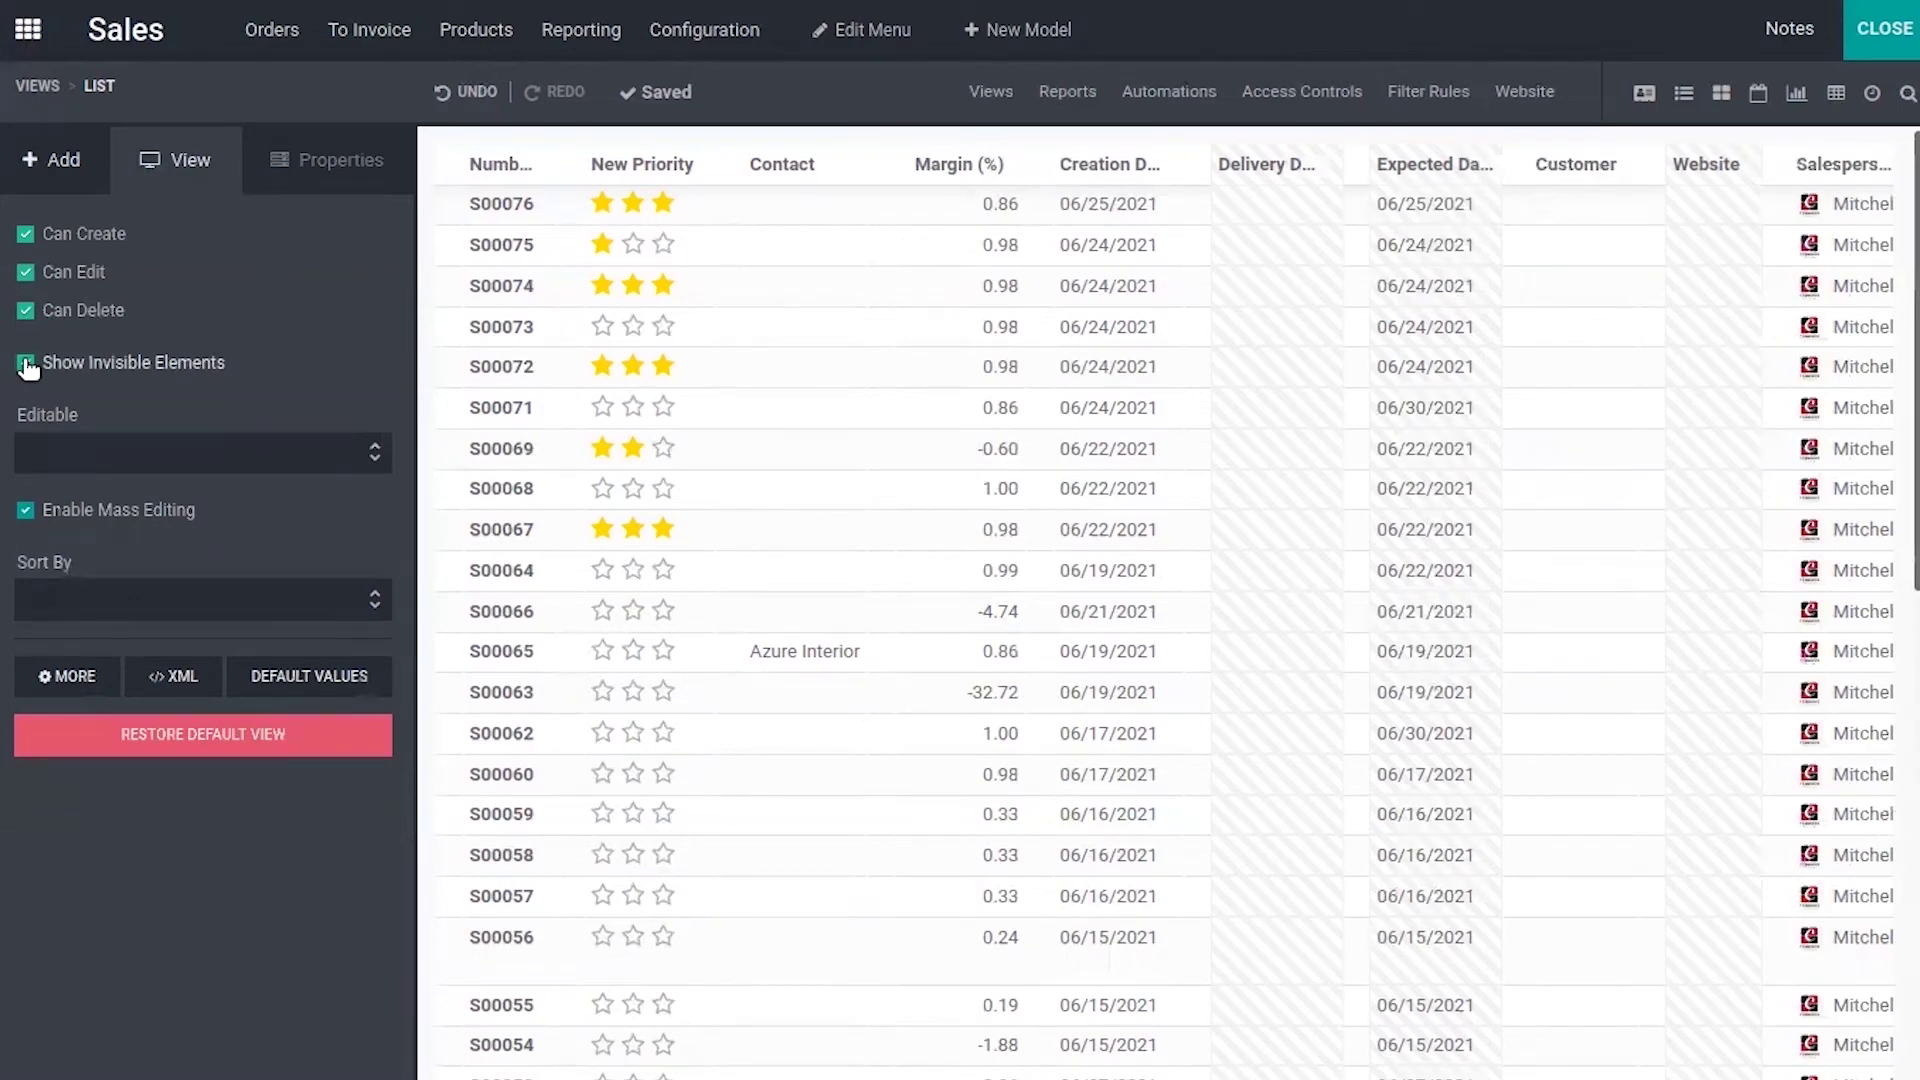
- Set Editable to 'New record on top', then test inline editing on S00076's Contact
{"action": "left_click", "coordinate": [98, 448]}
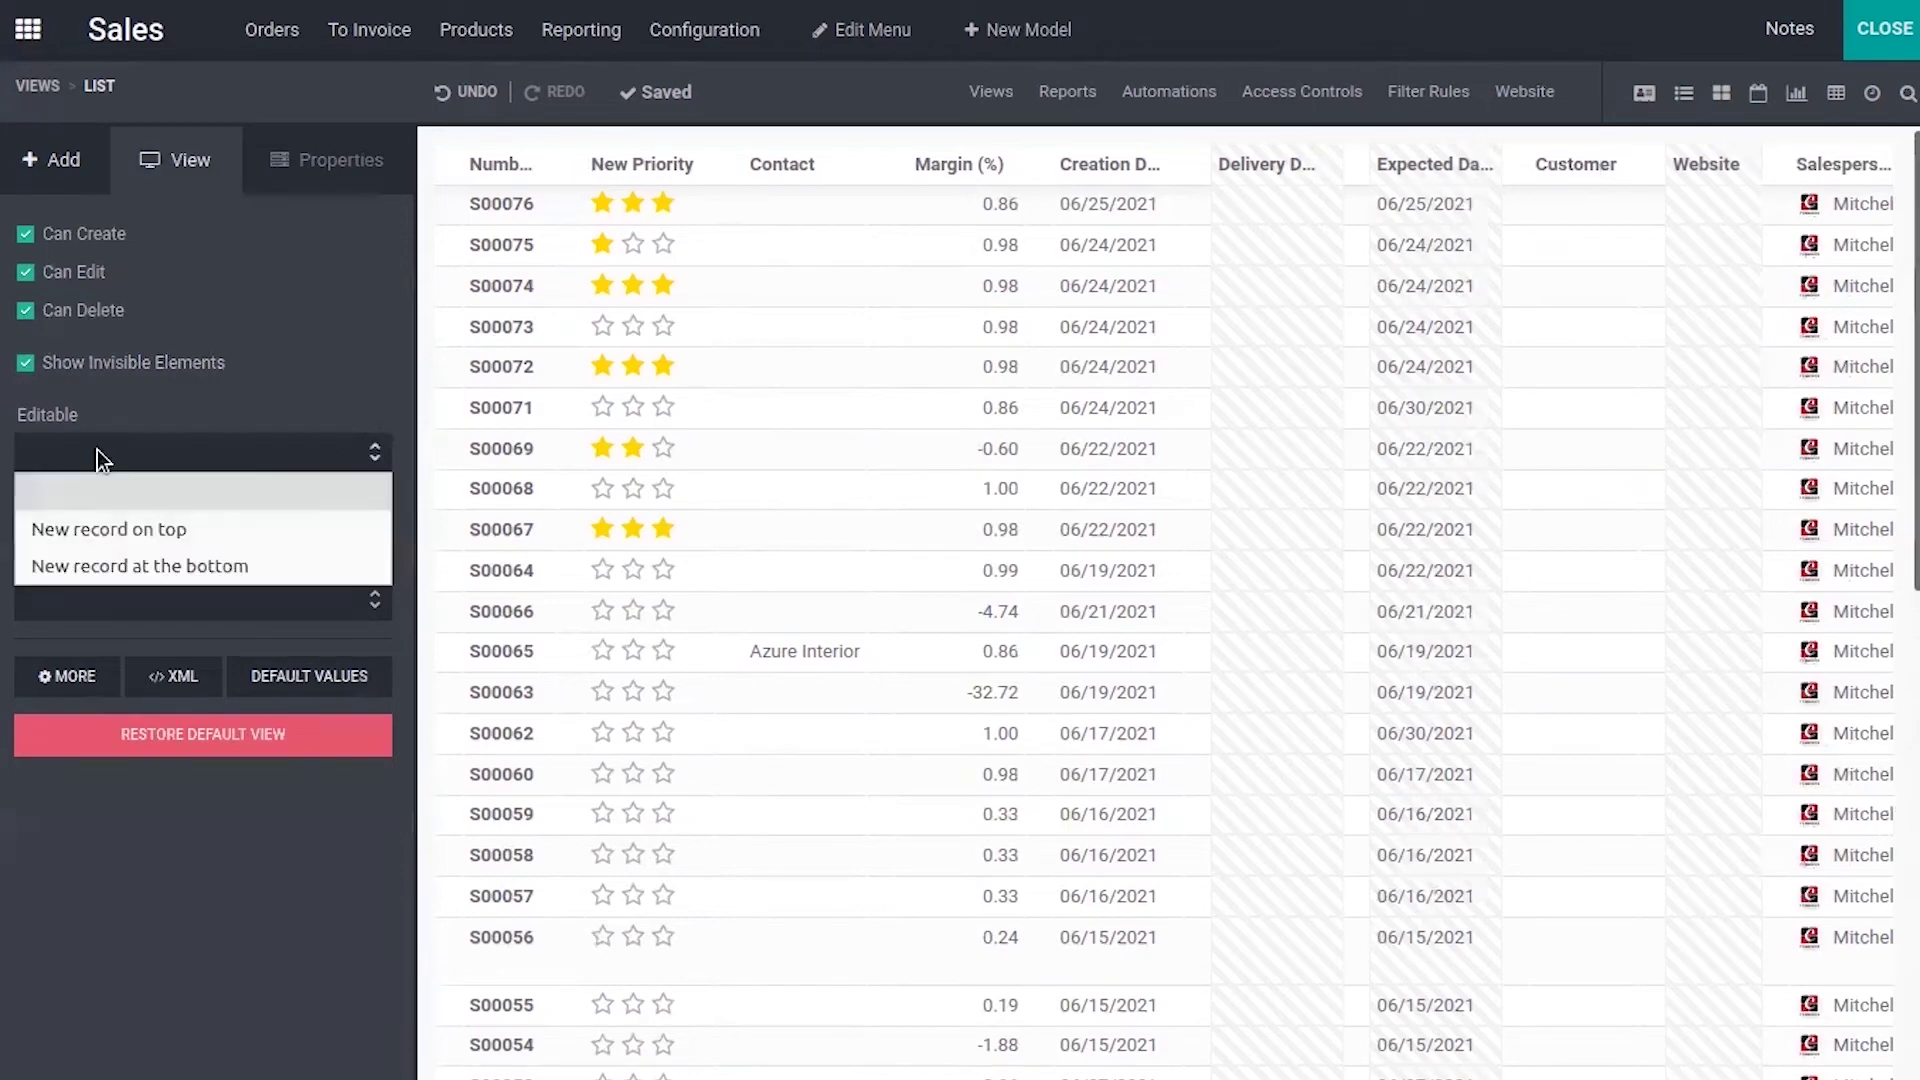
{"action": "left_click", "coordinate": [122, 531]}
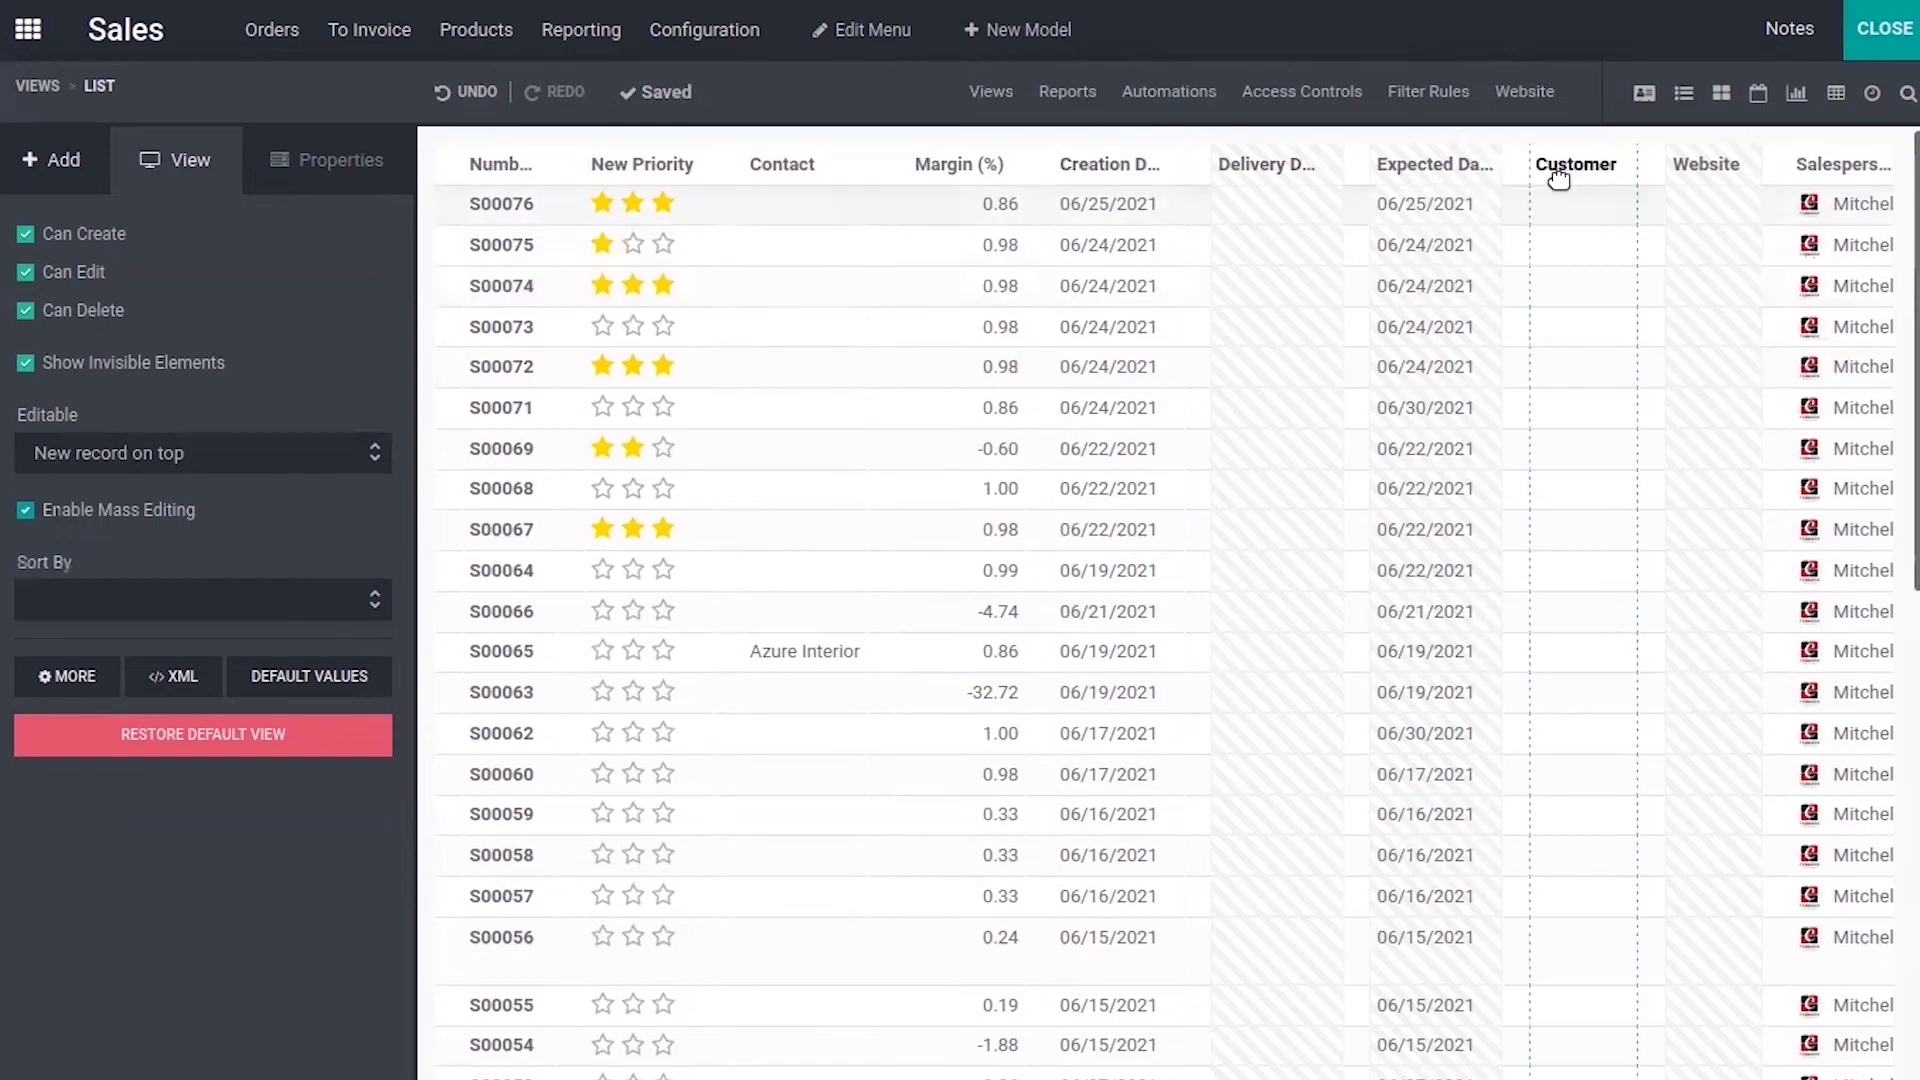
{"action": "left_click", "coordinate": [1856, 36]}
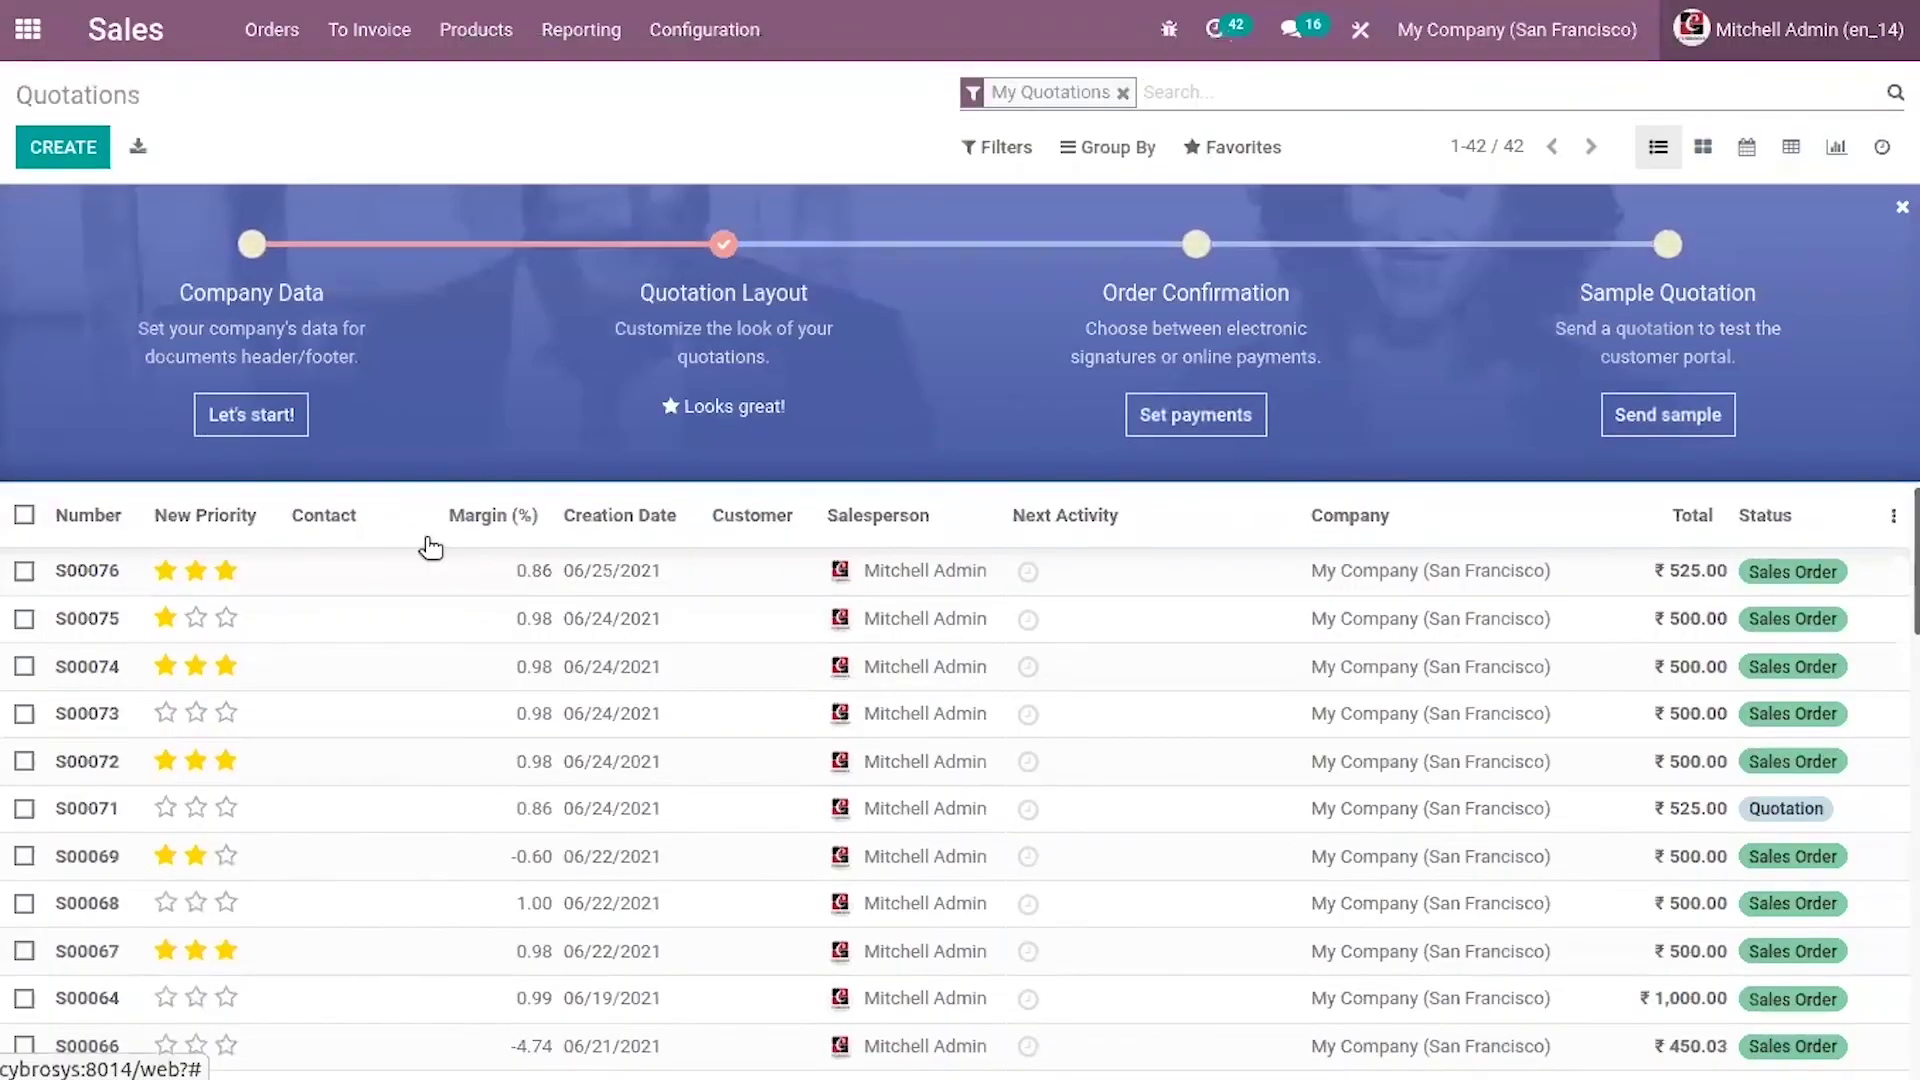
{"action": "left_click", "coordinate": [334, 581]}
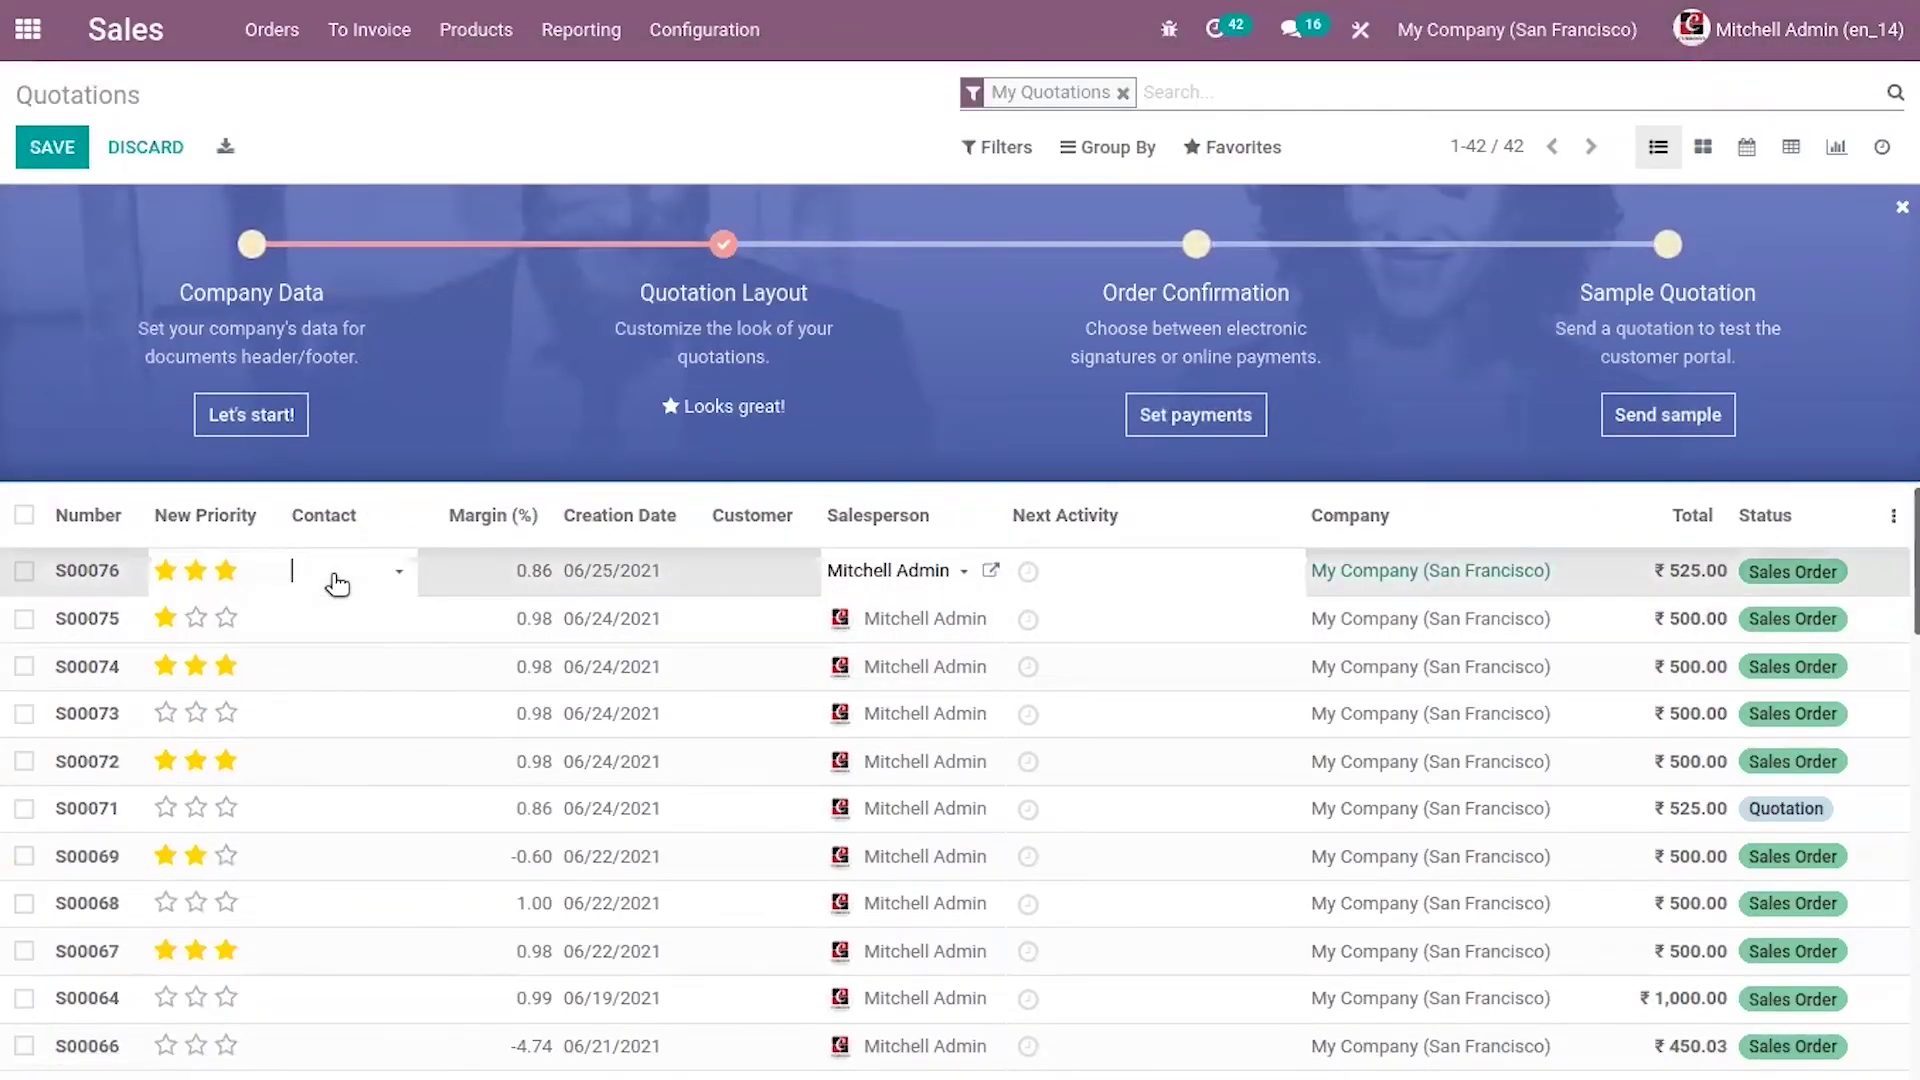
{"action": "left_click", "coordinate": [338, 583]}
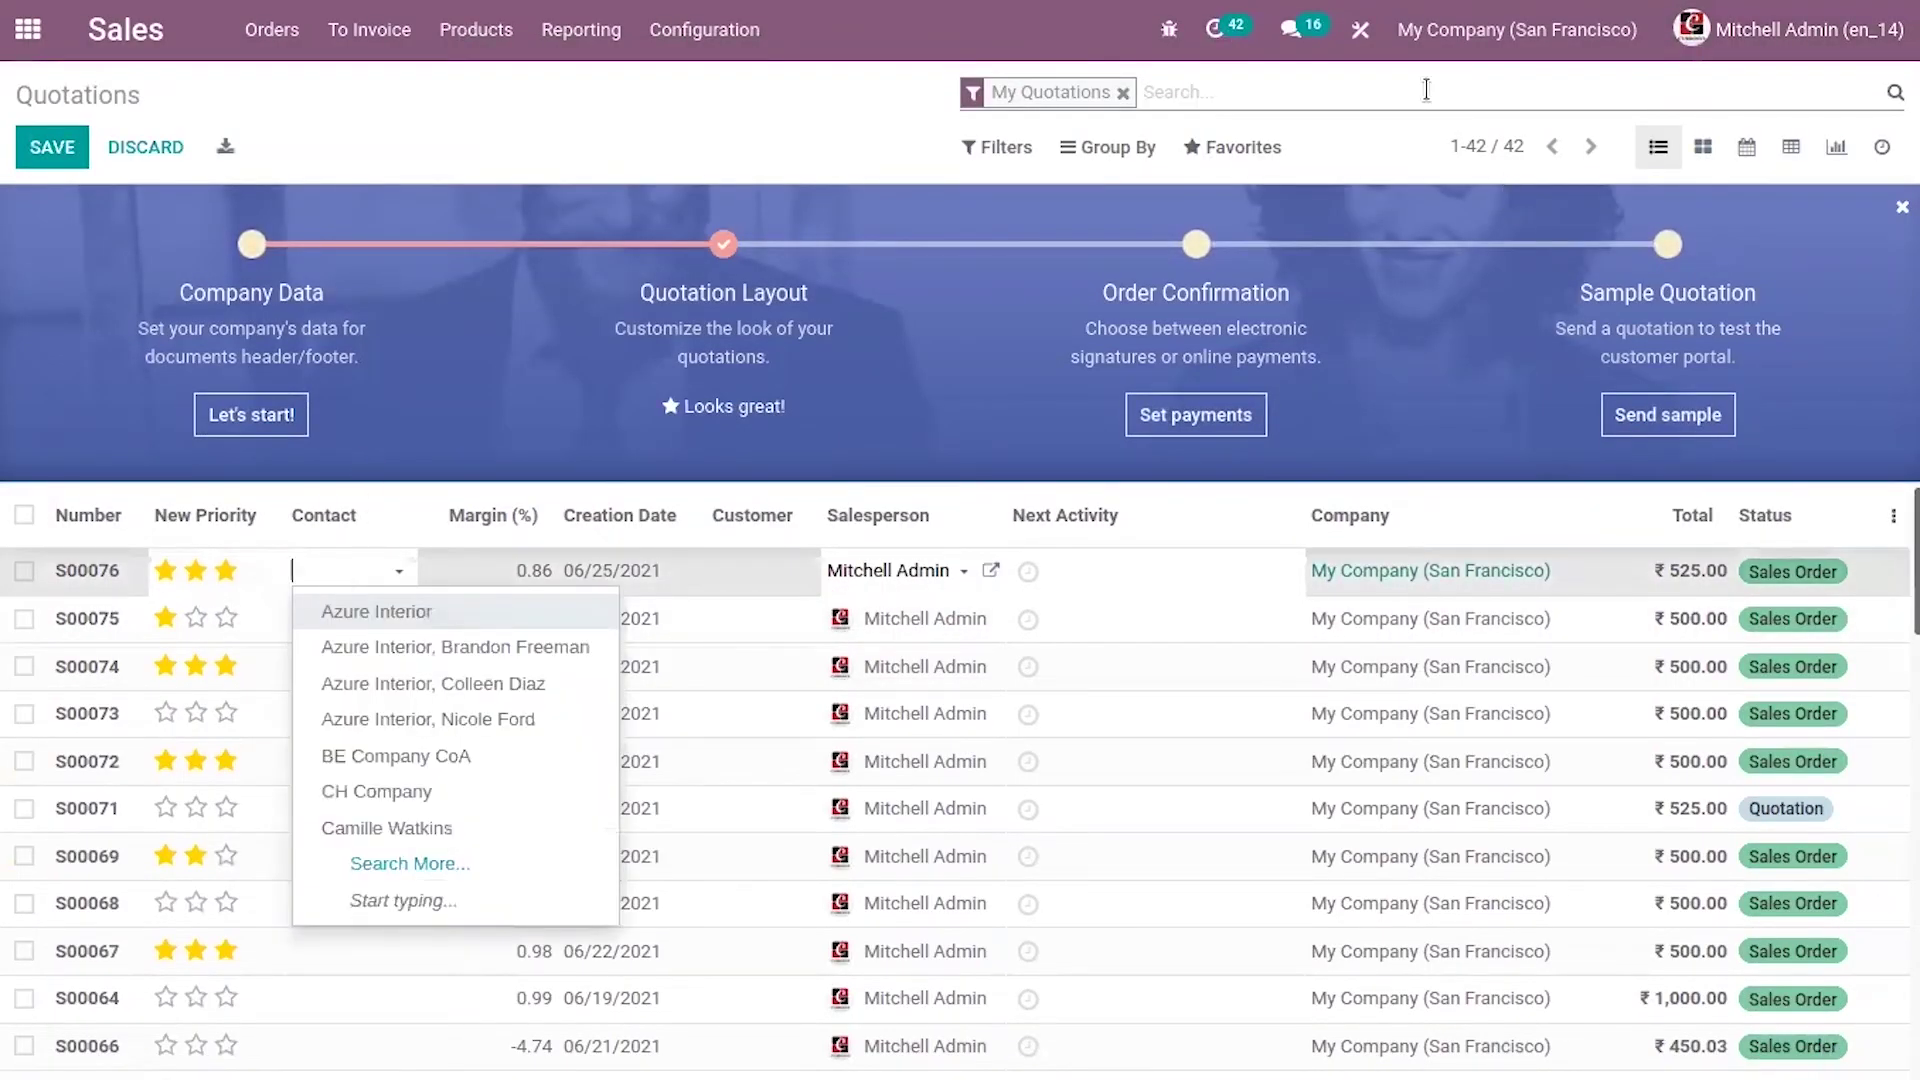
{"action": "left_click", "coordinate": [1362, 33]}
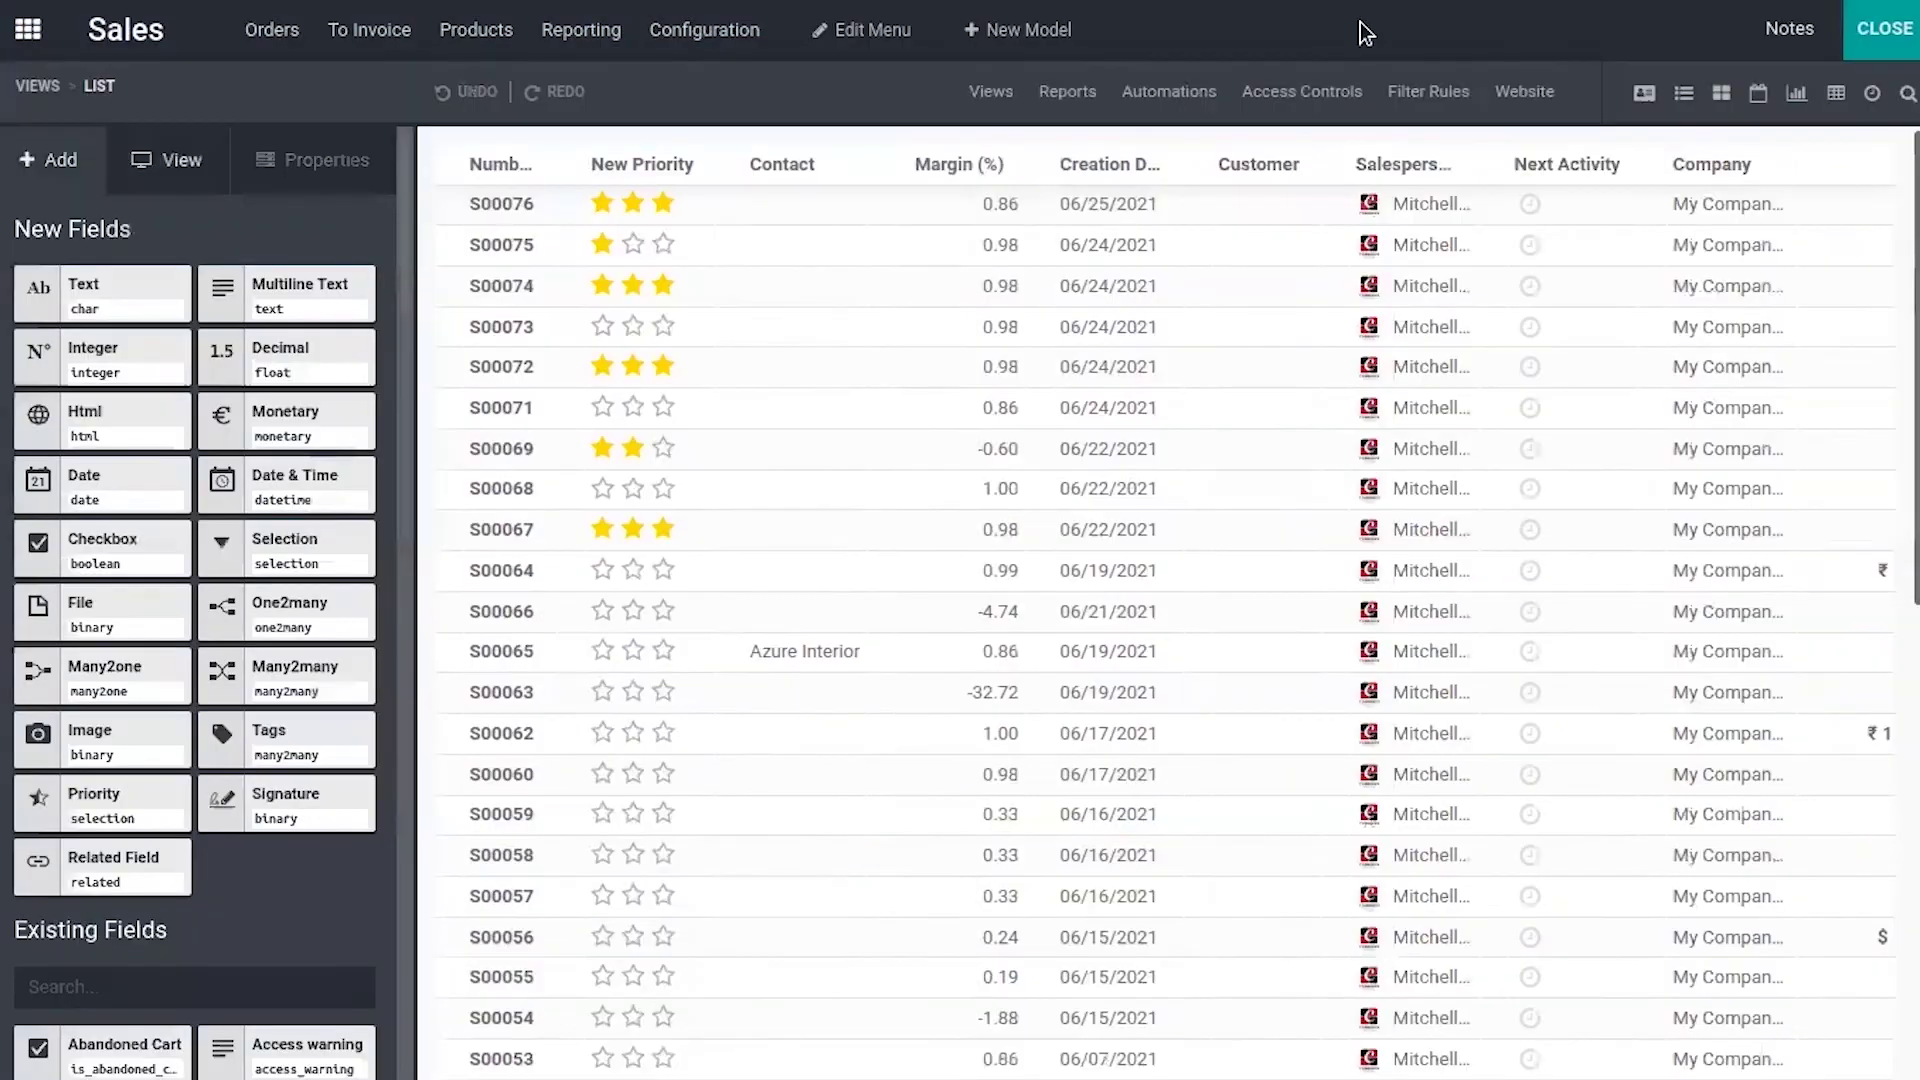
{"action": "left_click", "coordinate": [183, 162]}
- Set the list's default Sort By to Order Reference (name) with ascending order
{"action": "left_click", "coordinate": [215, 605]}
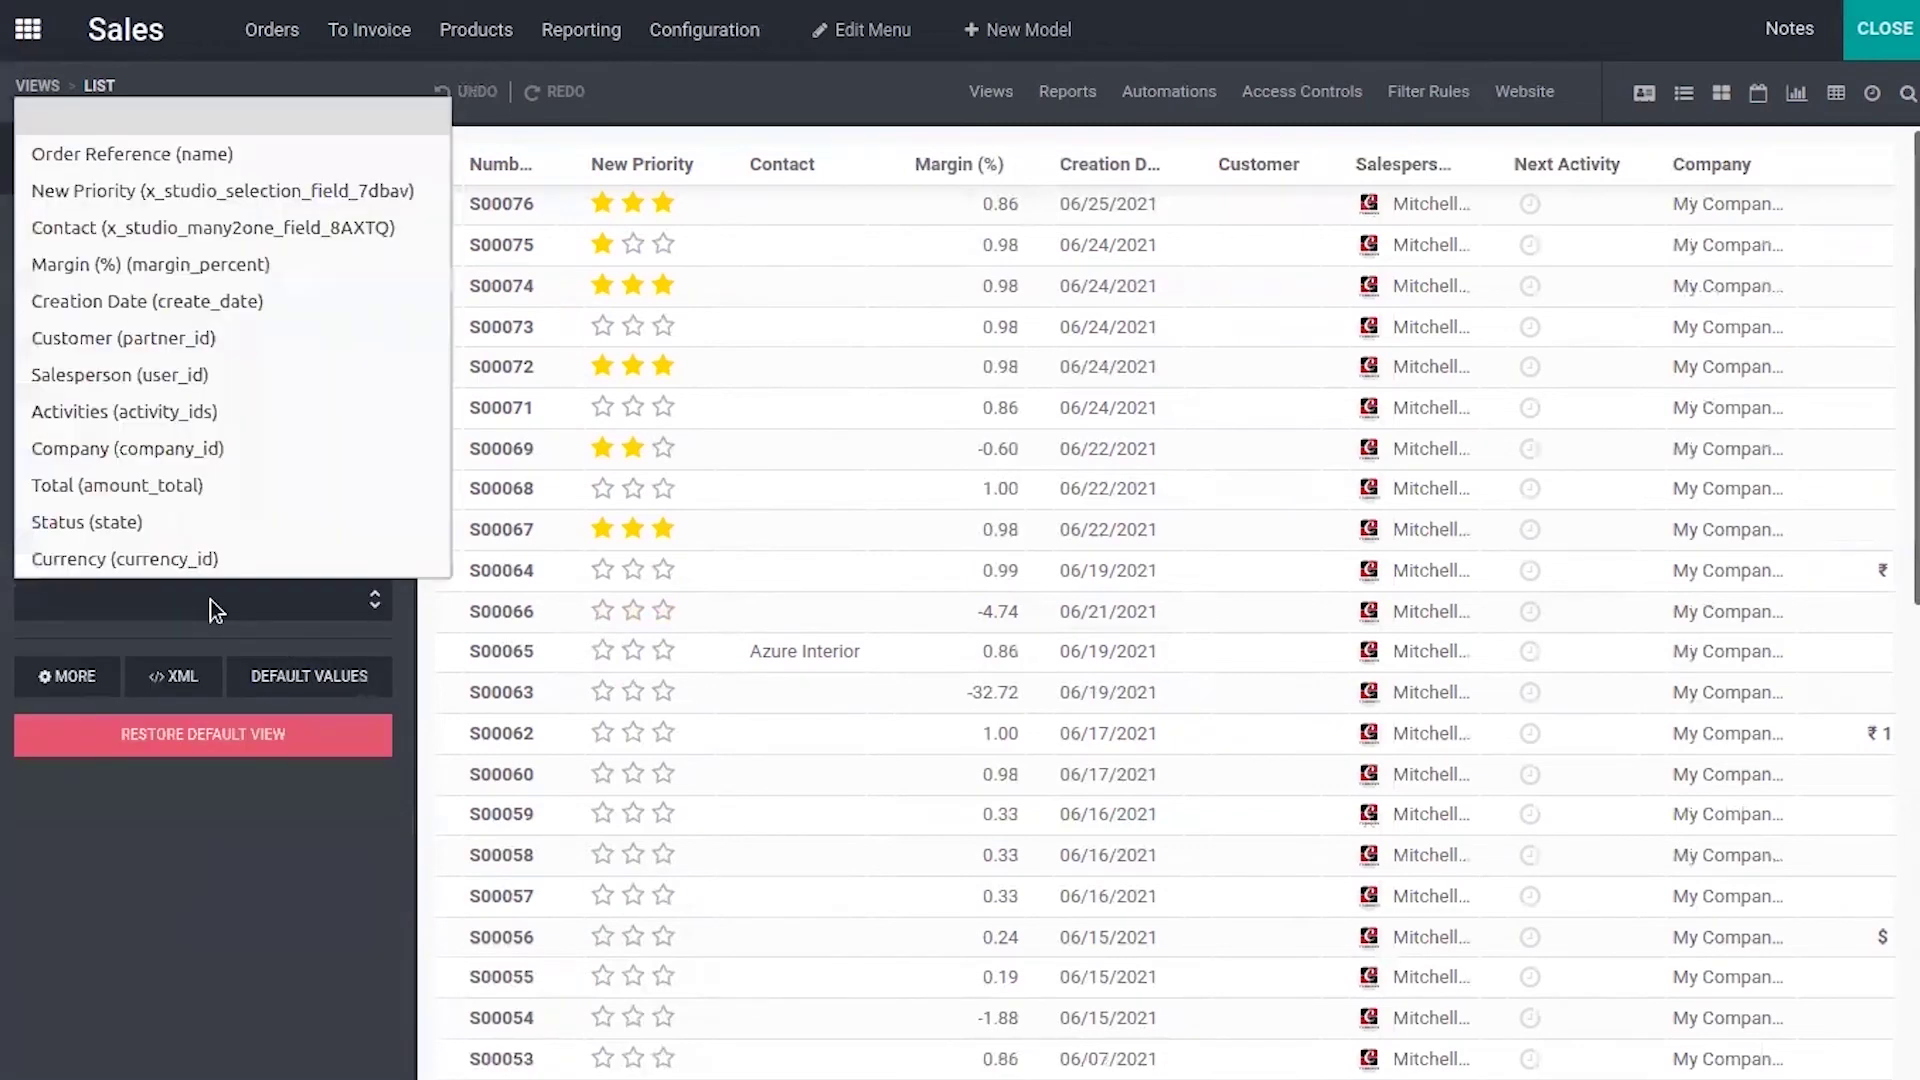
{"action": "left_click", "coordinate": [264, 302]}
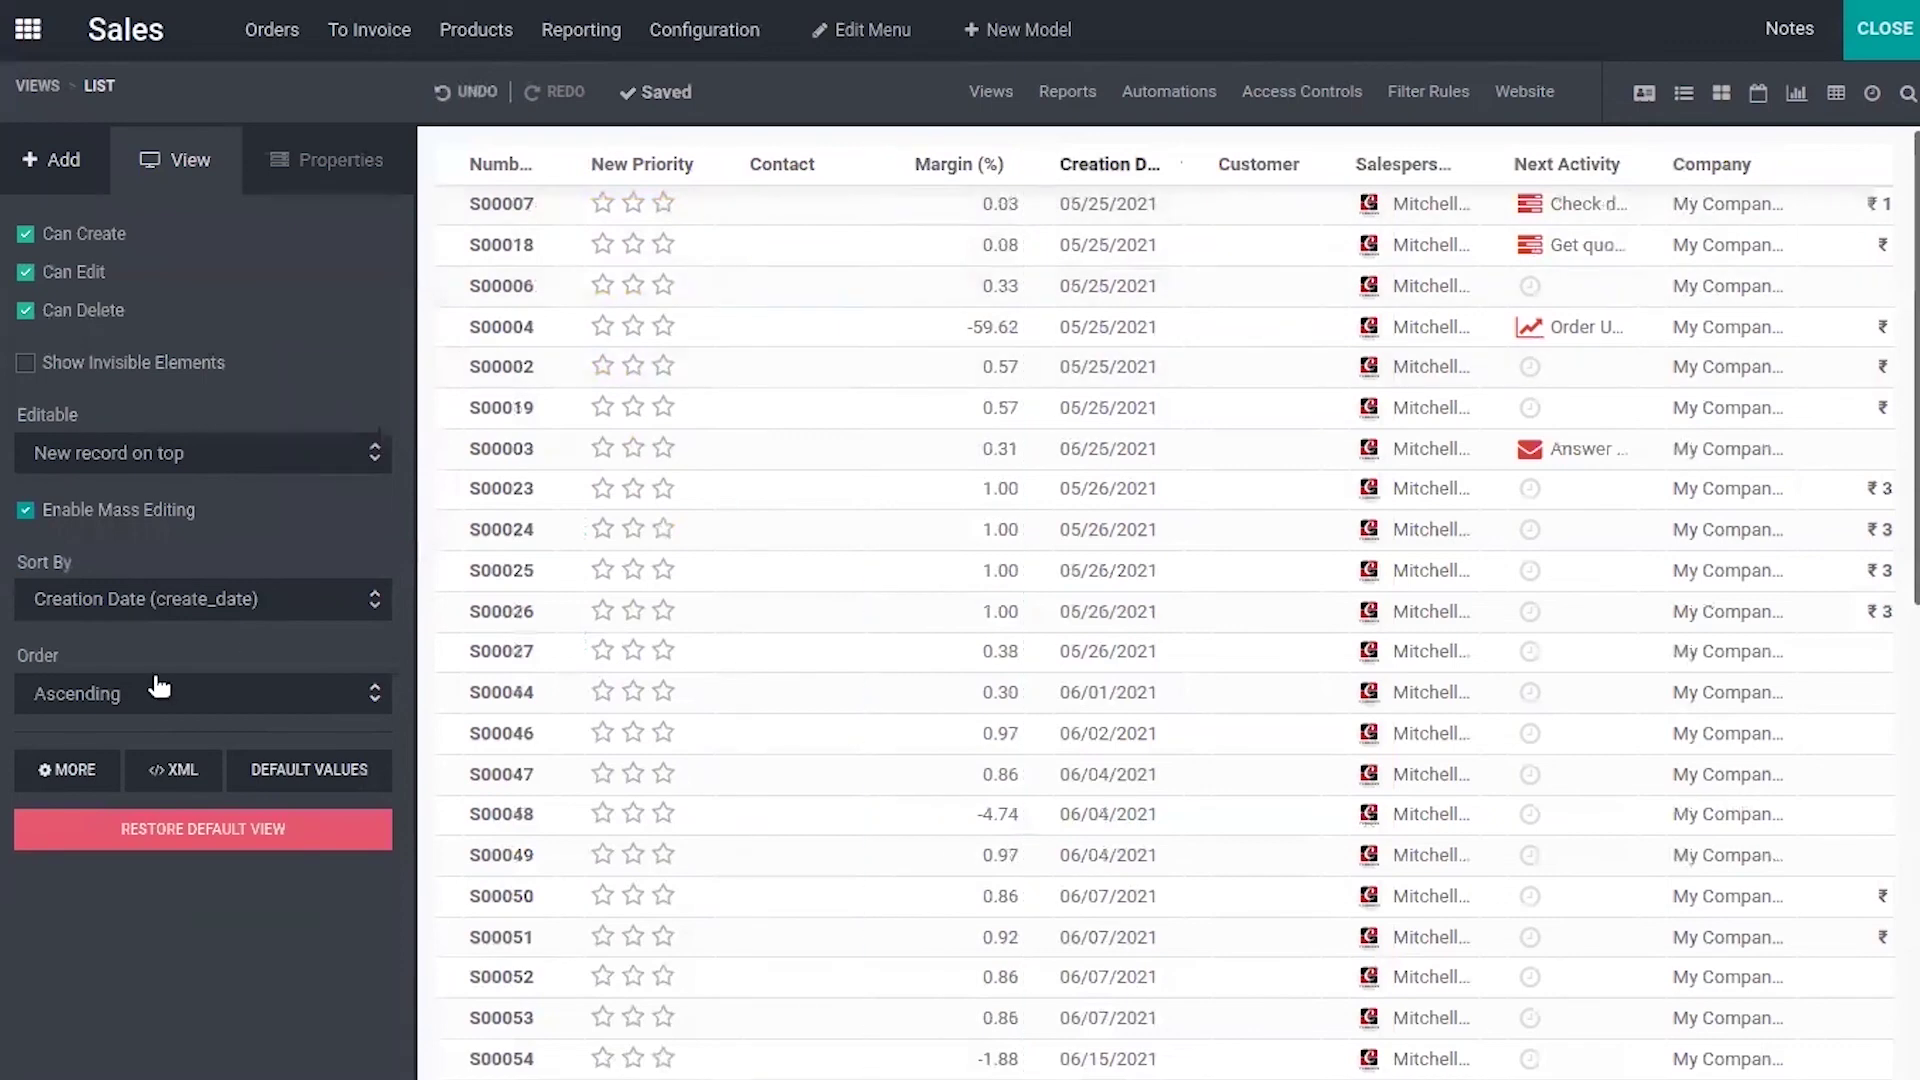
{"action": "left_click", "coordinate": [111, 699]}
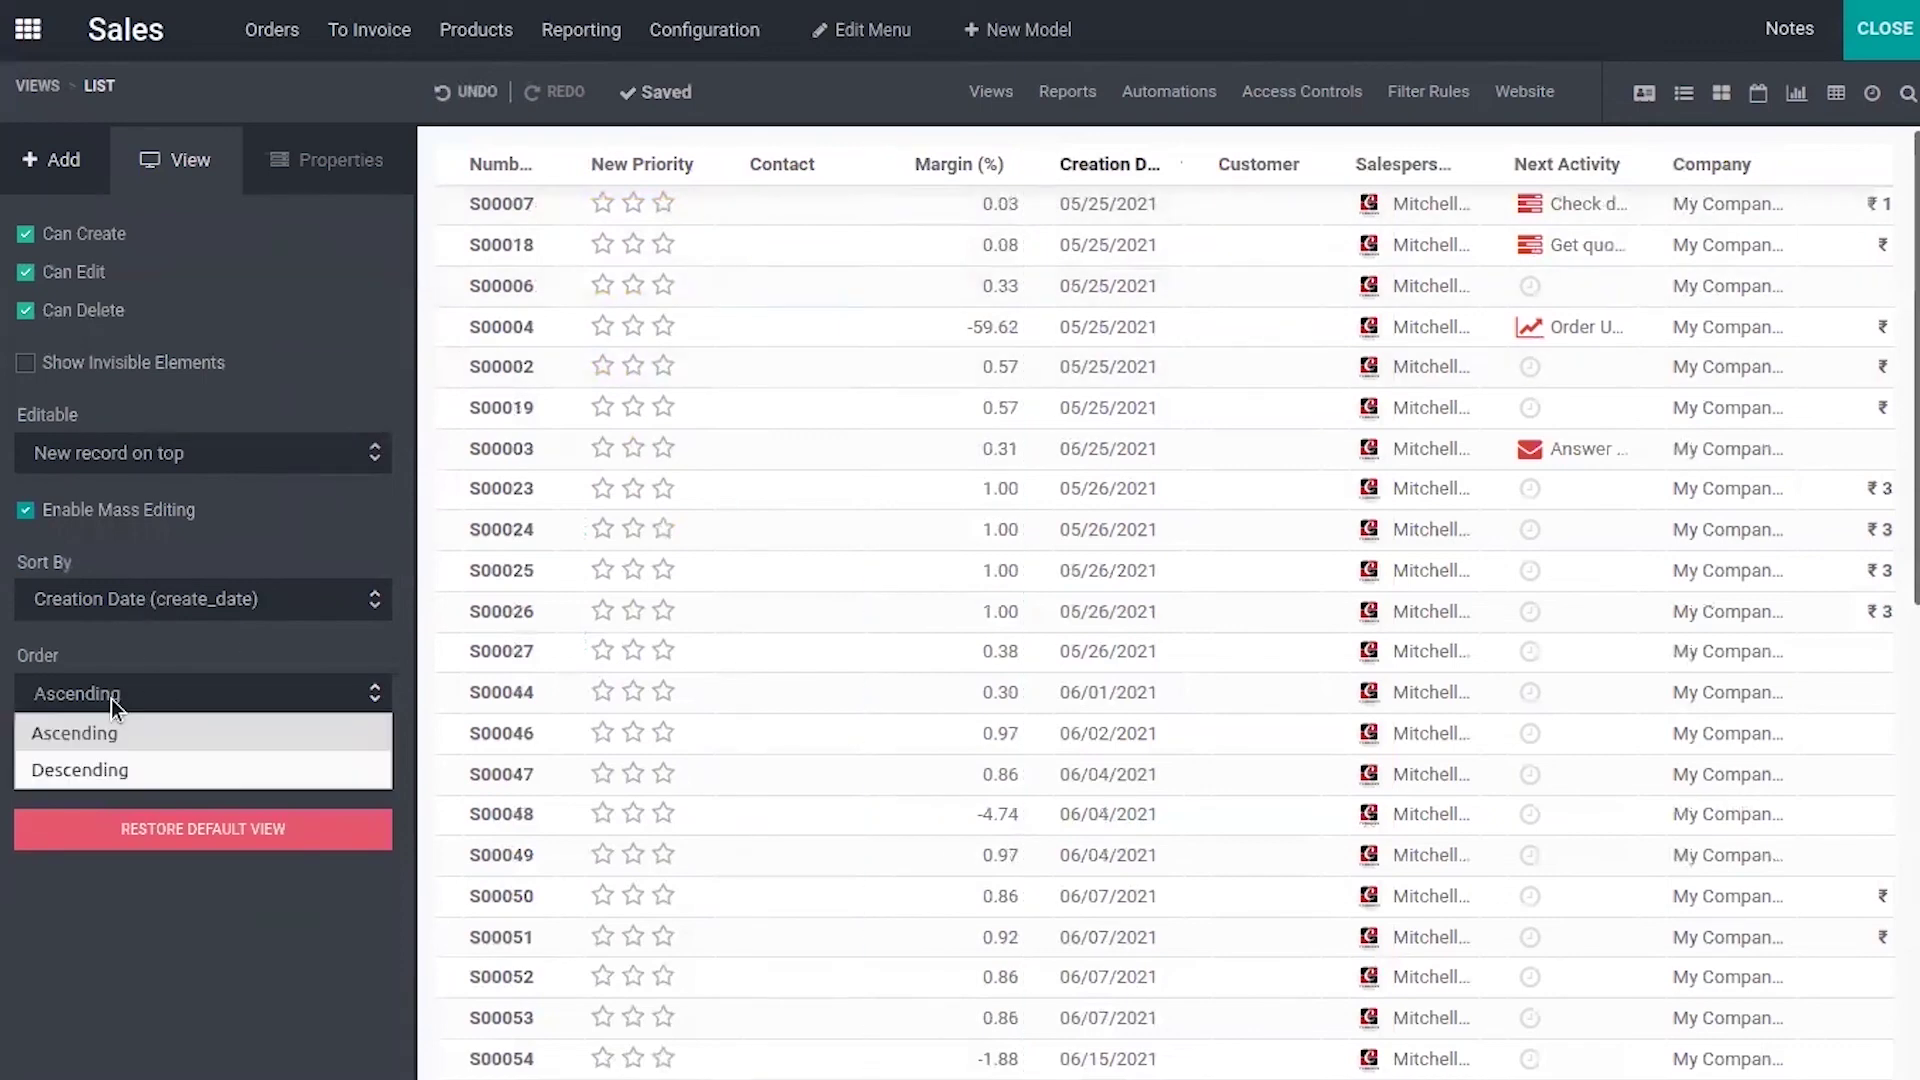
{"action": "left_click", "coordinate": [90, 598]}
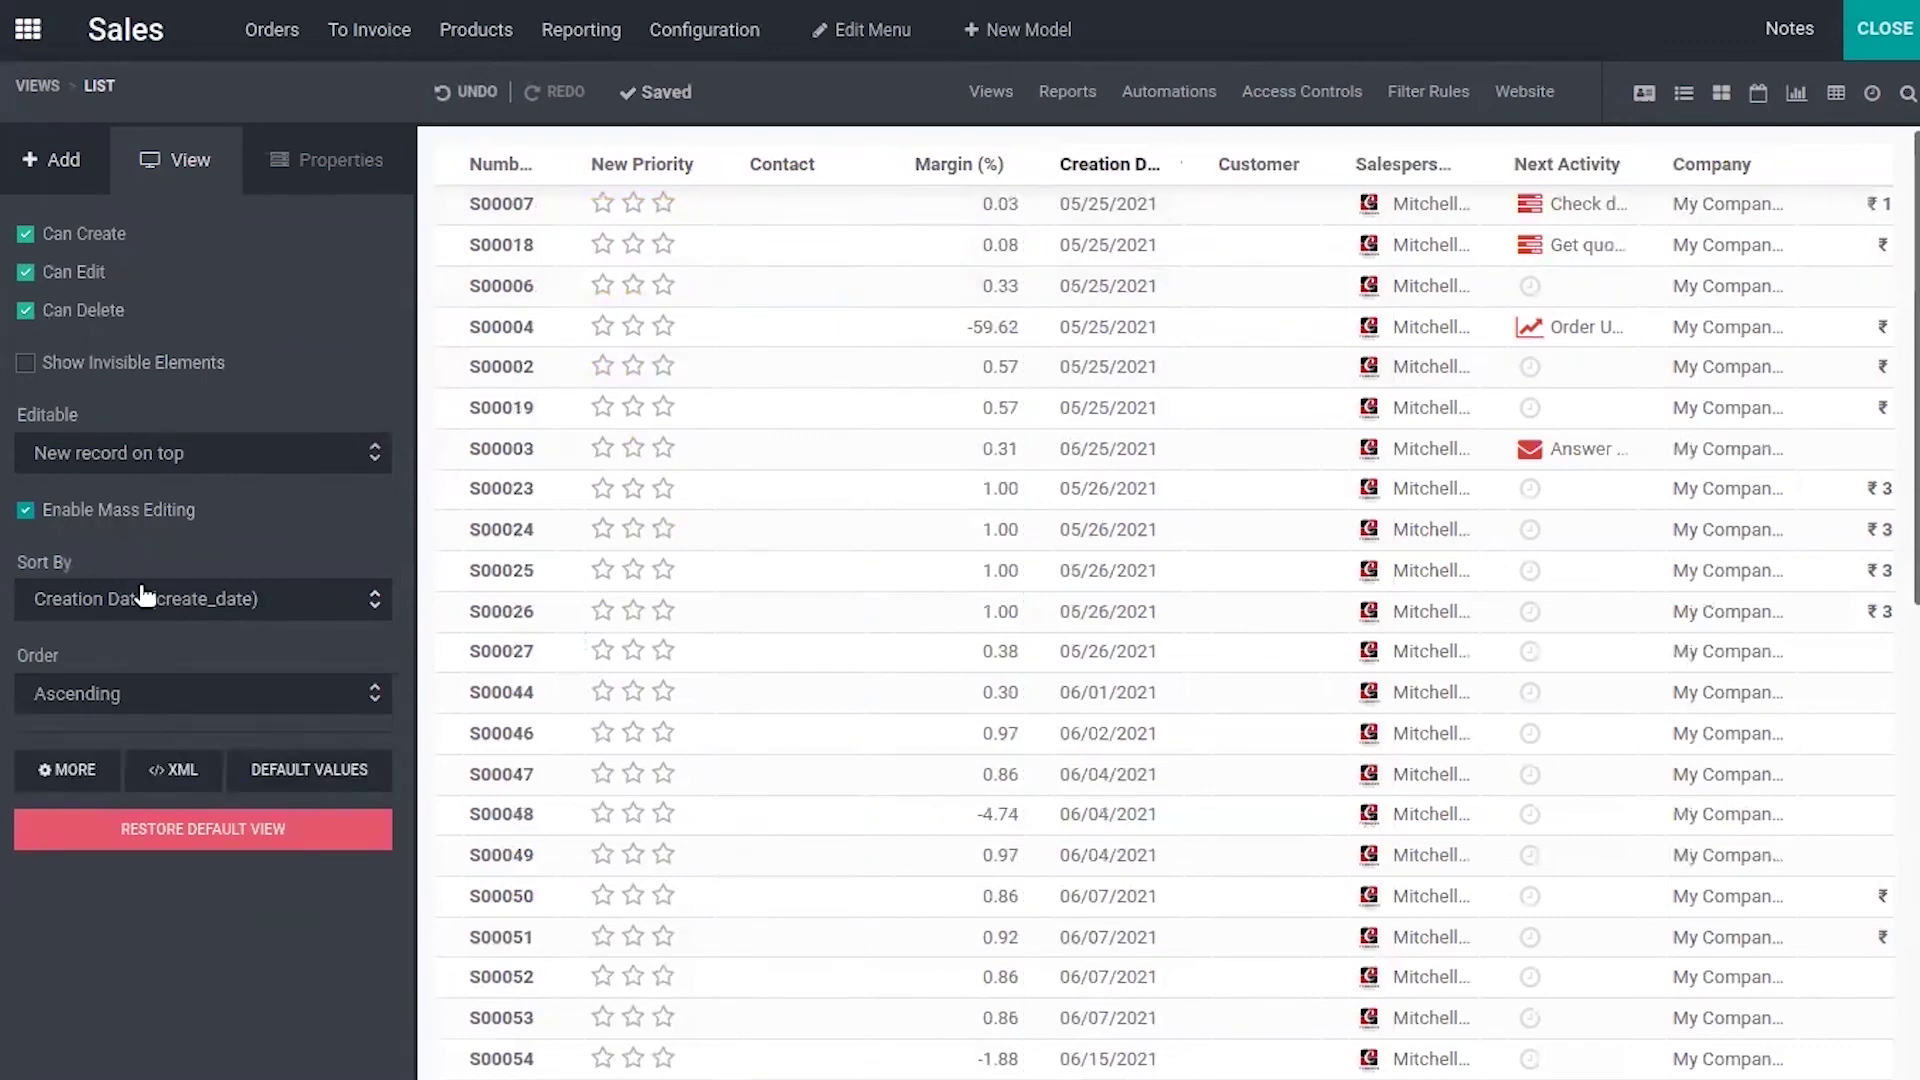
{"action": "left_click", "coordinate": [130, 598]}
{"action": "left_click", "coordinate": [88, 521]}
{"action": "left_click", "coordinate": [156, 604]}
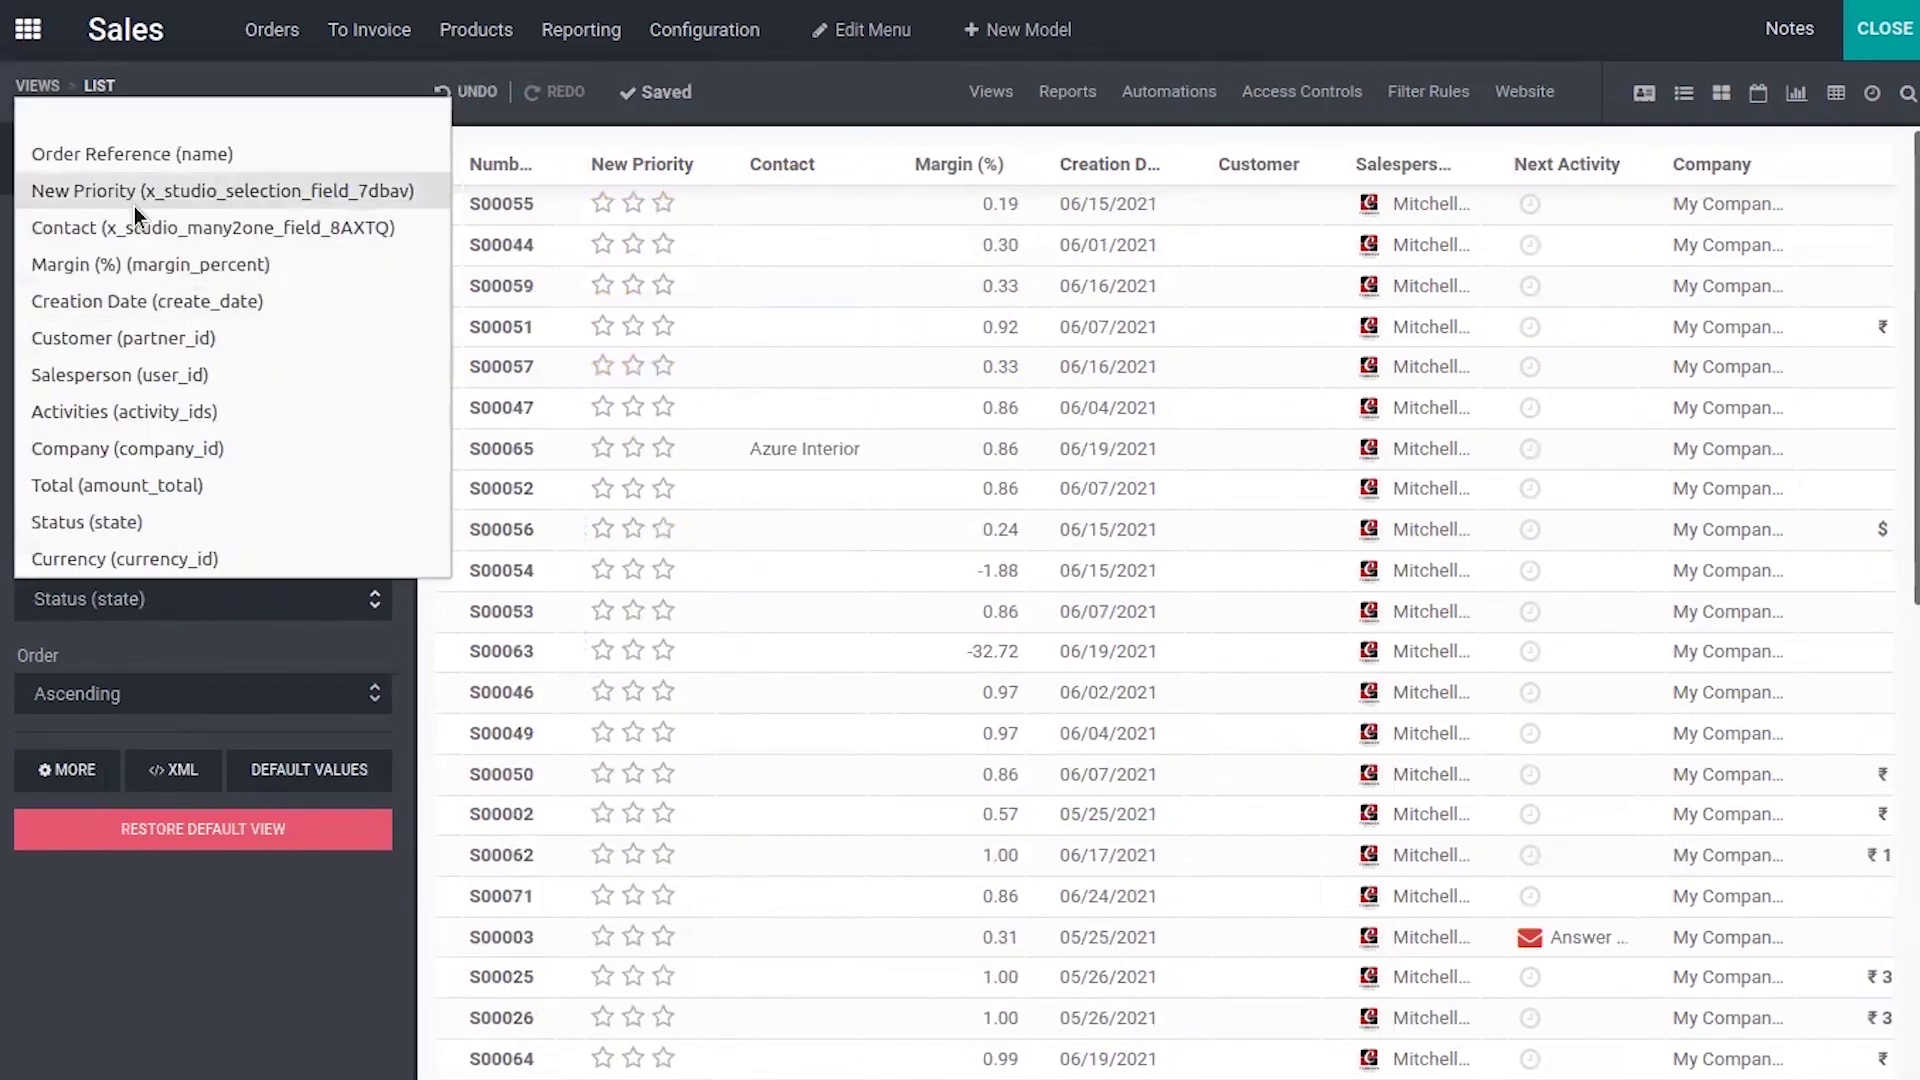
{"action": "left_click", "coordinate": [139, 168]}
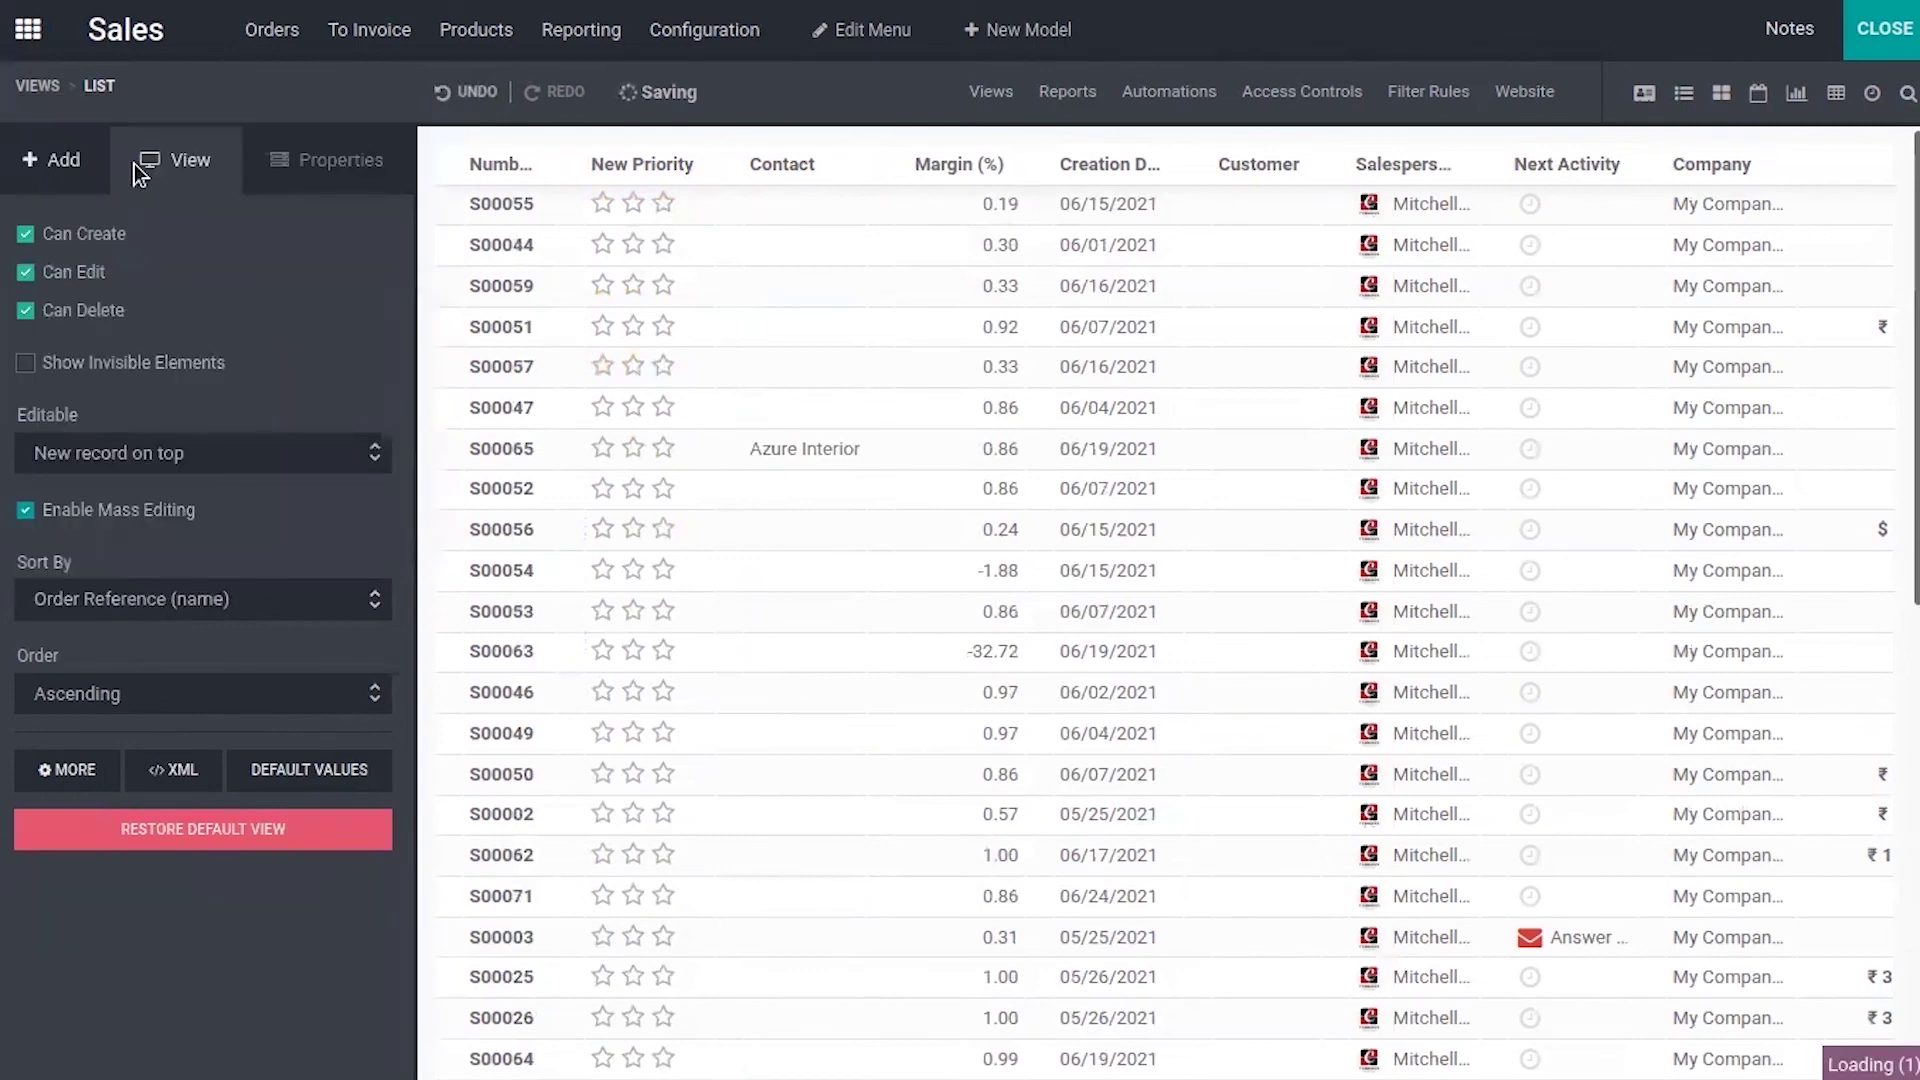